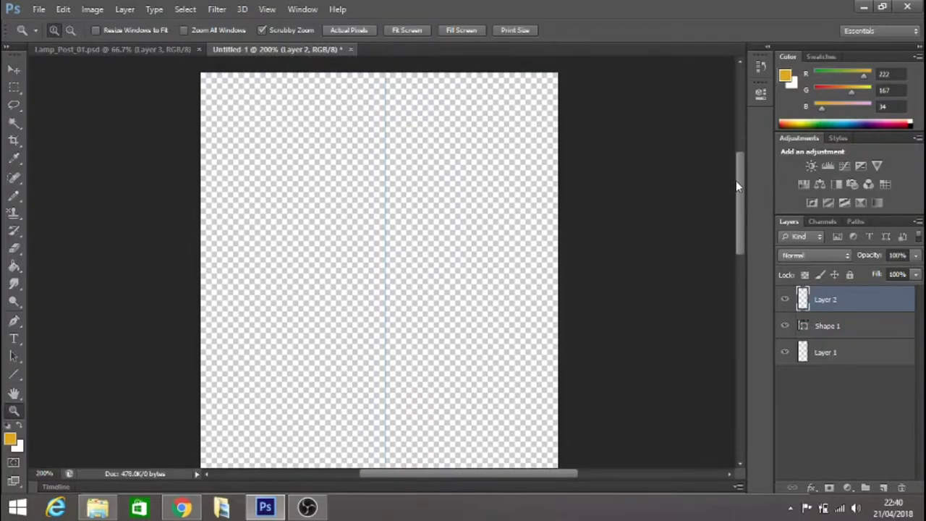
Check the sword reference photo in Chrome and return to Photoshop to set up the Pencil tool with a 5 px tip.
click(182, 508)
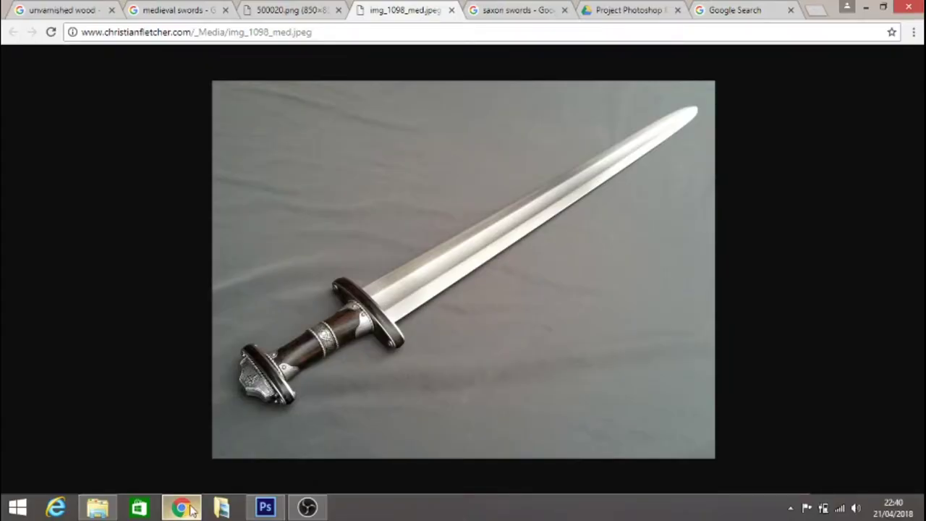
click(268, 508)
click(14, 196)
click(68, 30)
drag(154, 165, 153, 135)
click(30, 141)
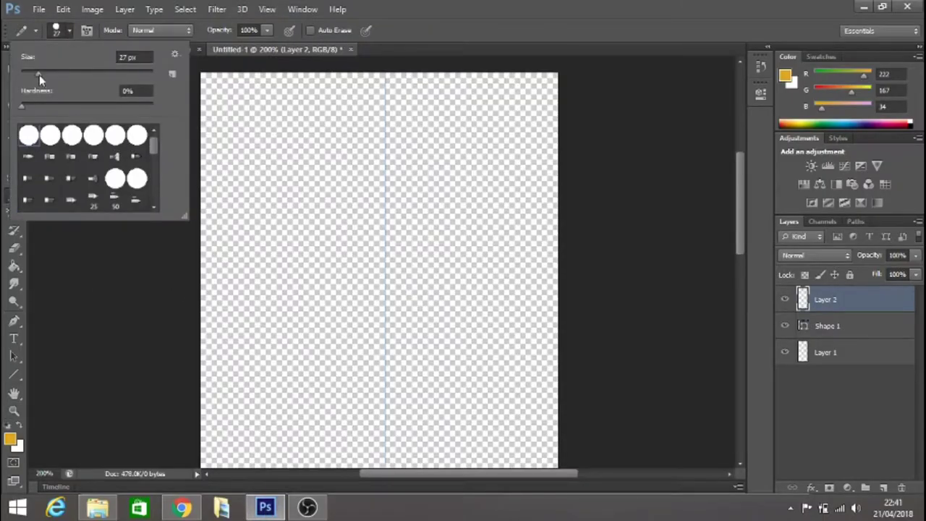
drag(40, 75, 21, 78)
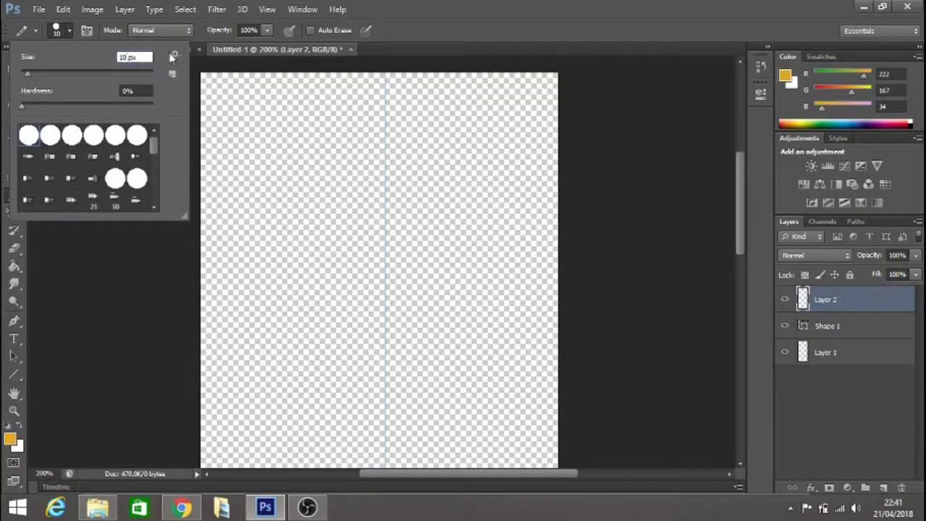
key(Return)
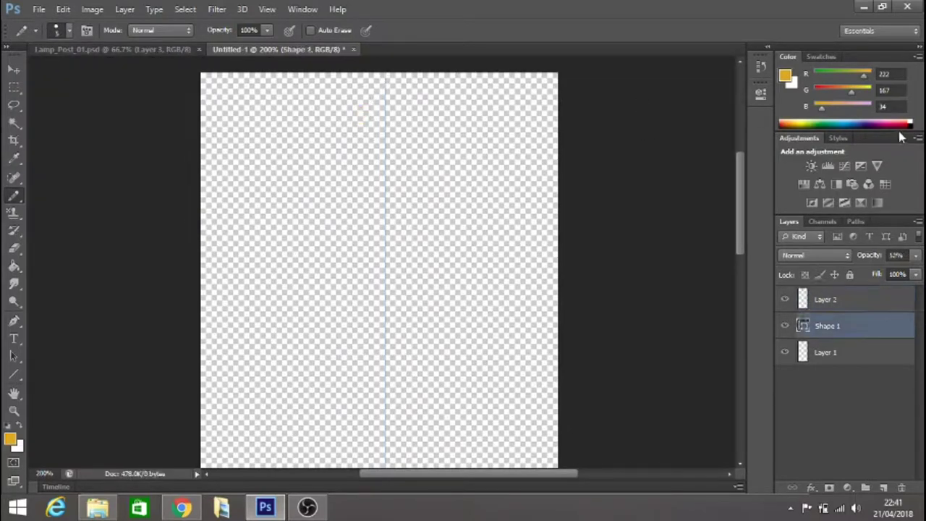
Reset the foreground colour to black and set the pencil size to 3 px.
key(x)
key(d)
click(71, 30)
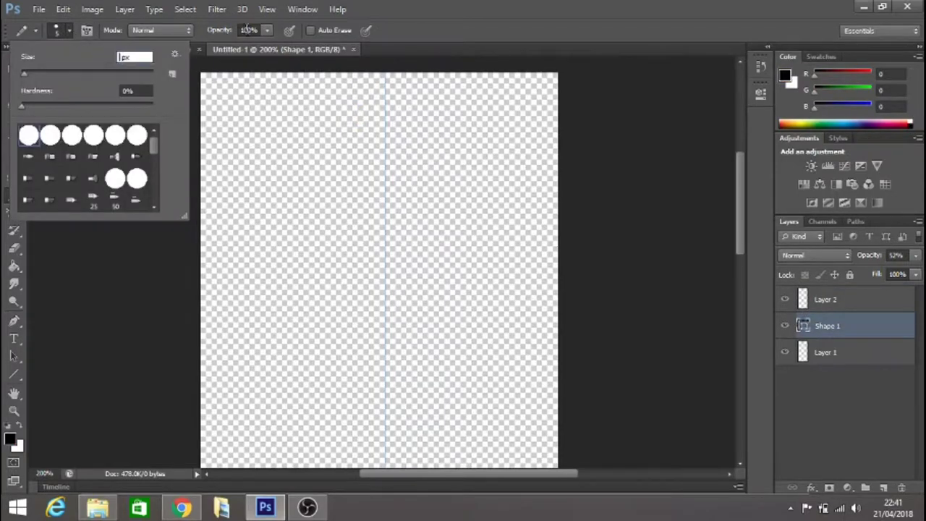
text(3)
key(Return)
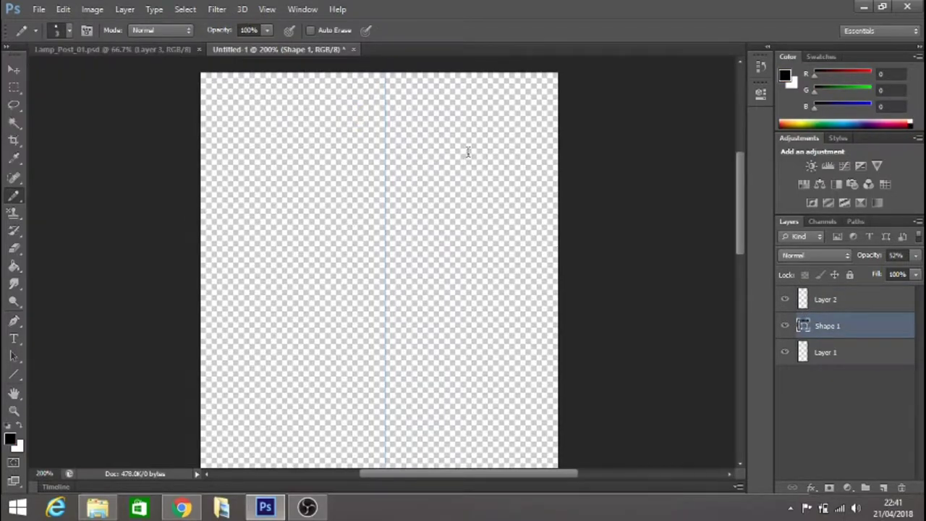
Draw the blade's curved left edge on Layer 2, starting at the centre guide, and erase its thick part with a 23 px eraser.
click(832, 300)
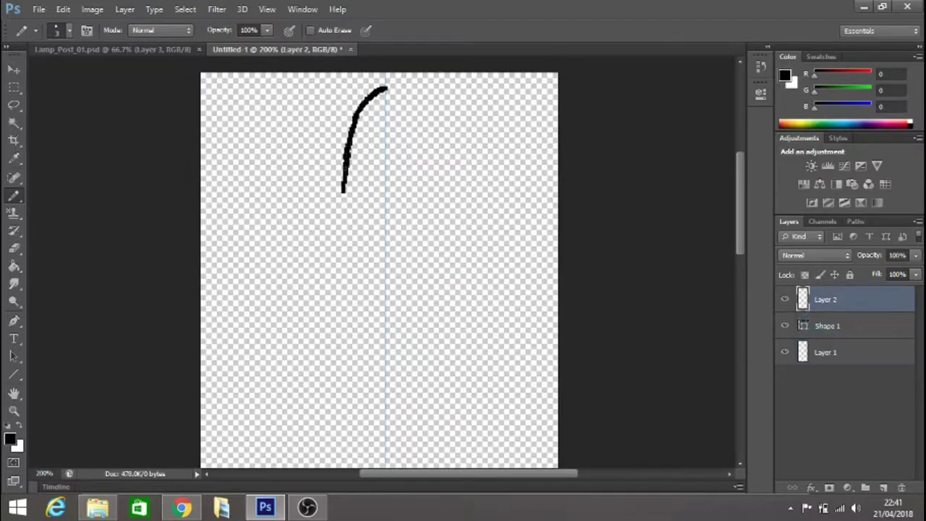
drag(342, 192, 331, 267)
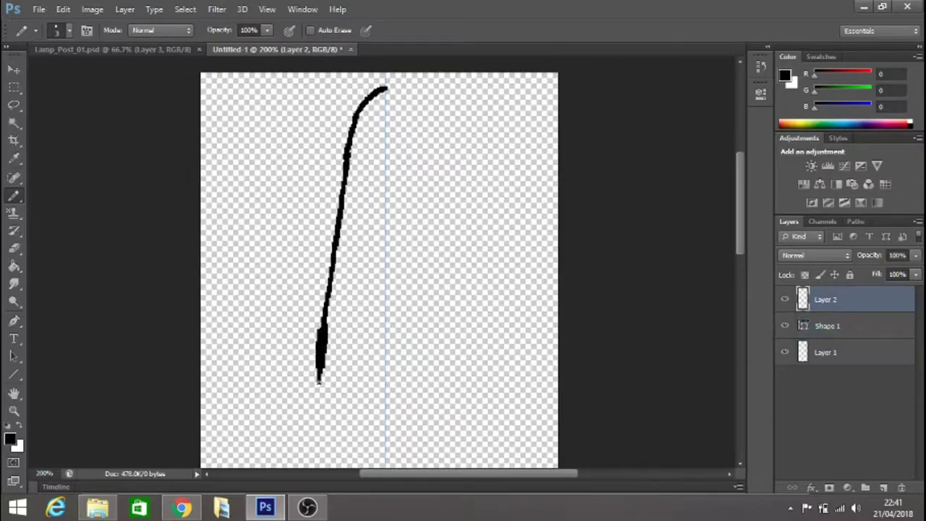
click(24, 247)
click(69, 30)
click(35, 72)
mouse_move(309, 315)
mouse_down()
mouse_move(298, 347)
mouse_move(303, 309)
mouse_move(302, 368)
mouse_up()
mouse_move(351, 322)
mouse_down()
mouse_move(340, 344)
mouse_move(340, 326)
mouse_up()
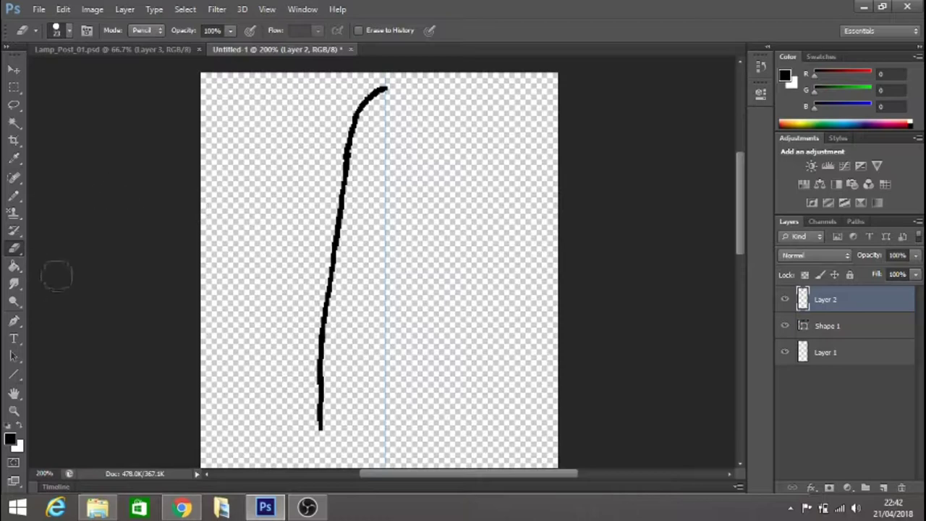
Erase the lower part of the blade's left edge and redraw it longer with the pencil.
click(18, 87)
scroll(271, 109, down, 5)
scroll(273, 131, up, 2)
click(14, 248)
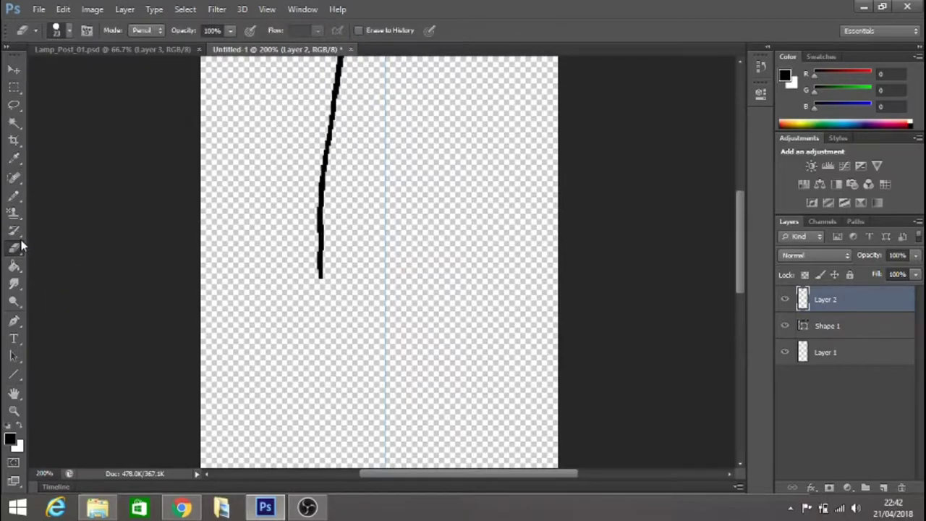
drag(320, 99, 318, 272)
click(14, 195)
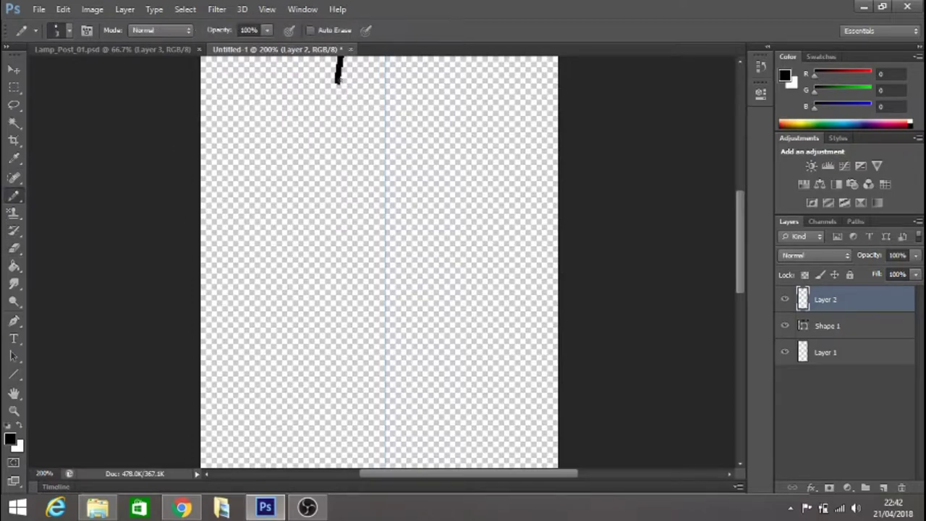
drag(329, 190, 324, 262)
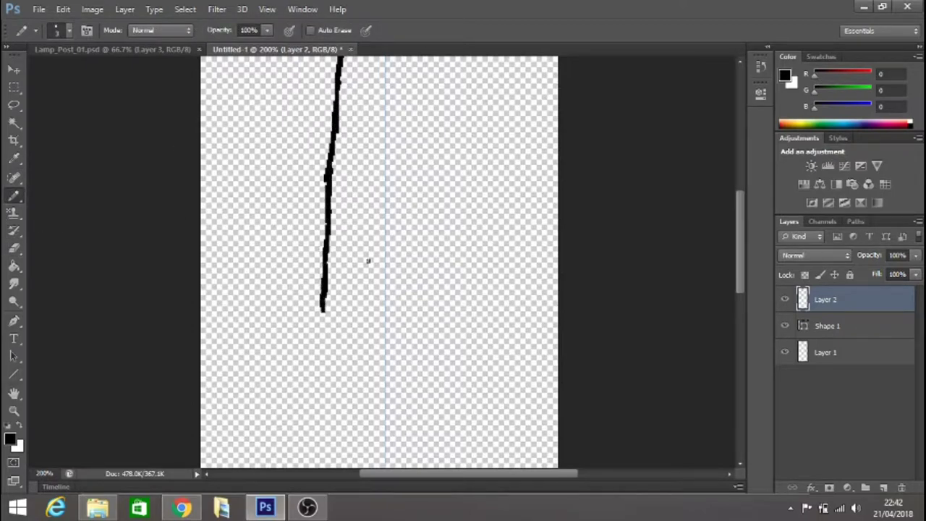
scroll(476, 334, up, 3)
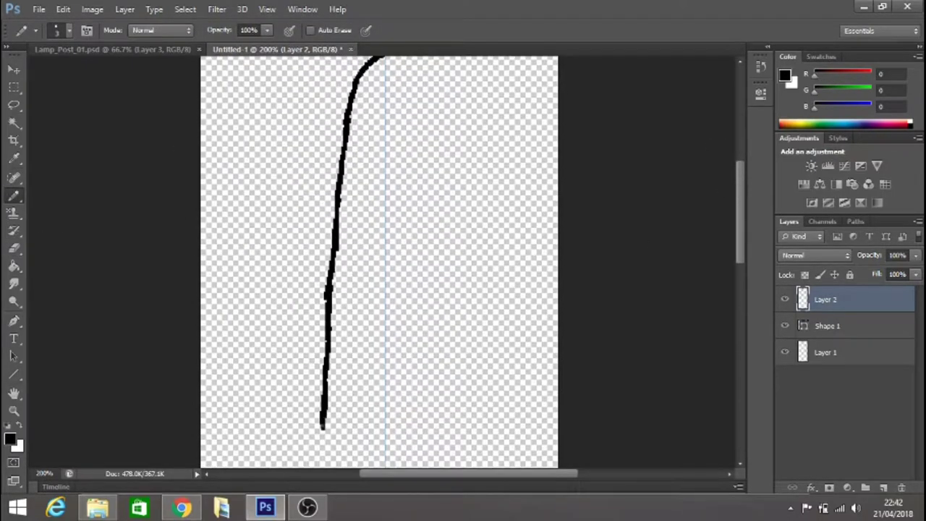
mouse_move(740, 184)
mouse_down()
mouse_move(745, 309)
mouse_move(732, 245)
mouse_move(738, 209)
mouse_up()
Duplicate Layer 2, which holds the blade's left edge.
key(z)
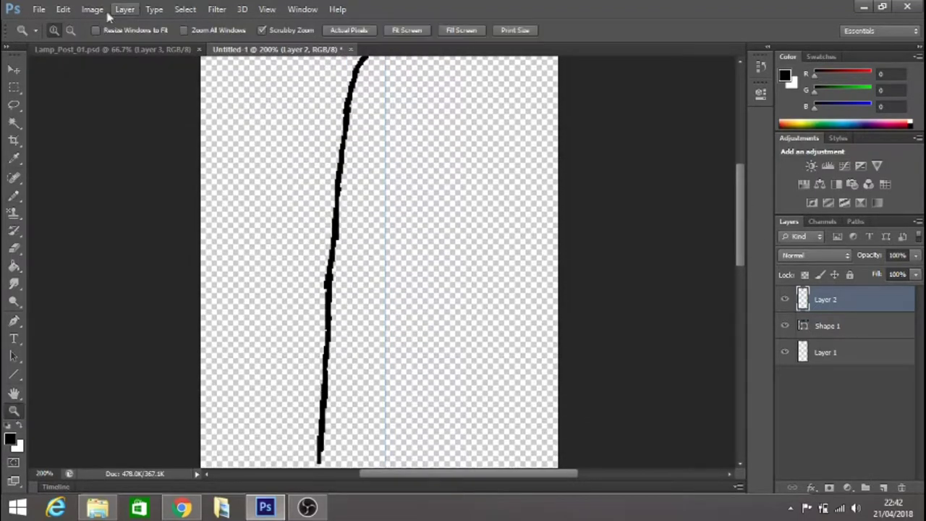
click(70, 31)
click(220, 142)
click(219, 142)
click(407, 181)
click(371, 147)
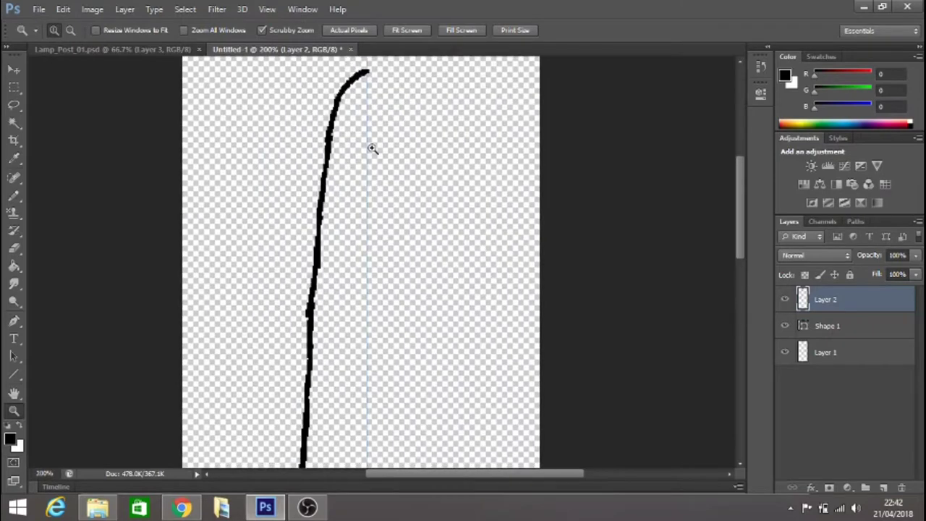
key(m)
key(z)
alt+click(186, 182)
right_click(853, 304)
click(599, 106)
click(586, 153)
Flip the duplicated blade edge horizontally and move it so that it meets the original edge at the tip.
click(63, 9)
mouse_move(116, 261)
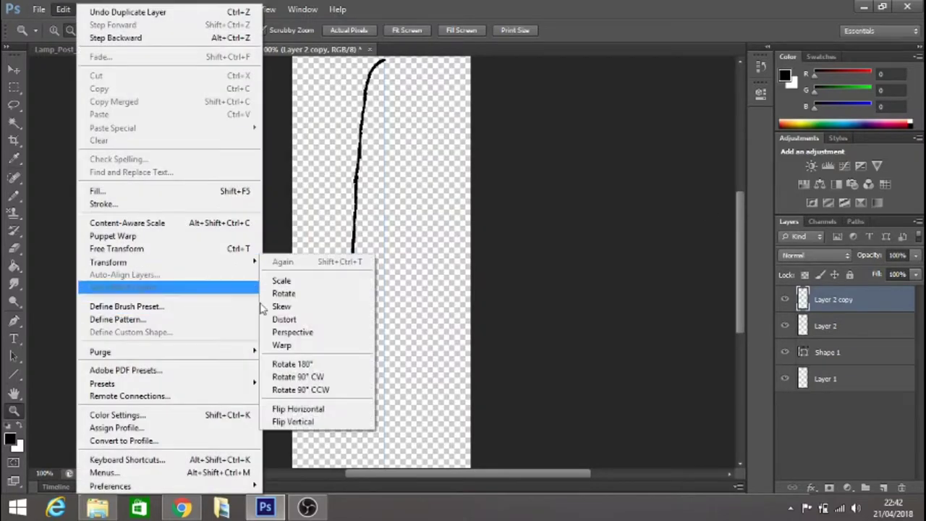
click(296, 407)
key(v)
mouse_move(397, 116)
mouse_down()
mouse_move(408, 108)
mouse_move(390, 109)
mouse_up()
drag(406, 189, 405, 188)
Merge Layer 2 and Layer 2 copy into a single blade outline layer.
click(823, 324)
right_click(826, 325)
click(562, 355)
key(ctrl+z)
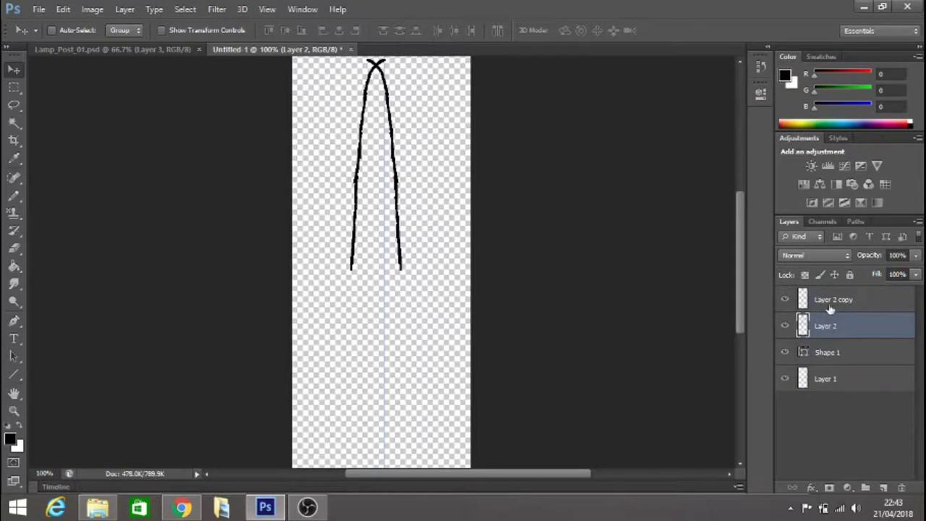
shift+click(830, 302)
right_click(830, 303)
click(579, 344)
Move the merged blade outline to centre it on the vertical guide and nudge it slightly upward.
drag(378, 93, 386, 89)
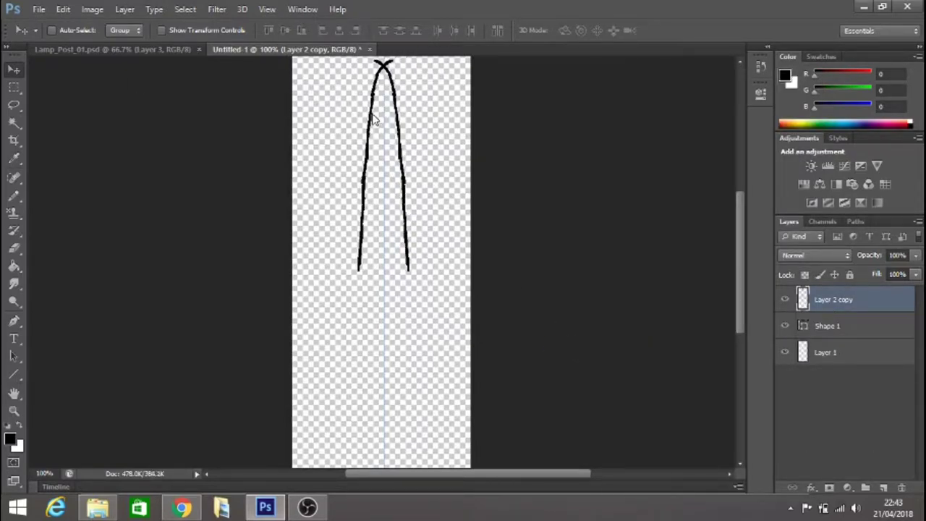
key(Right)
key(Up)
key(Up)
key(Up)
key(Up)
key(Up)
key(Up)
key(Up)
key(Up)
key(Up)
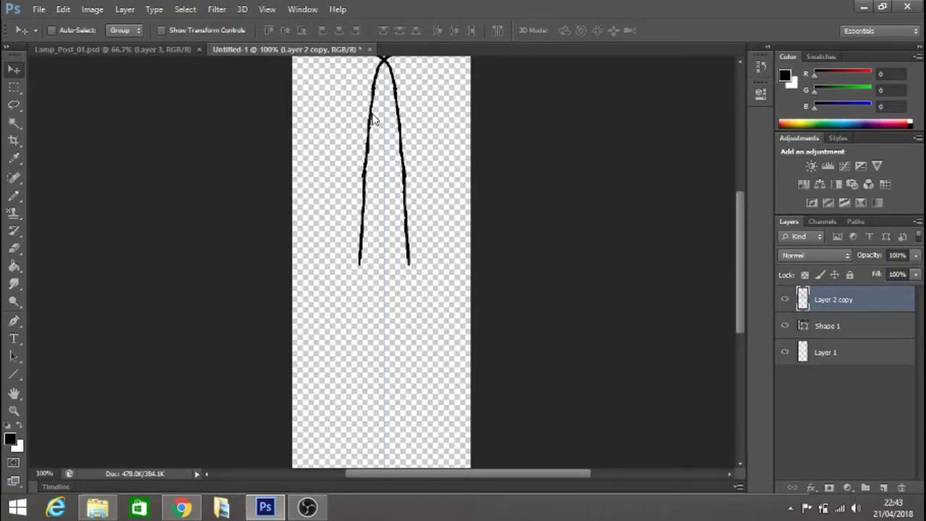
Clean up the crossed lines at the blade tip with a 1 px eraser, leaving a single point.
key(z)
click(380, 69)
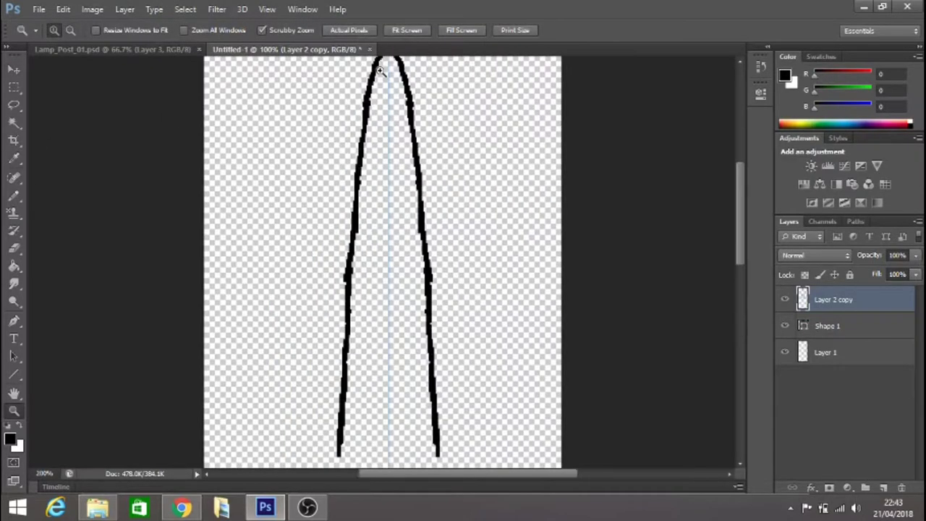
click(14, 198)
click(14, 248)
click(68, 31)
text(1)
key(Return)
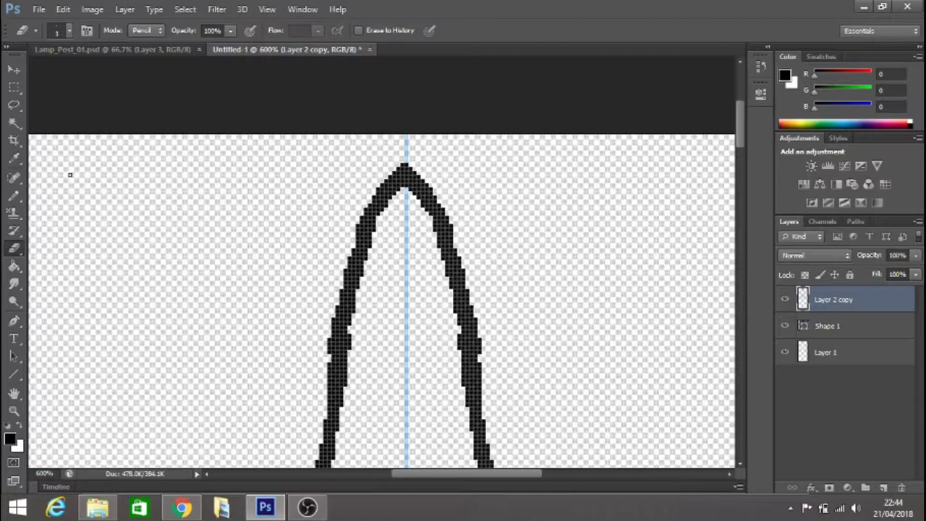
Draw the left half of the crossguard outline beneath the blade with the pencil, ending both lines at the centre guide.
key(b)
drag(740, 120, 745, 284)
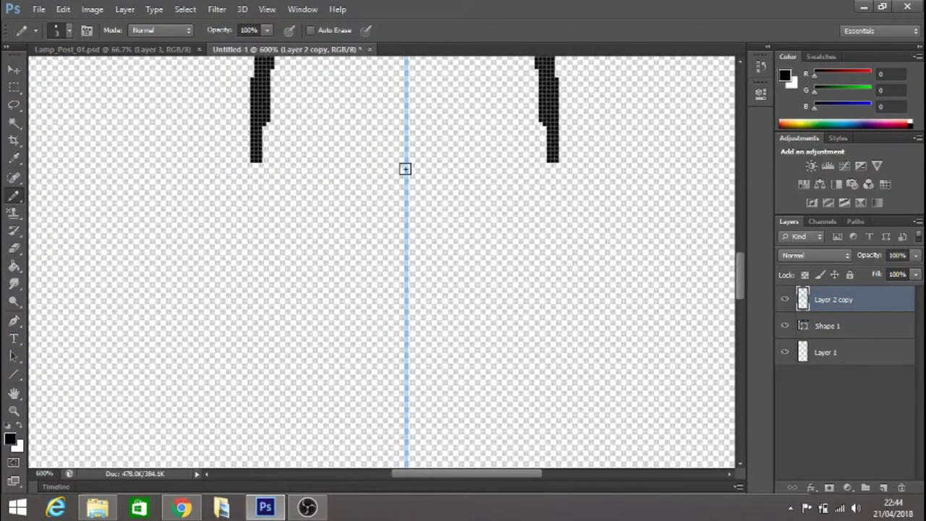
mouse_move(405, 157)
mouse_down()
mouse_move(372, 191)
mouse_move(314, 207)
mouse_move(194, 208)
mouse_move(163, 190)
mouse_move(120, 184)
mouse_up()
key(ctrl+z)
drag(471, 473, 429, 473)
mouse_move(357, 192)
mouse_down()
mouse_move(243, 154)
mouse_move(166, 157)
mouse_move(144, 228)
mouse_move(172, 259)
mouse_move(195, 265)
mouse_move(335, 251)
mouse_move(351, 235)
mouse_move(351, 251)
mouse_move(589, 259)
mouse_up()
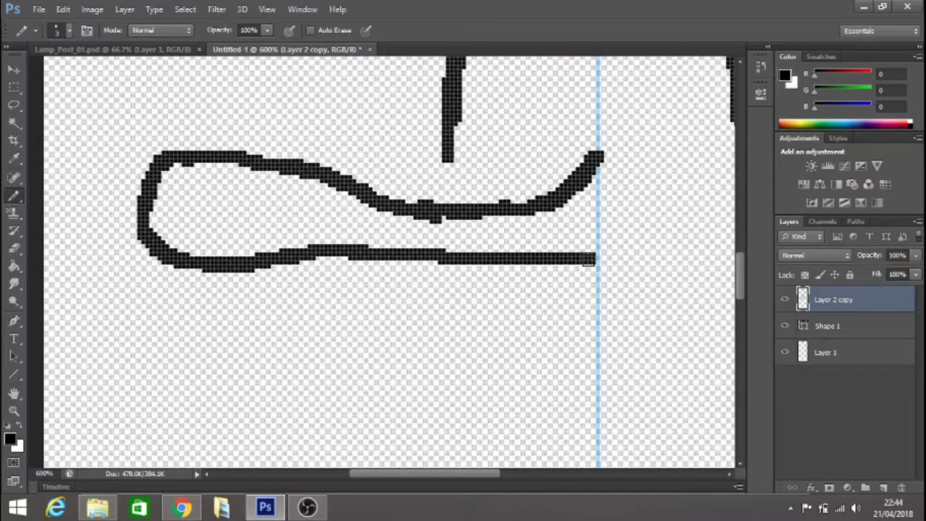
Select the left half of the crossguard with a rectangular marquee and copy it onto a new layer.
click(14, 86)
drag(130, 136, 534, 291)
key(v)
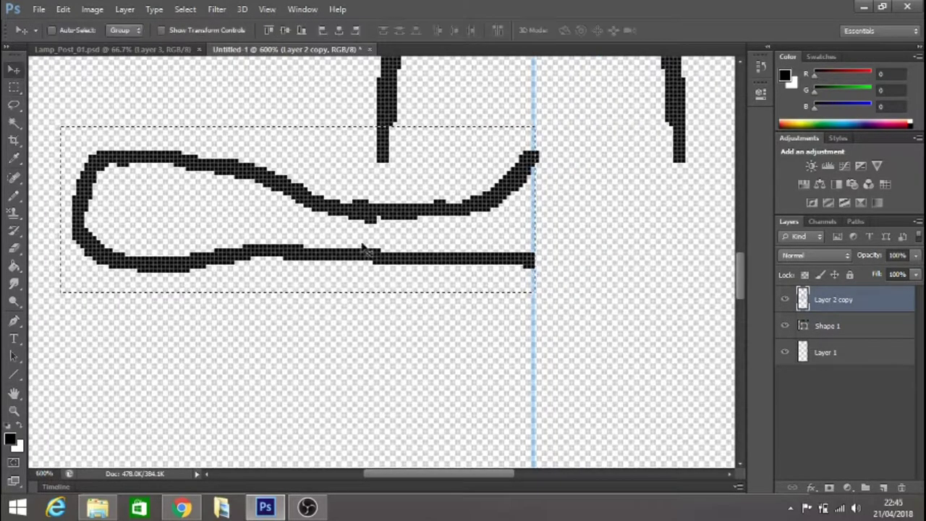
key(ctrl+c)
key(ctrl+v)
Flip the copied crossguard half horizontally and align it with the left half at the centre guide.
click(63, 8)
mouse_move(134, 266)
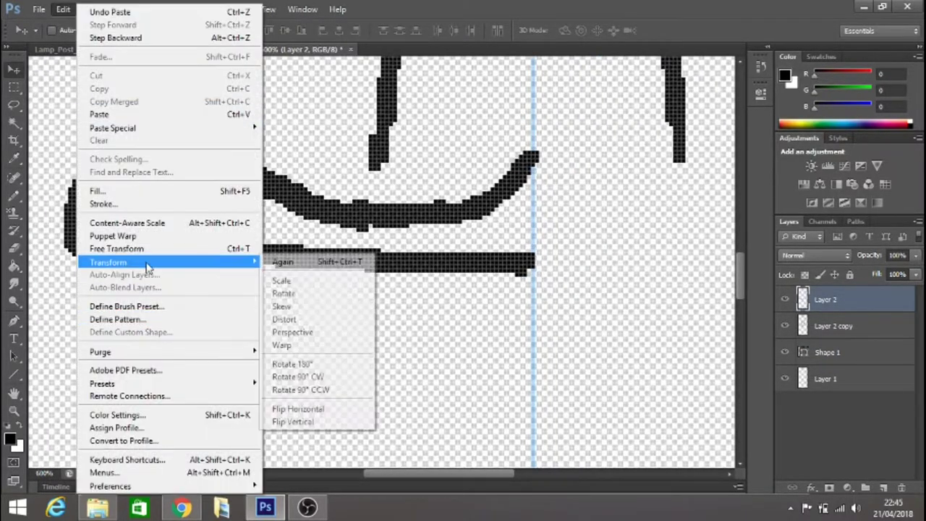
click(289, 409)
drag(438, 171, 775, 181)
drag(385, 474, 407, 474)
mouse_move(381, 185)
mouse_down()
mouse_move(562, 201)
mouse_move(536, 192)
mouse_up()
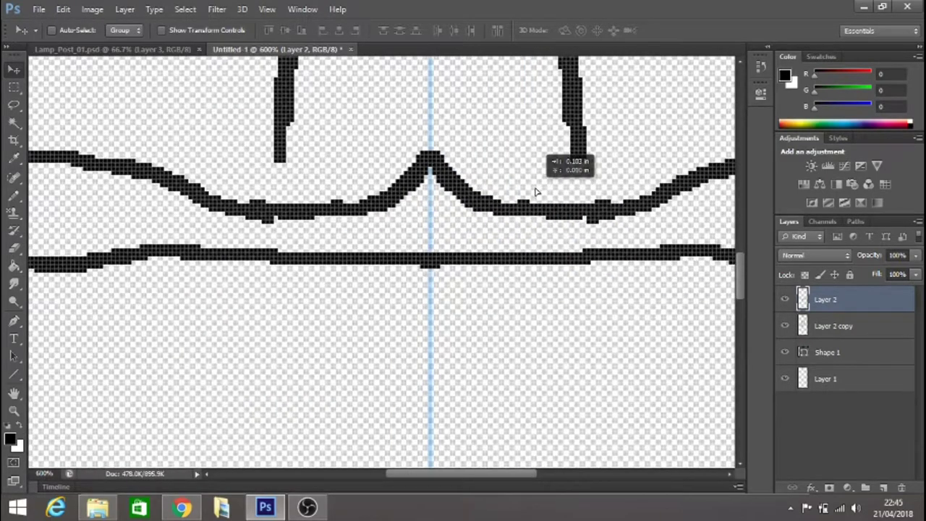
Extend both blade edges down to the crossguard with the pencil to close the gaps.
click(13, 410)
alt+click(255, 169)
alt+click(255, 169)
alt+click(254, 170)
alt+click(255, 169)
scroll(257, 163, up, 5)
scroll(258, 188, down, 5)
click(272, 244)
click(272, 244)
click(14, 194)
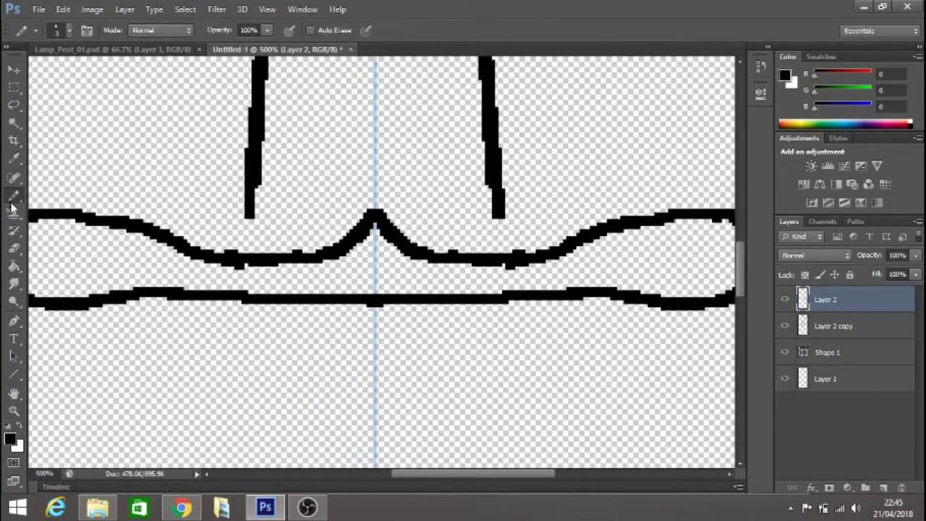
drag(248, 221, 251, 236)
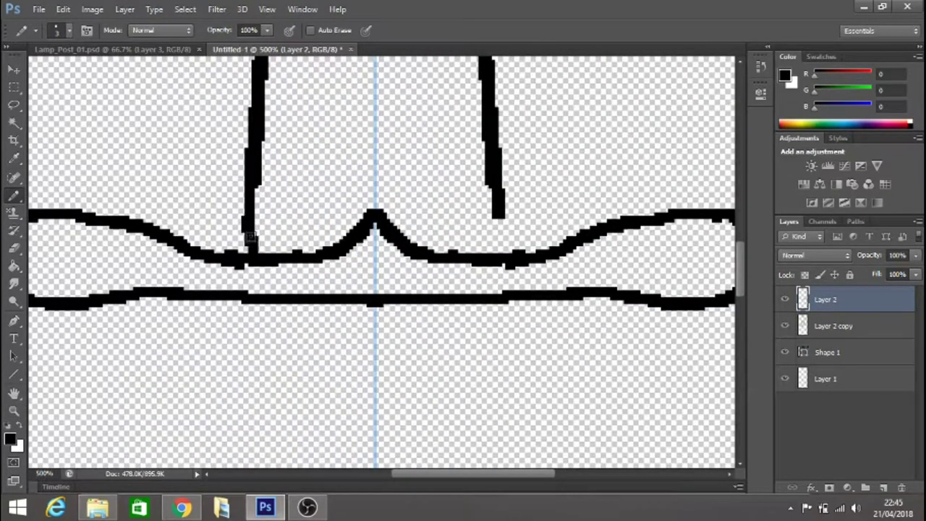
scroll(743, 265, down, 4)
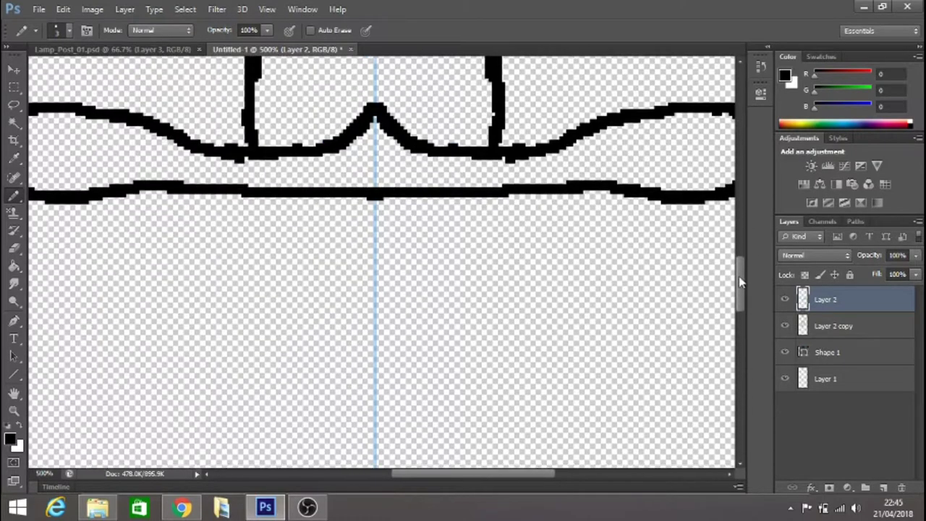
Draw the left edge of the grip downward from the crossguard with the pencil.
mouse_move(337, 162)
mouse_down()
mouse_move(347, 268)
mouse_move(340, 345)
mouse_up()
scroll(361, 227, down, 4)
drag(340, 215, 346, 402)
scroll(741, 316, down, 3)
scroll(741, 316, down, 3)
Draw the left halves of a flat rounded collar and a round pommel at the grip's lower end.
mouse_move(345, 212)
mouse_down()
mouse_move(347, 264)
mouse_move(359, 273)
mouse_move(345, 270)
mouse_move(369, 273)
mouse_move(313, 280)
mouse_up()
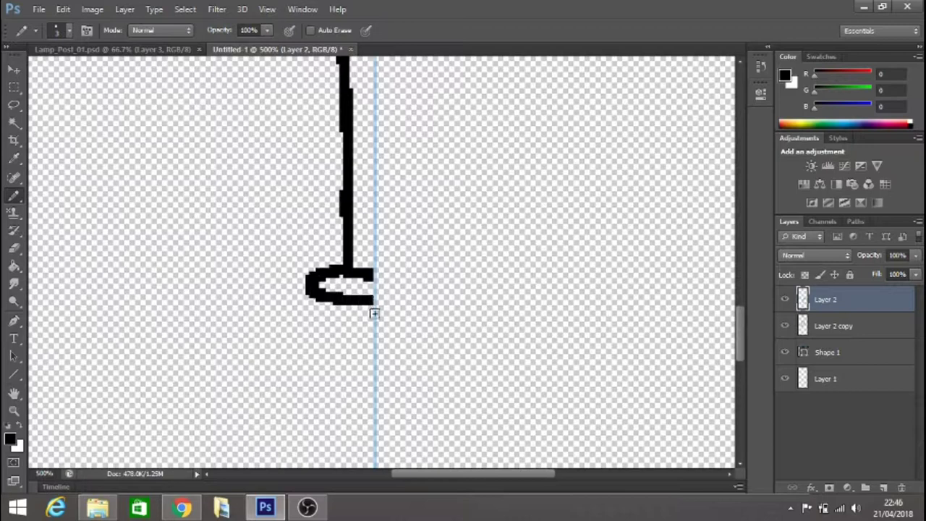
scroll(14, 362, down, 6)
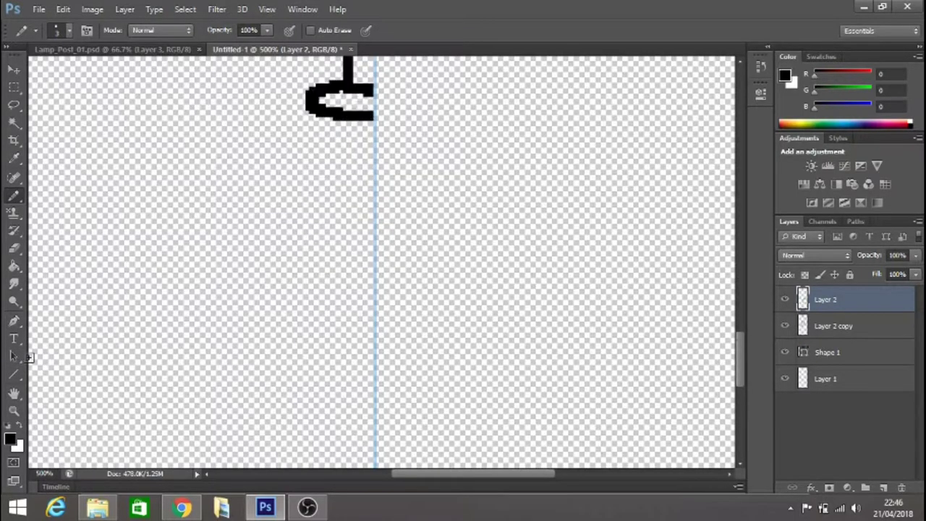
scroll(318, 177, up, 1)
mouse_move(346, 157)
mouse_down()
mouse_move(316, 180)
mouse_move(304, 236)
mouse_move(315, 264)
mouse_move(355, 286)
mouse_up()
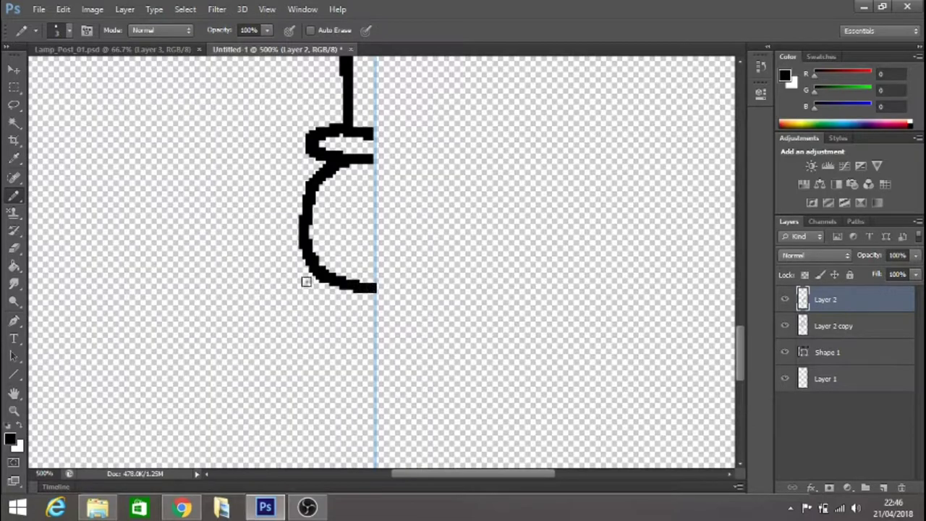
Select the left half of the grip, collar and pommel with a rectangular marquee and copy it onto a new layer.
scroll(307, 287, up, 2)
click(13, 410)
click(71, 31)
click(297, 220)
click(296, 221)
click(297, 221)
double_click(297, 220)
click(297, 221)
click(398, 300)
click(394, 304)
click(411, 312)
click(411, 313)
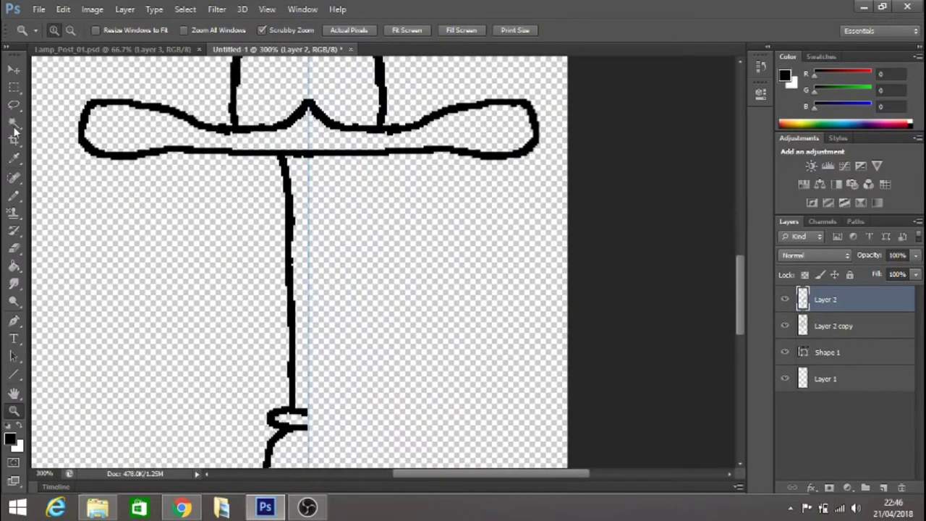
key(m)
scroll(353, 391, down, 2)
drag(174, 453, 439, 103)
key(v)
key(ctrl+c)
key(ctrl+v)
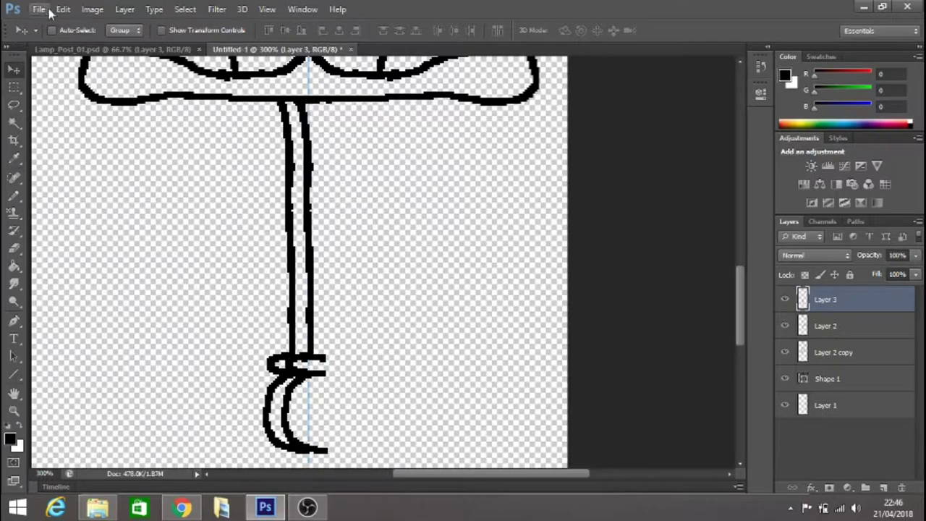
Flip the copied handle half horizontally and align it with the left half across the centre guide.
click(63, 9)
mouse_move(181, 261)
click(301, 409)
drag(314, 270, 328, 234)
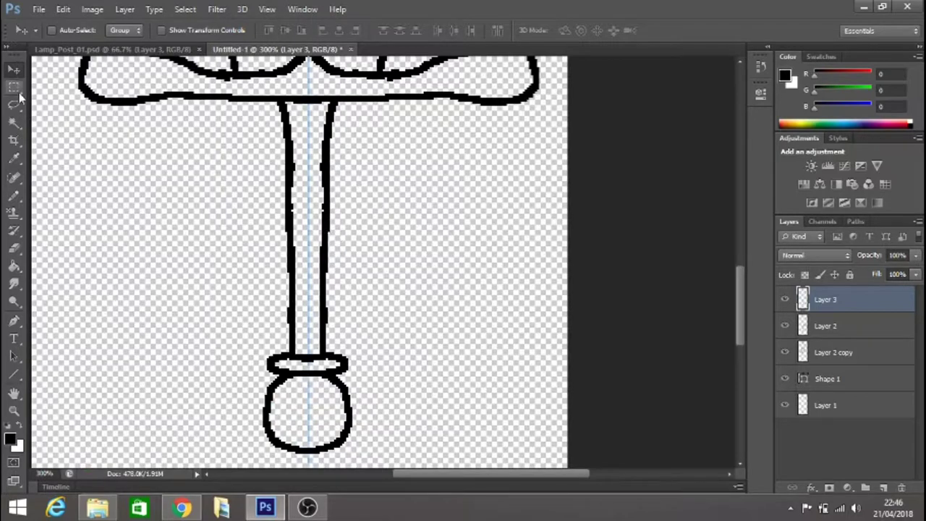
Merge Layer 3 and Layer 2, which hold the two halves of the handle, into one layer.
key(m)
ctrl+click(829, 327)
right_click(830, 330)
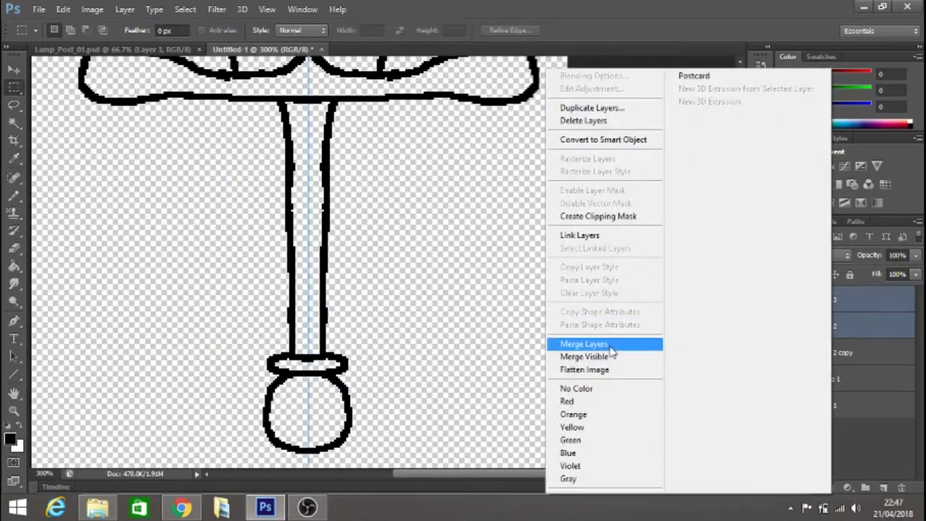
click(587, 343)
Copy the lower grip, collar and pommel onto a new layer, move the copy downward, and hide that layer.
drag(250, 351, 383, 456)
drag(234, 191, 405, 418)
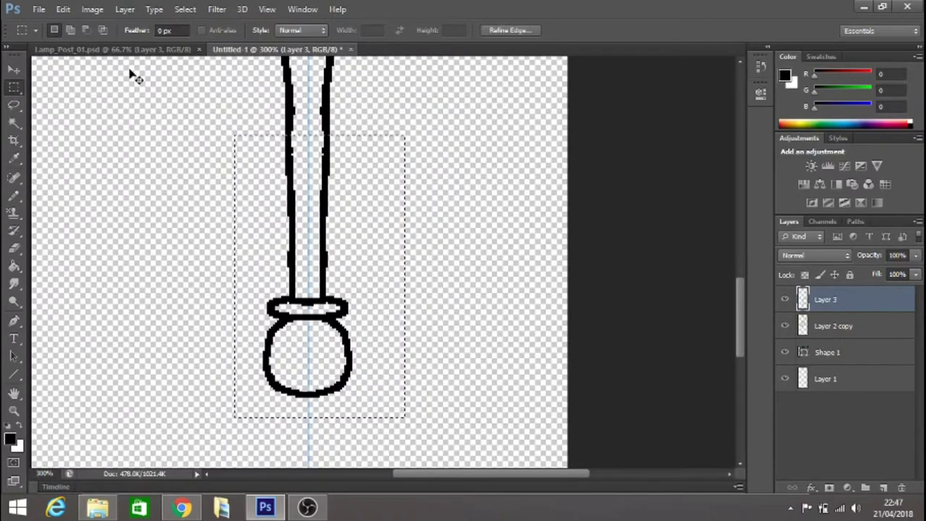
key(ctrl+c)
key(ctrl+v)
click(14, 69)
drag(321, 191, 304, 251)
click(785, 299)
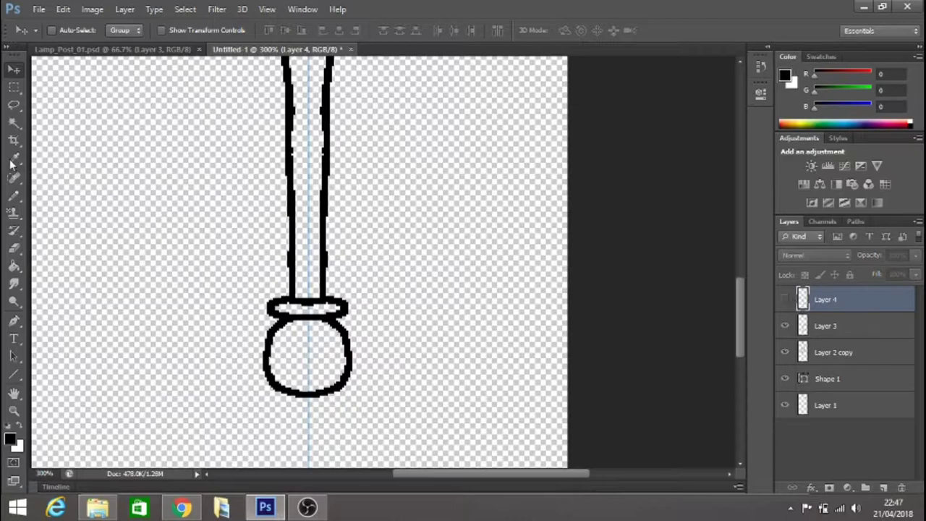
Select the lower grip, collar and pommel on Layer 3, move them down to lengthen the handle, and deselect.
key(m)
click(785, 325)
click(785, 326)
click(784, 300)
click(785, 299)
key(alt+bracketleft)
drag(238, 172, 421, 437)
key(v)
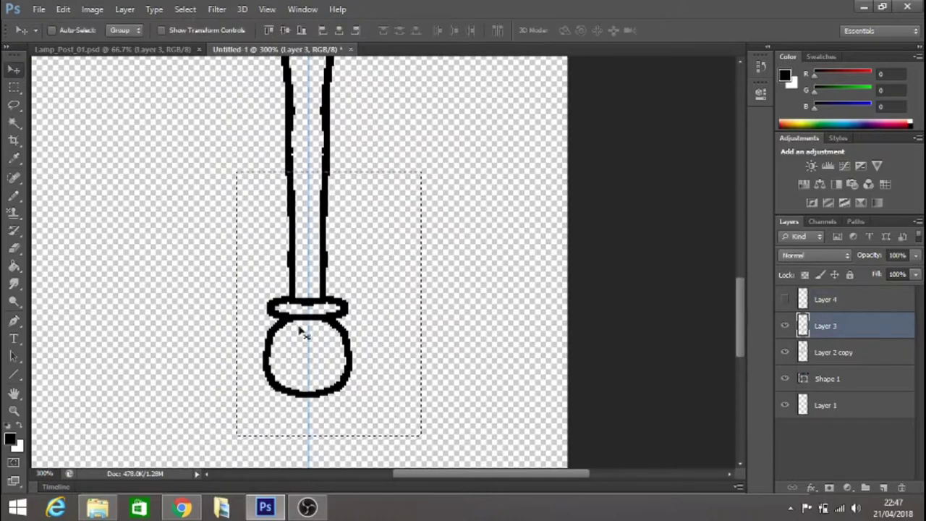
drag(306, 326, 303, 368)
click(13, 195)
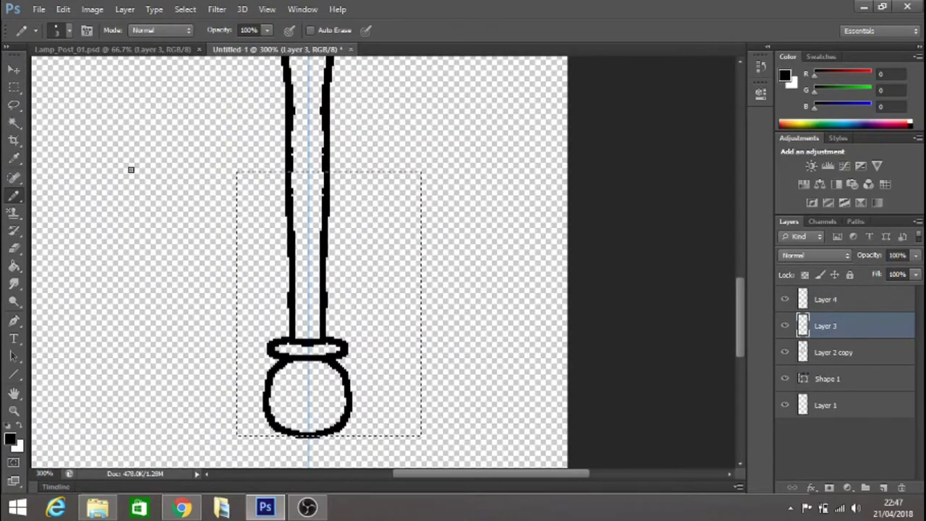
key(ctrl+d)
Merge Layer 4, Layer 3 and Layer 2 copy into a single sword layer.
key(m)
scroll(172, 263, up, 4)
click(12, 411)
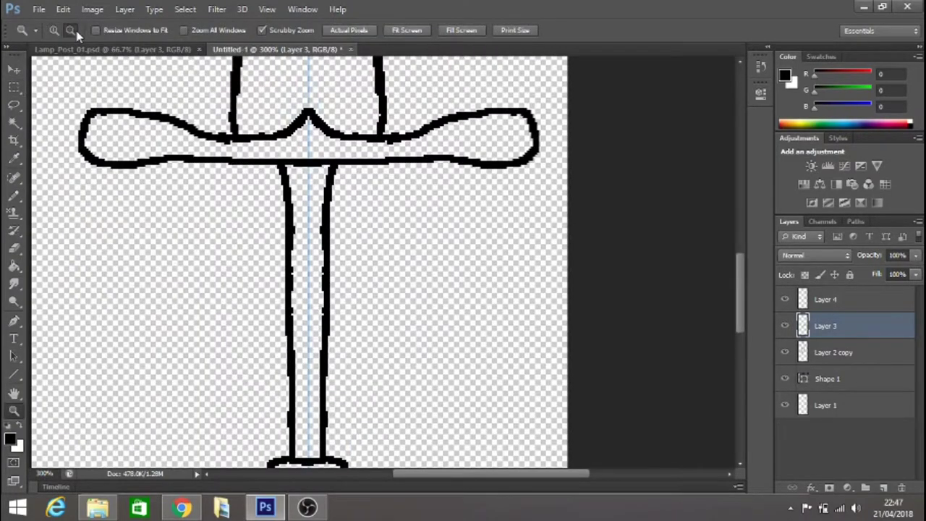
click(70, 30)
click(192, 234)
click(185, 235)
click(184, 235)
click(373, 283)
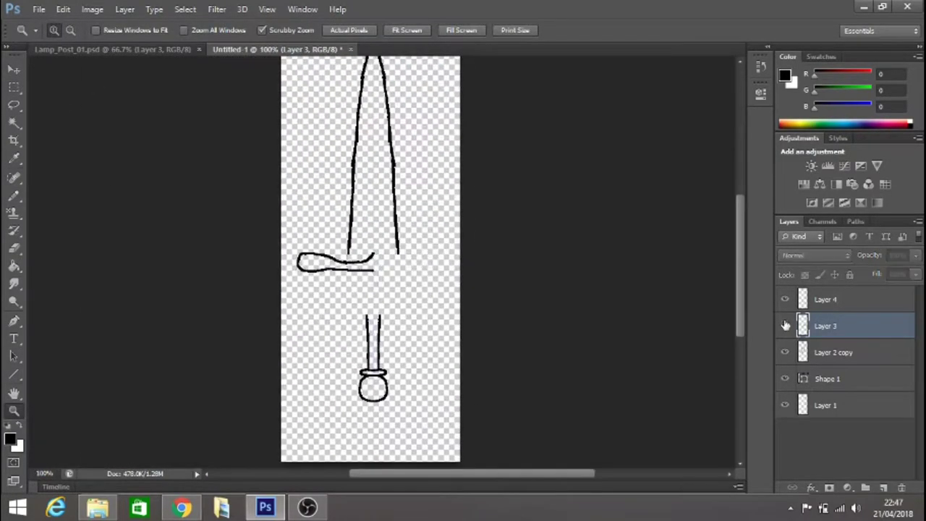
shift+click(832, 299)
right_click(832, 319)
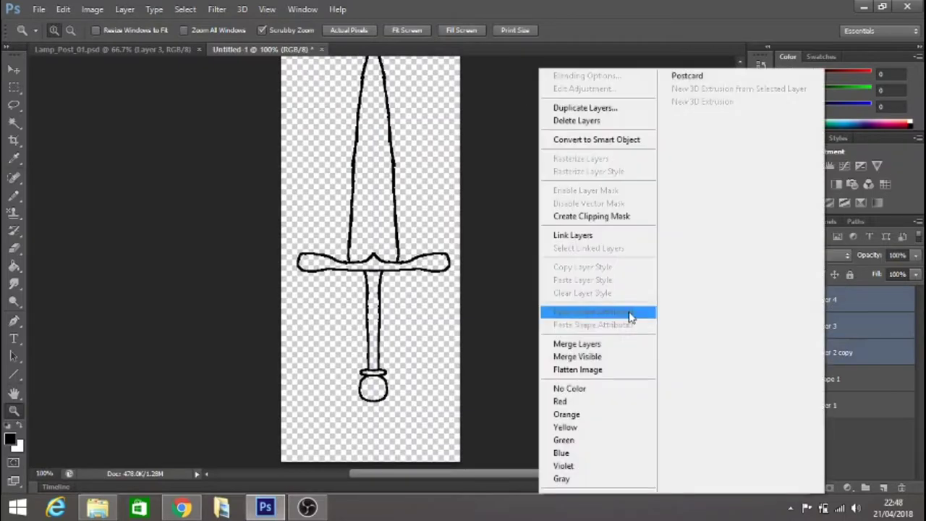
click(579, 348)
Fill the inside of the blade with a mid grey of RGB 137, 136, 136.
click(357, 269)
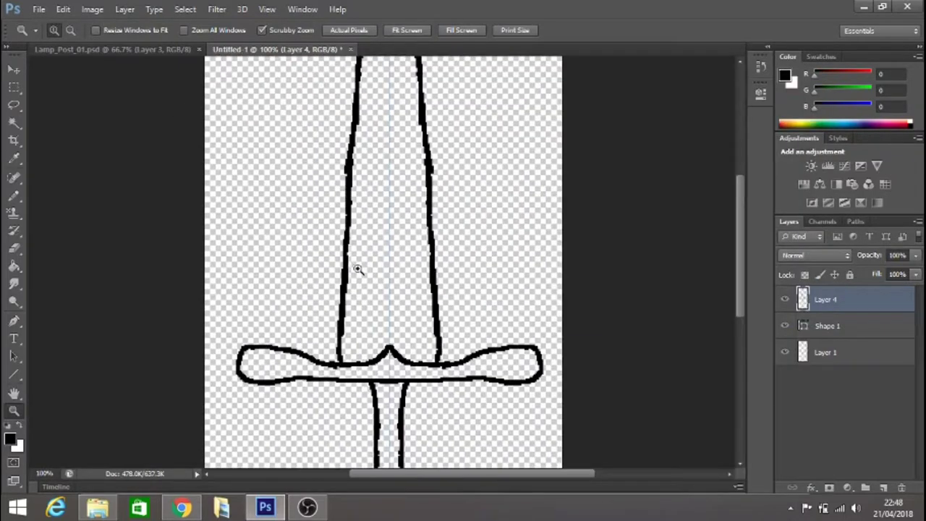
click(785, 76)
drag(361, 206, 284, 202)
key(Return)
key(g)
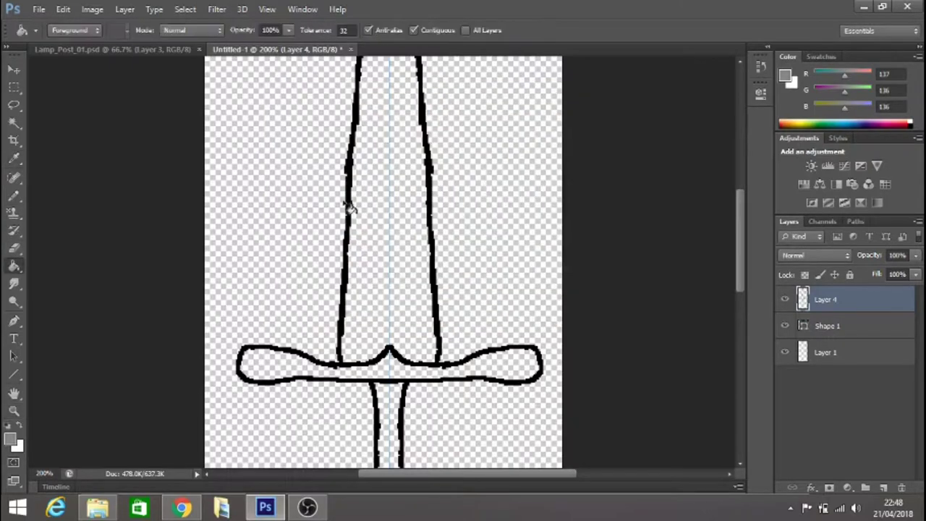
click(386, 189)
On a new layer, pencil a tapering darker grey (RGB 110, 106, 106) shading strip up the blade's centre from the crossguard.
click(917, 221)
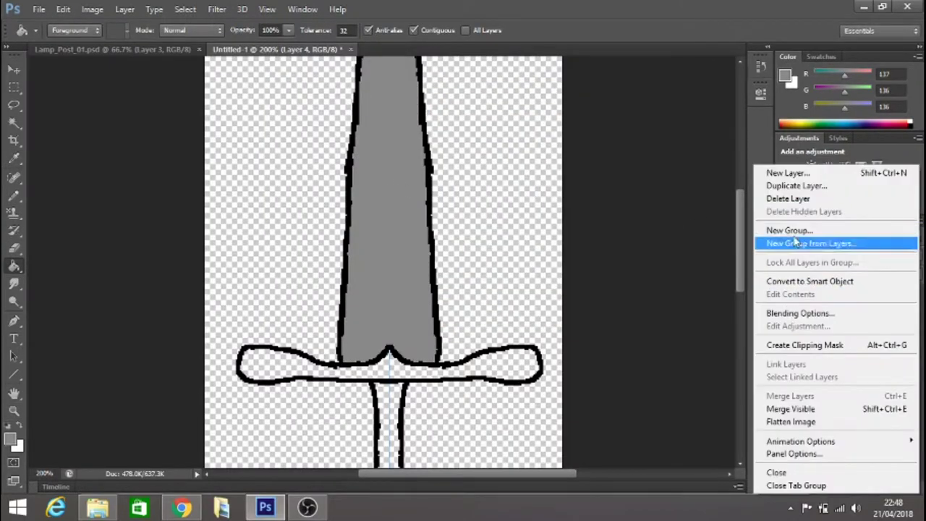
click(792, 173)
click(578, 160)
click(785, 76)
click(288, 220)
click(628, 116)
key(b)
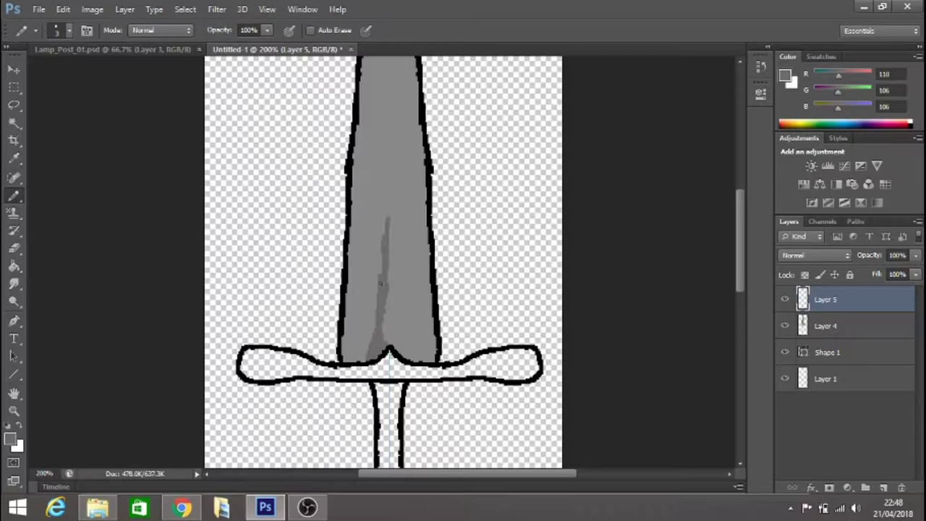
scroll(388, 316, up, 3)
drag(385, 286, 387, 227)
drag(391, 187, 392, 321)
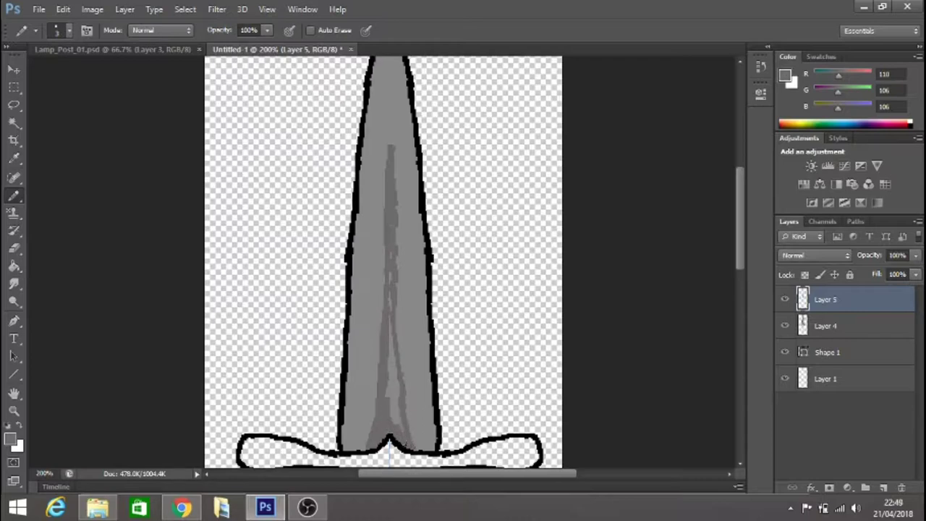
drag(393, 420, 394, 416)
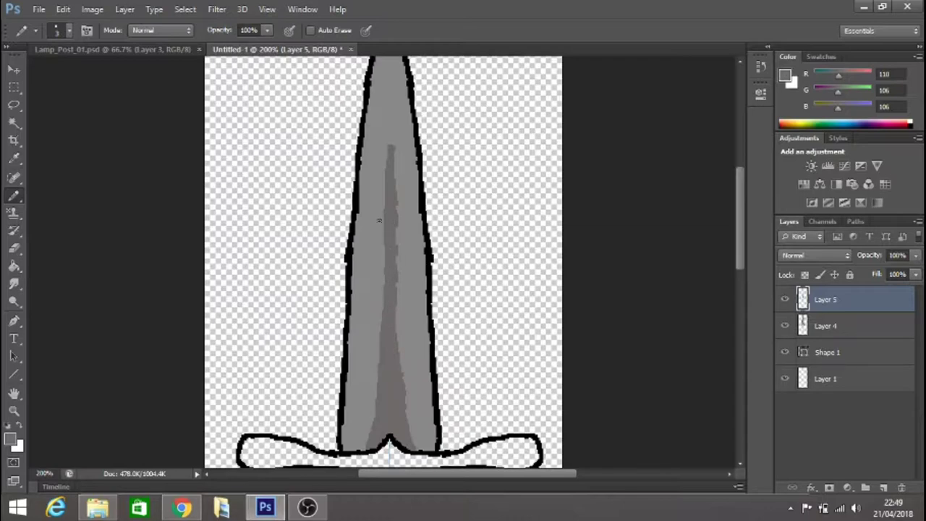
Smudge the dark central strip along the blade with a 21 px brush at 66% strength to soften its edges.
click(14, 283)
right_click(463, 289)
click(371, 363)
mouse_move(377, 361)
mouse_down()
mouse_move(363, 434)
mouse_move(374, 166)
mouse_move(376, 224)
mouse_move(386, 128)
mouse_move(386, 262)
mouse_move(397, 136)
mouse_up()
mouse_move(399, 215)
mouse_down()
mouse_move(388, 123)
mouse_move(381, 337)
mouse_up()
mouse_move(381, 377)
mouse_down()
mouse_move(382, 185)
mouse_move(381, 282)
mouse_move(404, 432)
mouse_up()
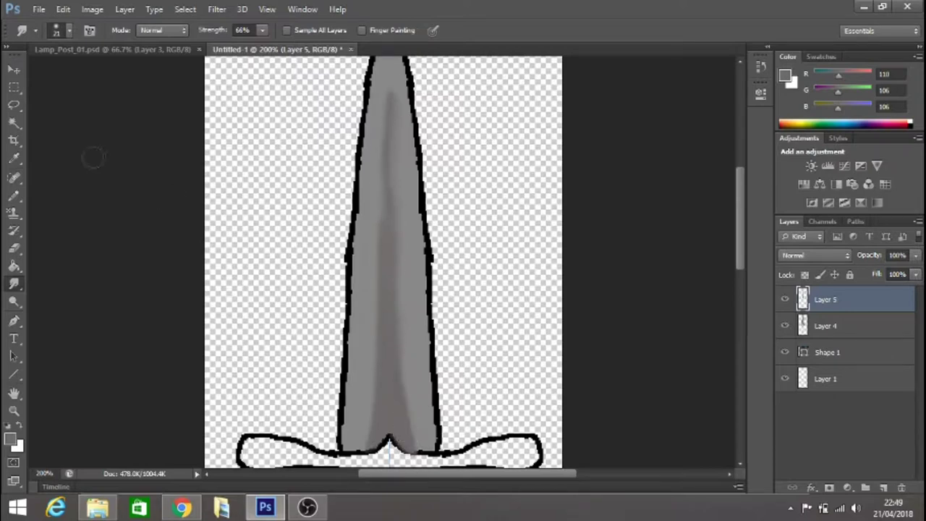
Erase the upper end of the smudged shading with a large eraser and merge the shading layer with the sword layer.
click(14, 247)
click(69, 31)
mouse_move(356, 90)
mouse_down()
mouse_move(382, 99)
mouse_move(358, 204)
mouse_move(380, 159)
mouse_move(437, 217)
mouse_up()
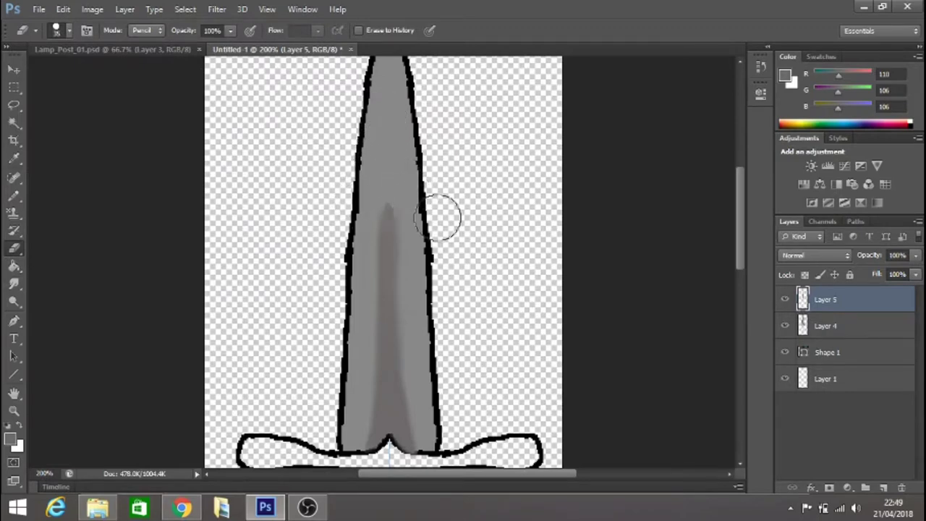
scroll(386, 200, down, 3)
right_click(832, 327)
click(578, 341)
Redraw the smudged outline around the crossguard's central peak in black with the pencil.
key(z)
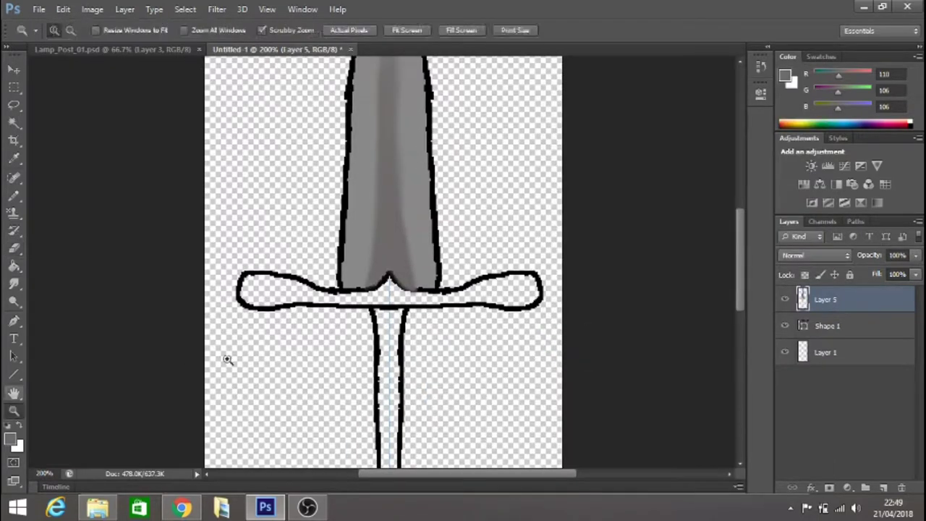
click(414, 296)
click(414, 296)
key(b)
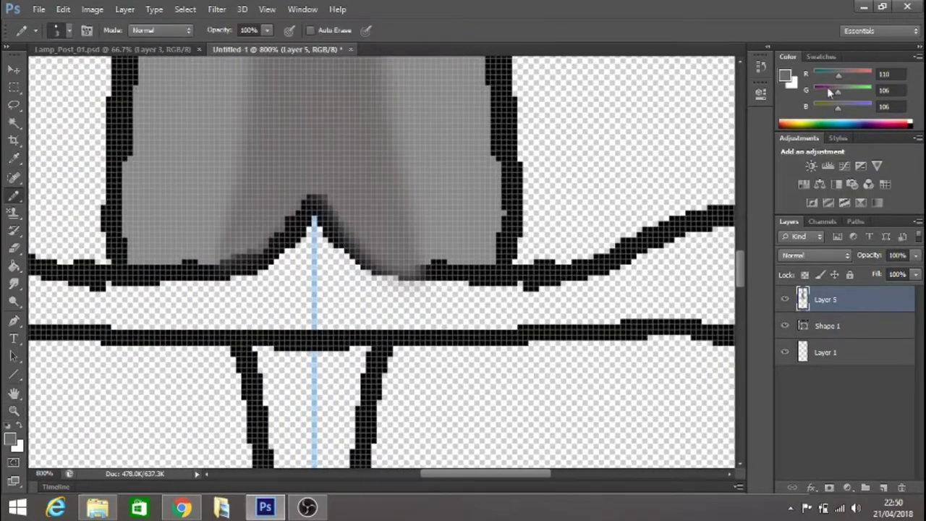
click(912, 122)
mouse_move(375, 269)
mouse_down()
mouse_move(347, 255)
mouse_move(356, 241)
mouse_move(417, 272)
mouse_up()
mouse_move(285, 231)
mouse_down()
mouse_move(261, 256)
mouse_move(223, 267)
mouse_up()
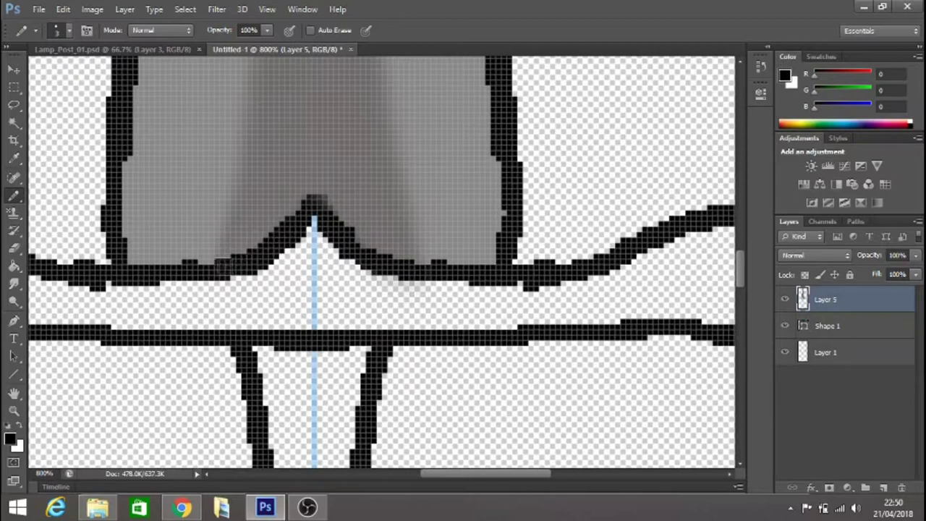
click(316, 203)
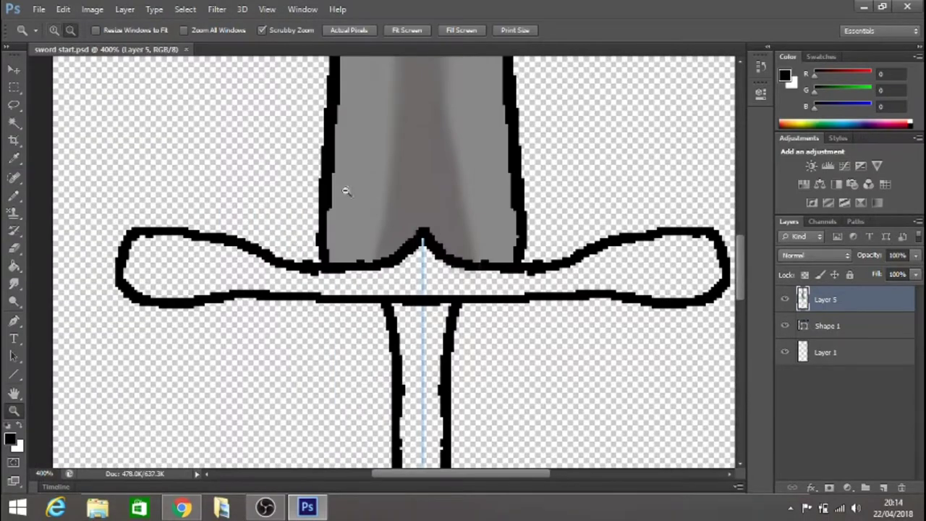
Select the lower blade, crossguard and handle with a rectangular marquee and nudge them downward to open a gap in the blade.
click(346, 191)
click(345, 191)
drag(739, 257, 738, 233)
click(389, 268)
click(14, 86)
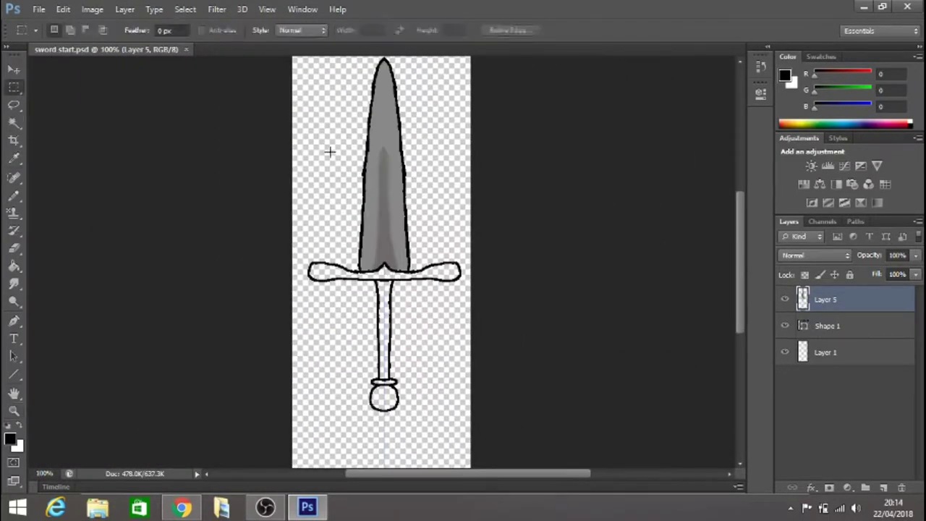
drag(288, 170, 478, 426)
key(v)
key(Down)
key(Down)
key(Down)
key(Down)
key(Down)
key(Down)
key(Down)
key(Down)
key(Down)
key(Down)
key(Down)
key(Down)
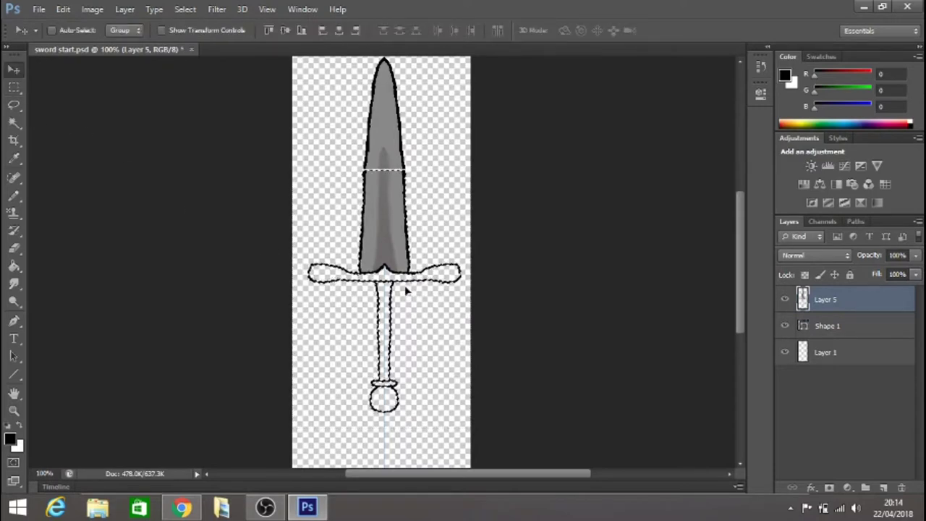
key(Down)
key(Down)
key(Down)
key(Down)
key(Down)
key(Down)
key(Down)
key(Down)
key(Down)
key(Down)
key(Down)
key(Down)
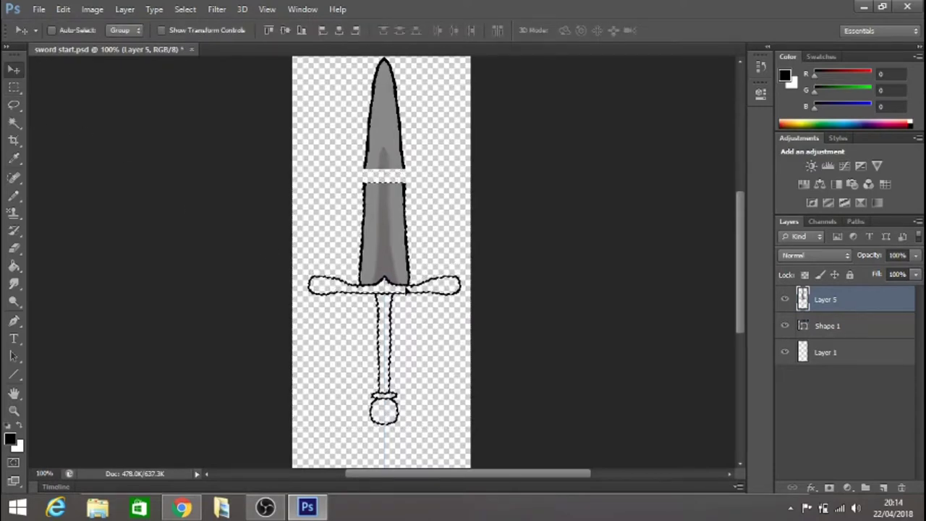
Duplicate a short strip of the blade just below the gap onto a new layer and nudge it up to fill the gap.
click(14, 87)
click(356, 187)
drag(360, 181, 411, 202)
click(14, 69)
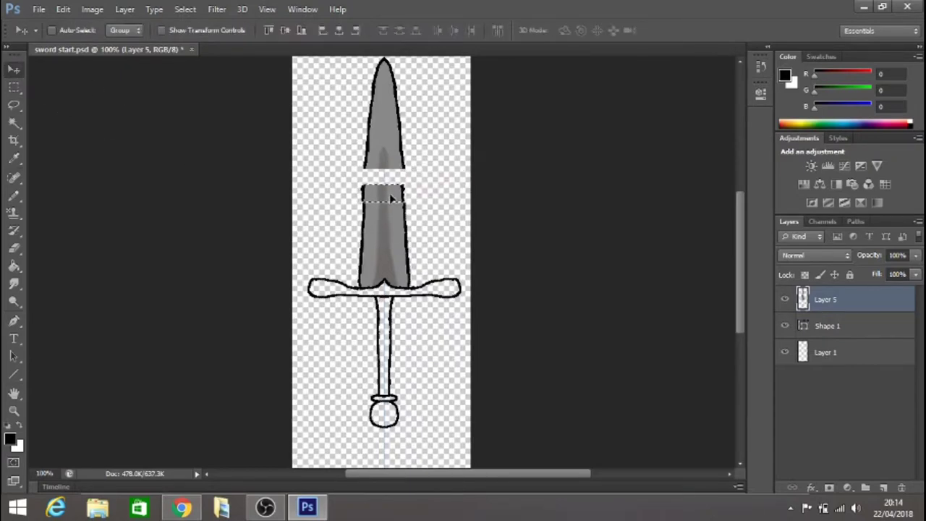
key(ctrl+j)
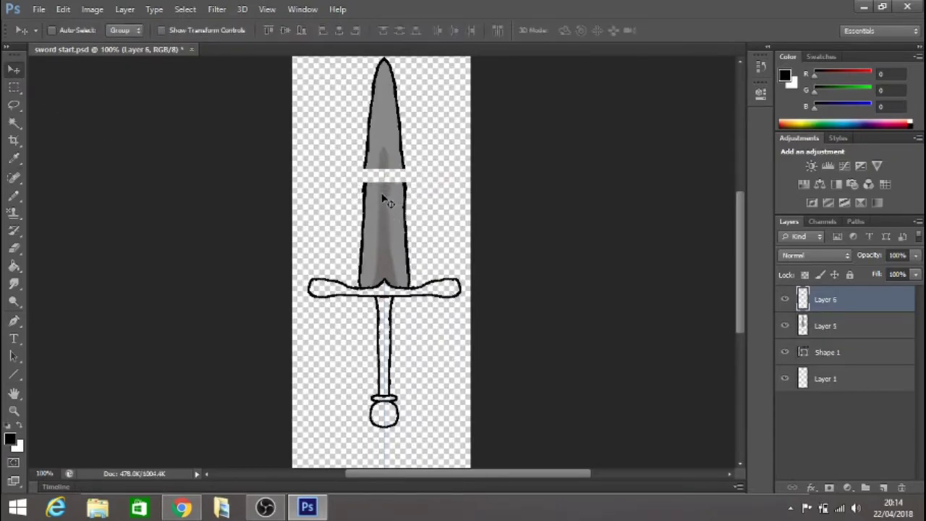
key(Up)
key(Up)
key(Up)
key(Up)
key(Up)
key(Up)
key(Up)
key(Up)
key(Up)
key(Up)
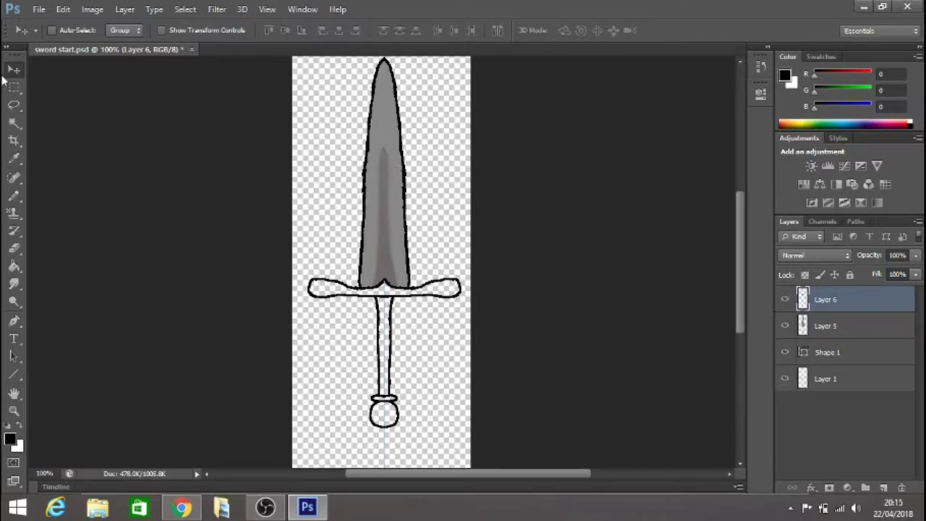
Merge Layer 6, holding the blade strip, with Layer 5.
shift+click(810, 327)
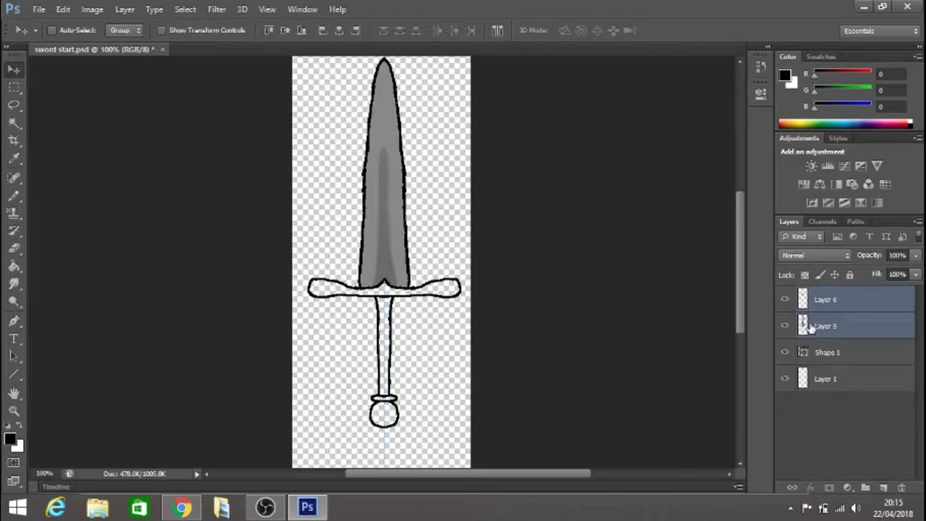
right_click(813, 327)
click(611, 338)
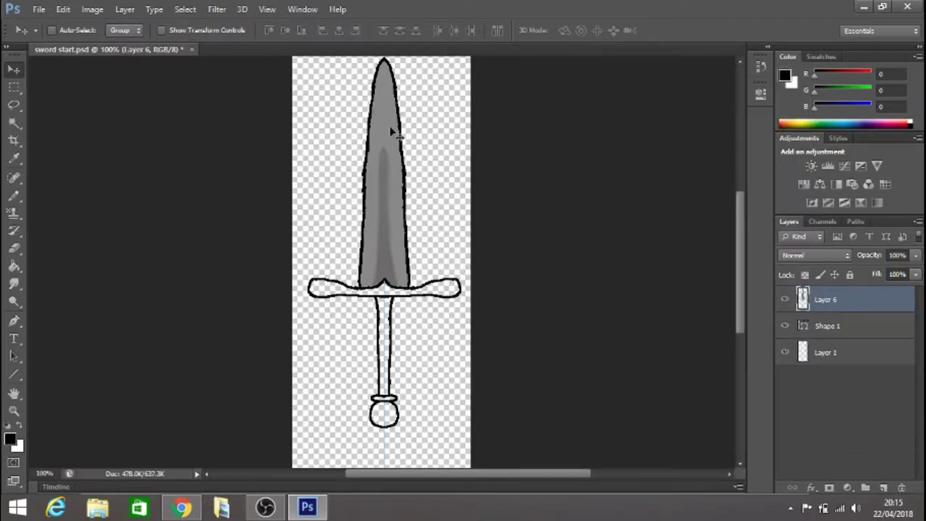
Select the sword from mid-blade to pommel on the merged layer and shift it further down, opening a second gap.
click(18, 87)
drag(298, 189, 481, 427)
click(16, 71)
drag(369, 246, 369, 255)
key(Down)
key(Down)
key(Down)
key(Down)
key(Down)
key(Down)
key(Down)
key(Down)
key(Down)
key(Down)
key(Down)
key(Down)
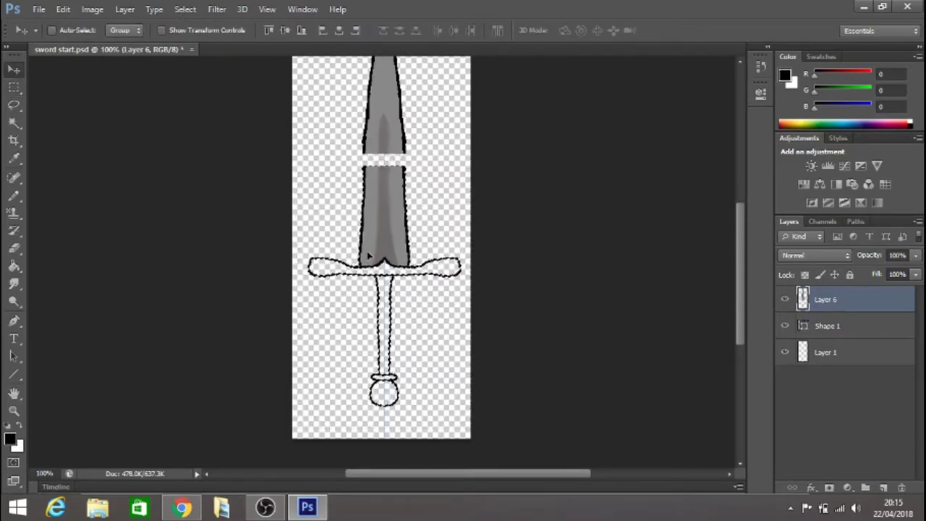
Paste a blade section onto a new layer and nudge it upward to close the second gap in the blade.
click(14, 87)
click(310, 114)
scroll(310, 114, up, 1)
key(ctrl+v)
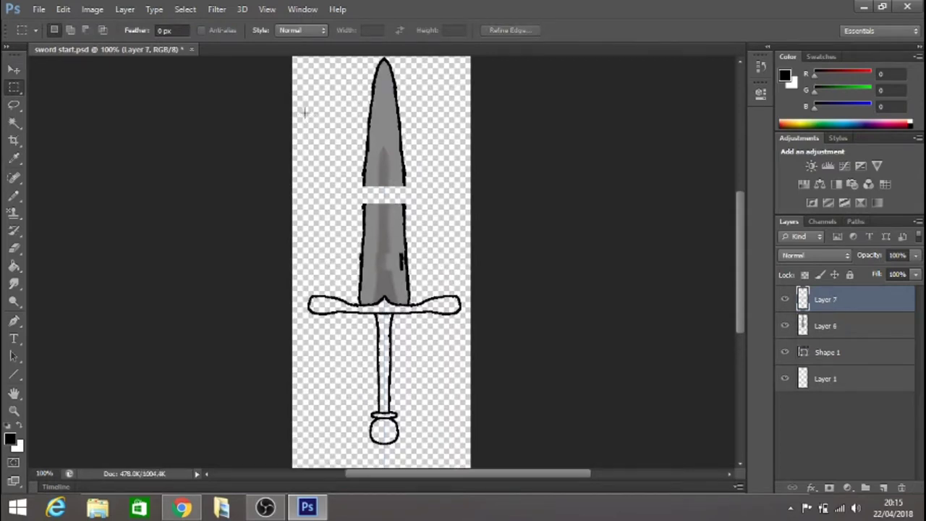
key(v)
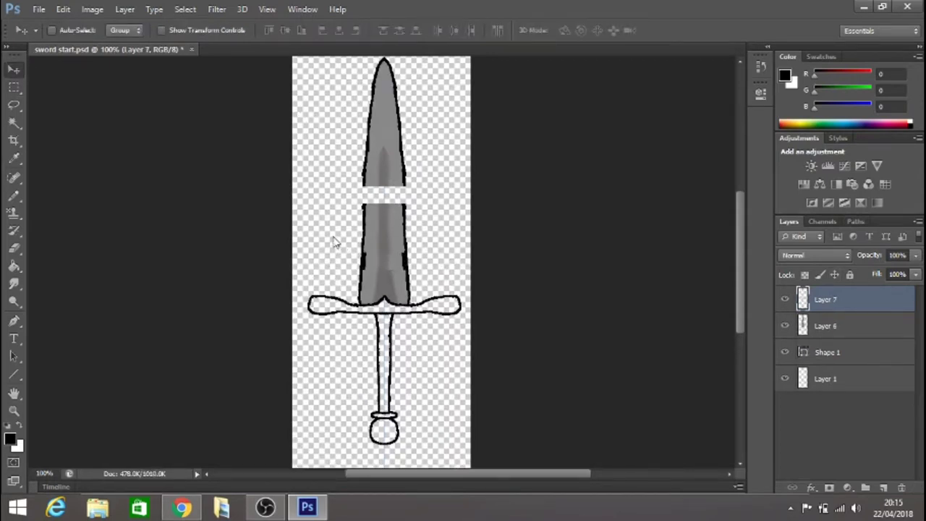
key(Up)
key(Up)
key(Up)
key(Up)
key(Up)
key(Up)
key(Up)
key(Up)
key(Up)
key(Up)
key(Up)
key(Up)
key(Up)
key(Up)
key(Up)
key(Up)
key(Up)
key(Up)
key(Up)
key(Up)
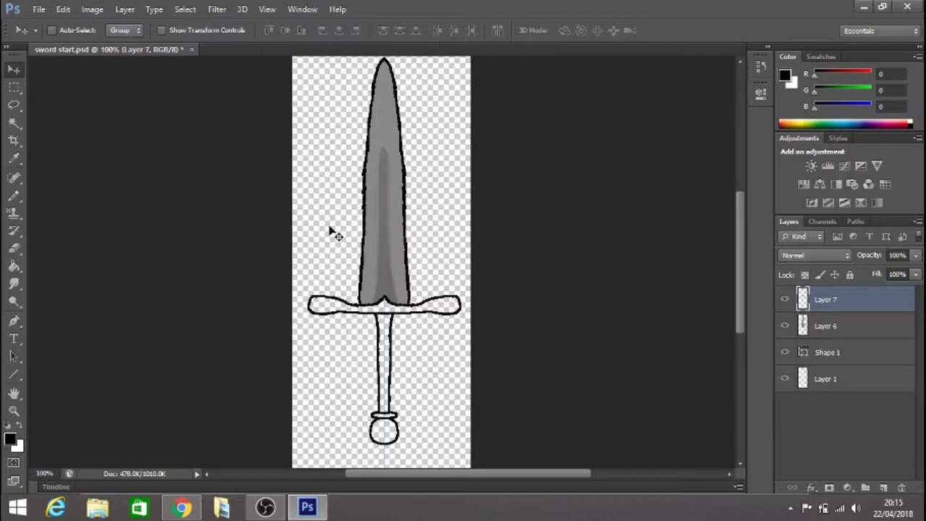
Merge Layer 7 with Layer 6 and smudge the upper end of the blade's dark central shading.
scroll(311, 228, down, 1)
scroll(311, 228, up, 2)
click(14, 410)
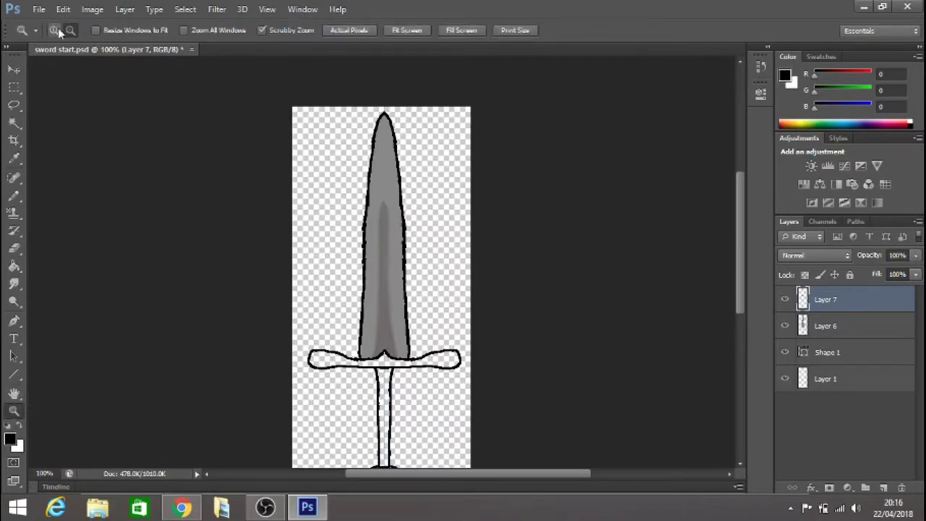
click(14, 284)
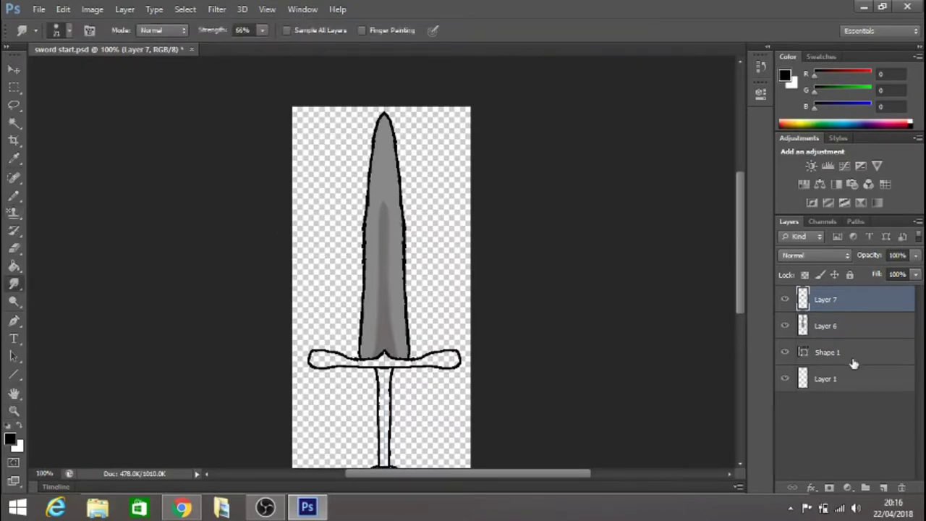
shift+click(834, 326)
right_click(808, 323)
click(567, 402)
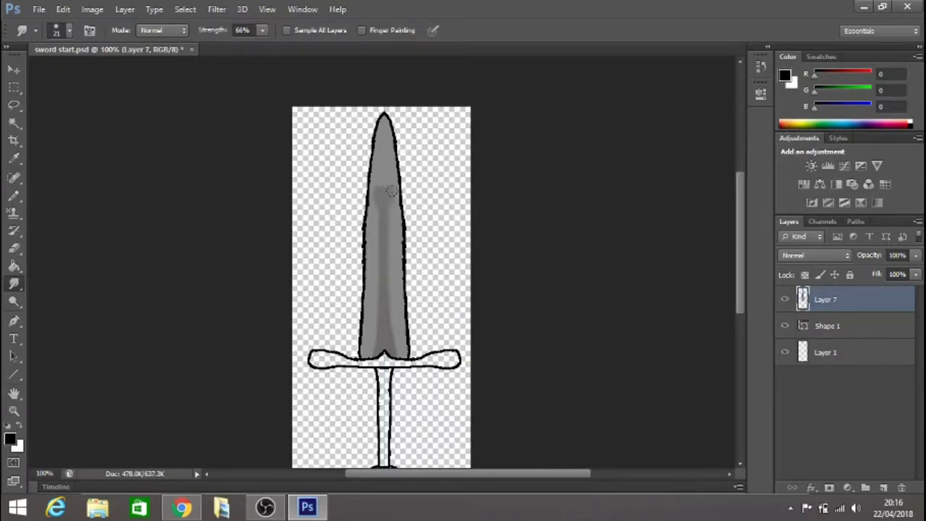
Fill the crossguard with dark grey (RGB 66, 62, 62) using the Paint Bucket.
scroll(376, 225, down, 4)
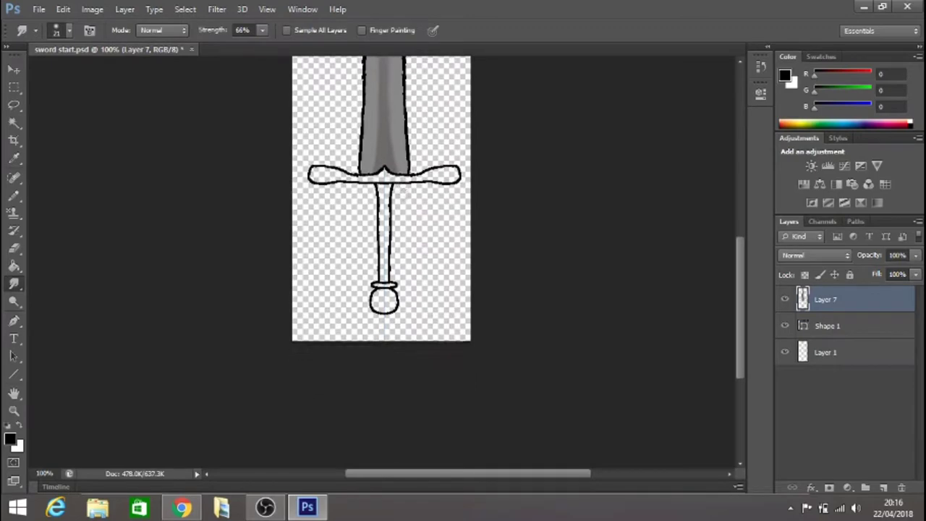
key(z)
click(375, 224)
click(375, 223)
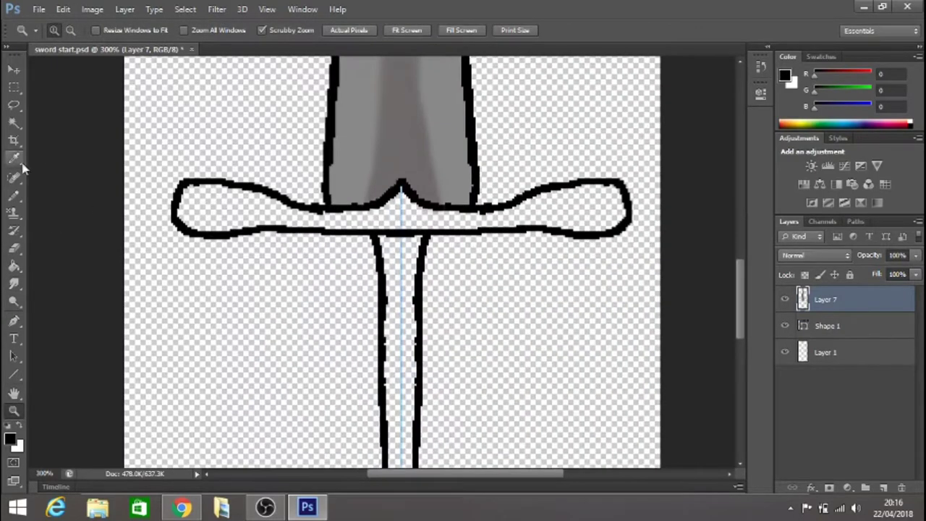
click(14, 266)
click(10, 439)
drag(300, 275, 291, 250)
click(621, 111)
key(g)
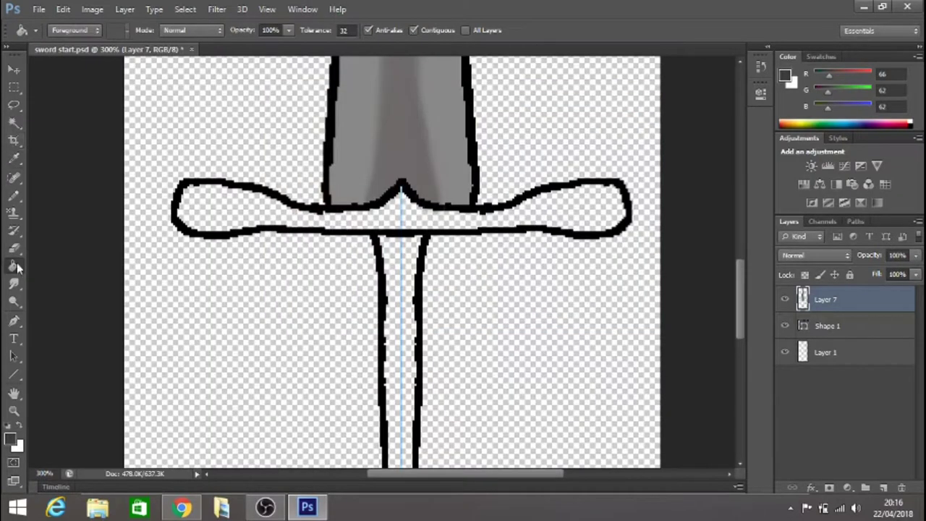
click(247, 215)
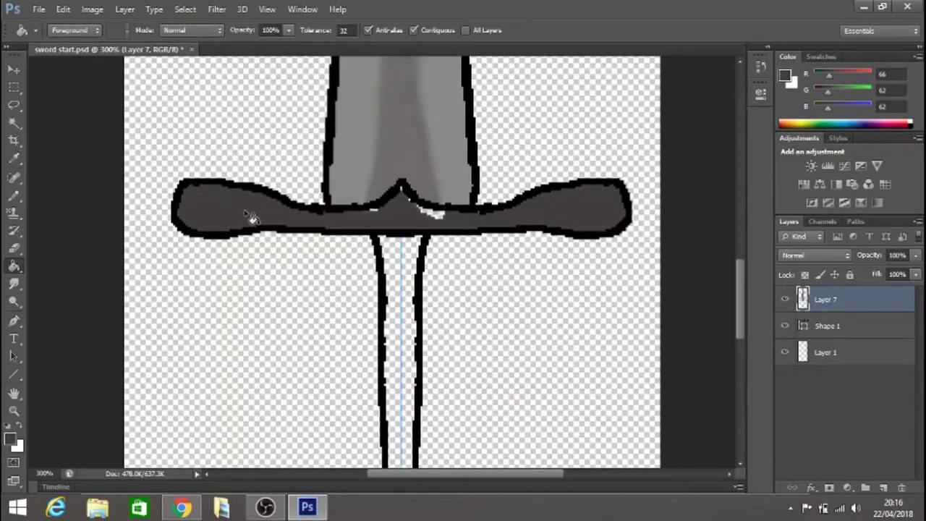
Cover the unfilled gaps along the crossguard's upper edge in the same dark grey with a 1 px pencil.
click(14, 195)
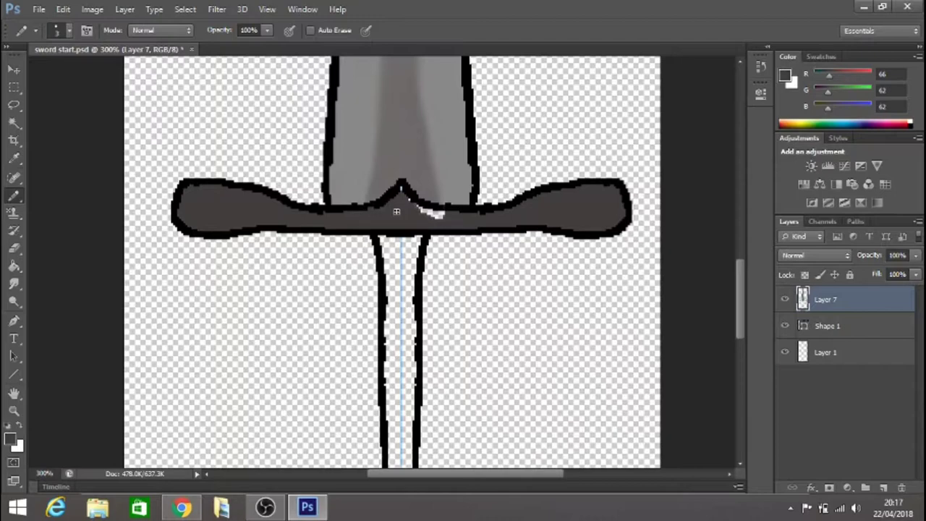
click(63, 33)
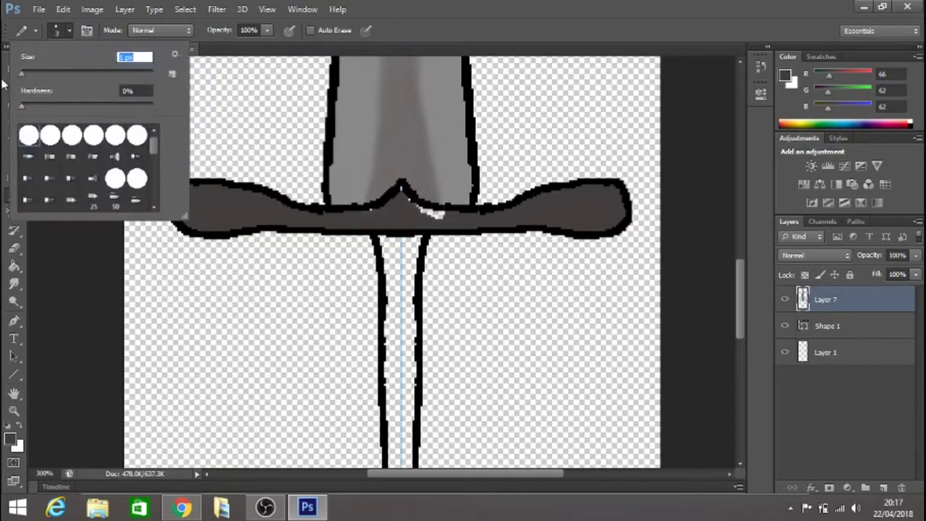
key(z)
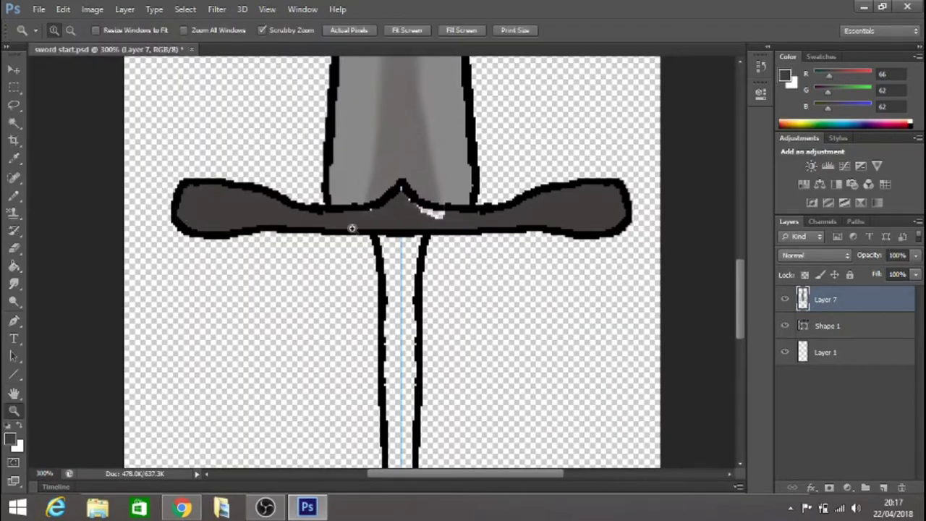
click(367, 223)
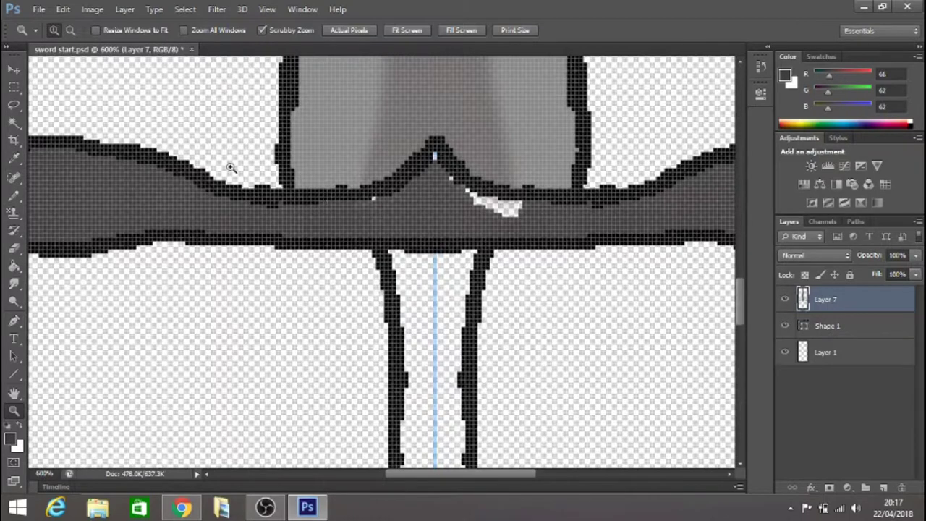
key(b)
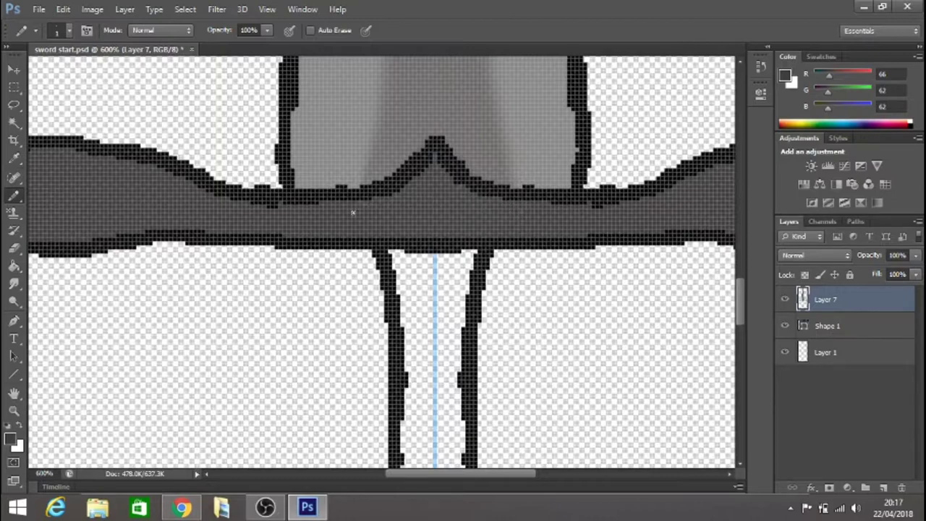
Sample black from the outline and touch up the crossguard's upper outline with the 1 px pencil.
click(14, 411)
click(70, 29)
click(173, 182)
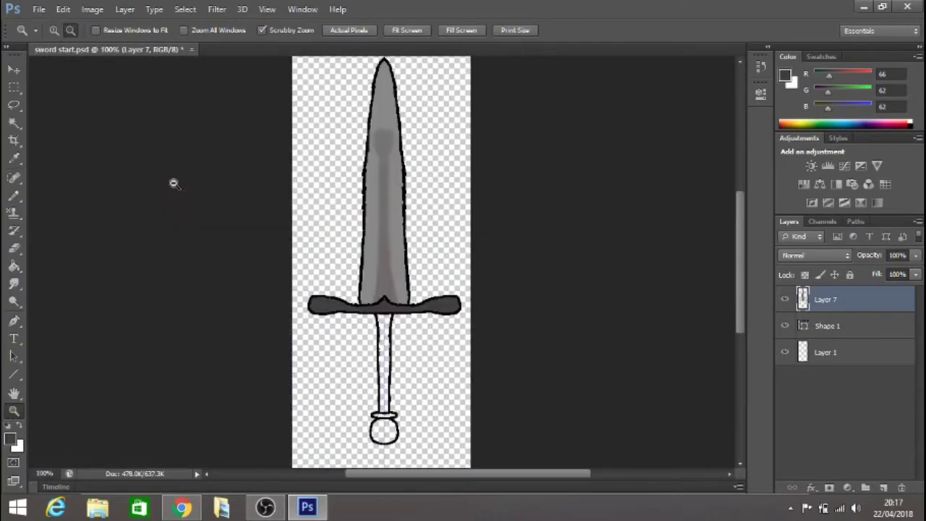
click(54, 31)
click(387, 309)
click(381, 331)
click(380, 331)
click(380, 331)
click(380, 331)
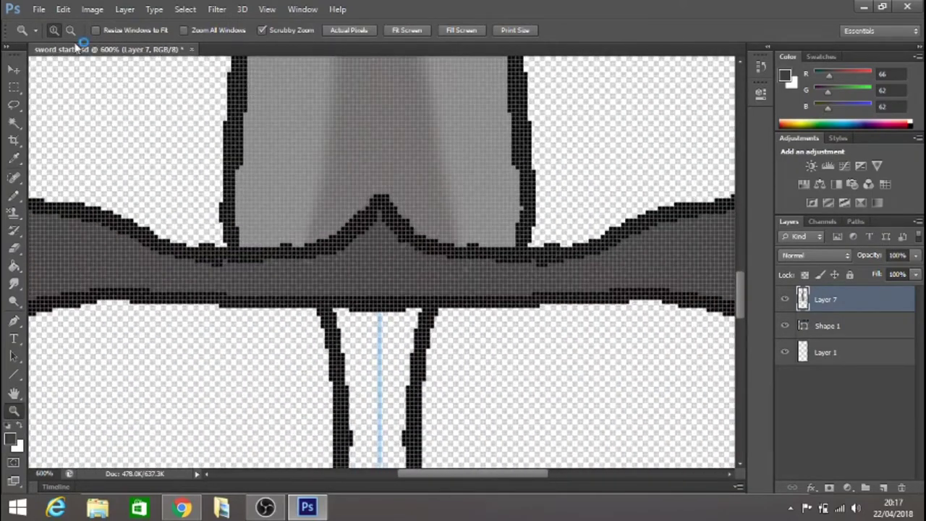
click(70, 31)
click(52, 179)
click(14, 195)
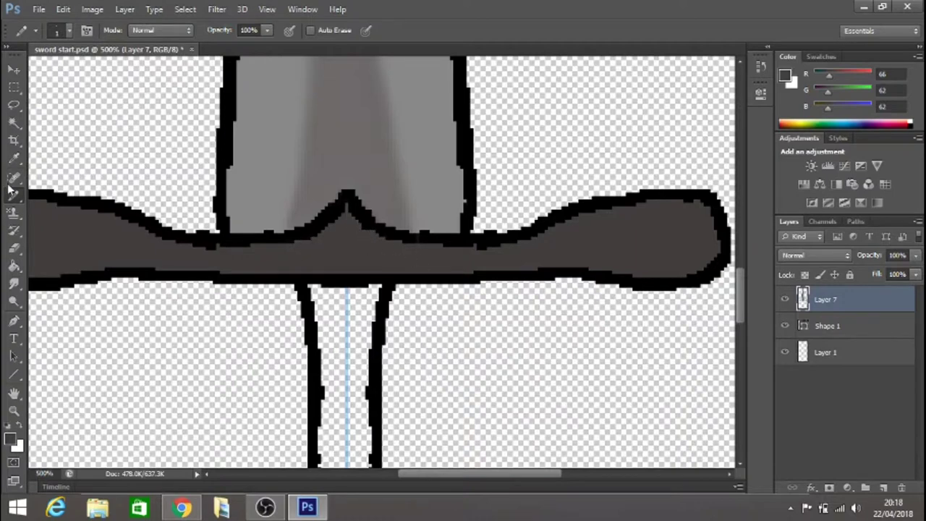
click(14, 158)
click(99, 213)
key(b)
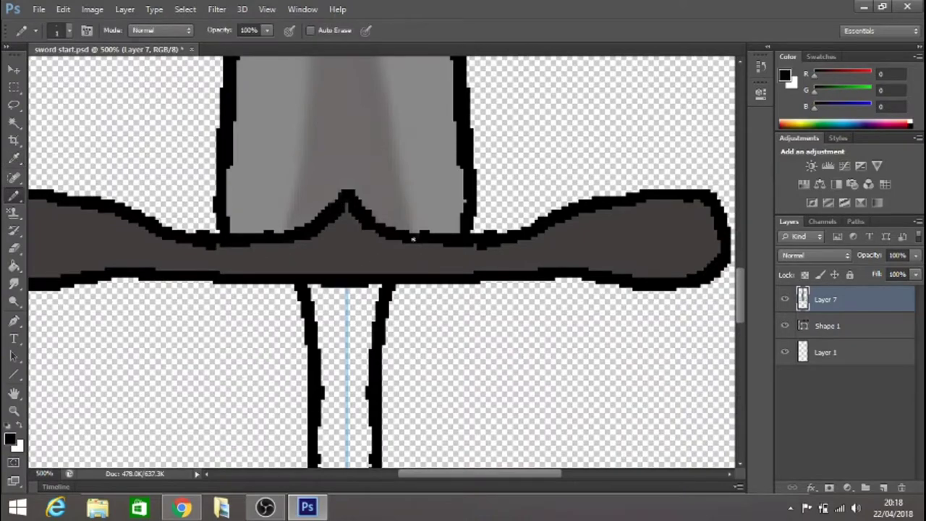
Sample the crossguard's dark grey and fill the pommel and the collar above it.
click(13, 159)
click(58, 243)
click(14, 266)
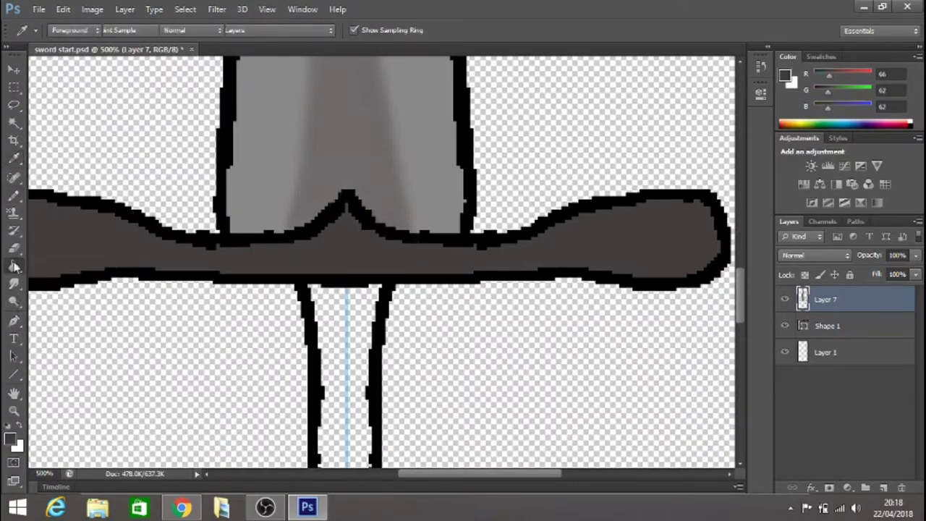
drag(744, 286, 743, 362)
click(345, 318)
click(339, 253)
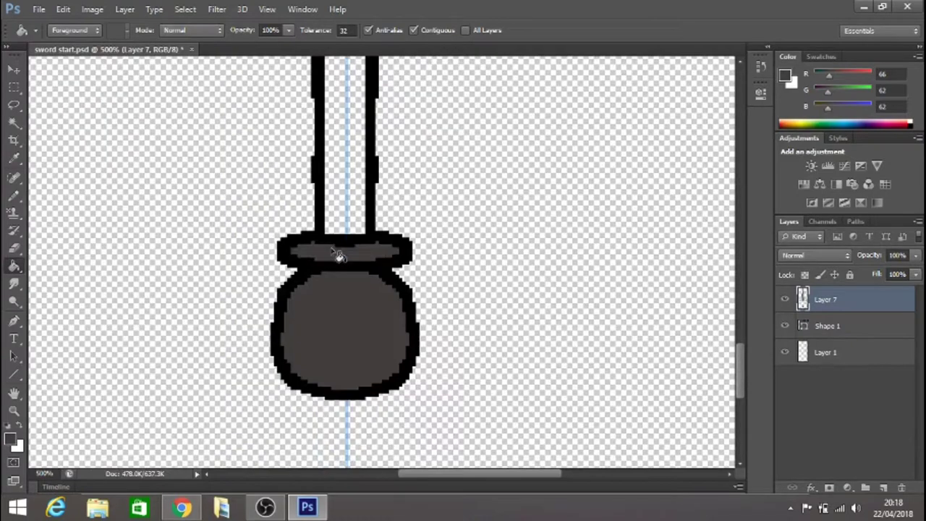
Draw an ellipse about 17 by 18 px in darker grey #2f2e2e and move it to the pommel's centre.
click(786, 76)
click(285, 262)
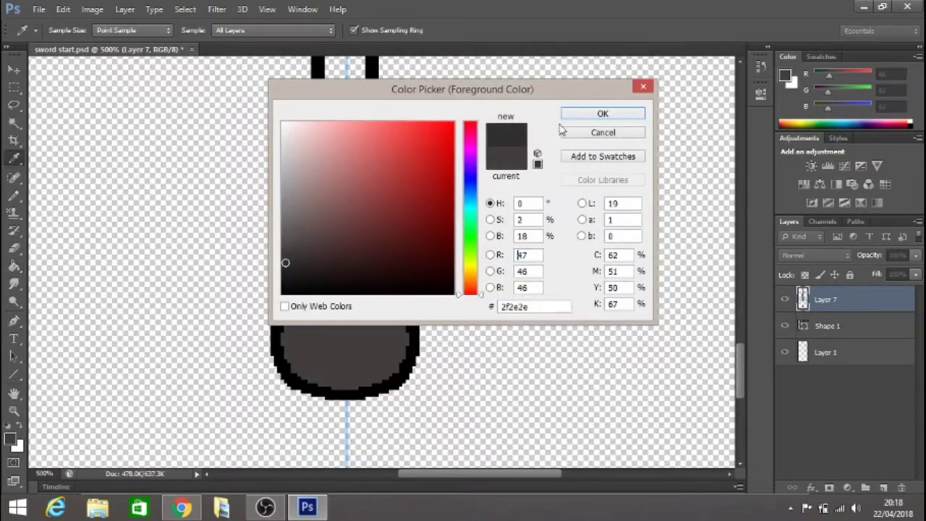
key(Return)
click(14, 374)
click(64, 397)
mouse_move(470, 312)
mouse_down()
mouse_move(490, 358)
mouse_move(523, 371)
mouse_up()
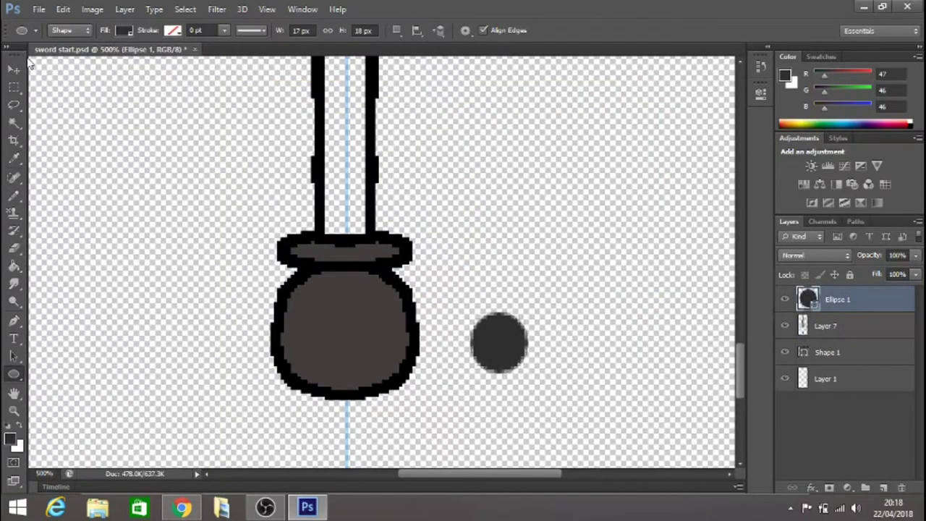
click(14, 69)
drag(525, 364, 373, 350)
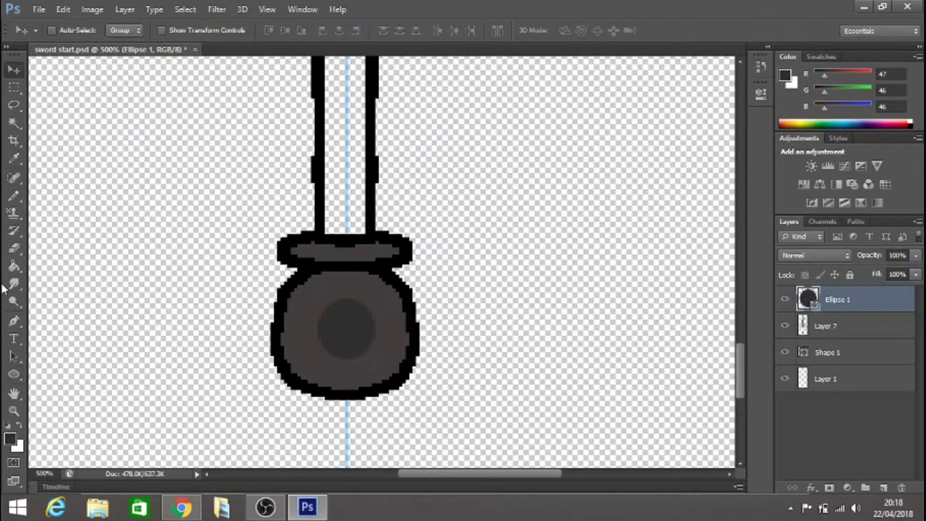
Merge the rasterized ellipse with Layer 7 and smudge its edges into the pommel.
click(14, 283)
click(326, 298)
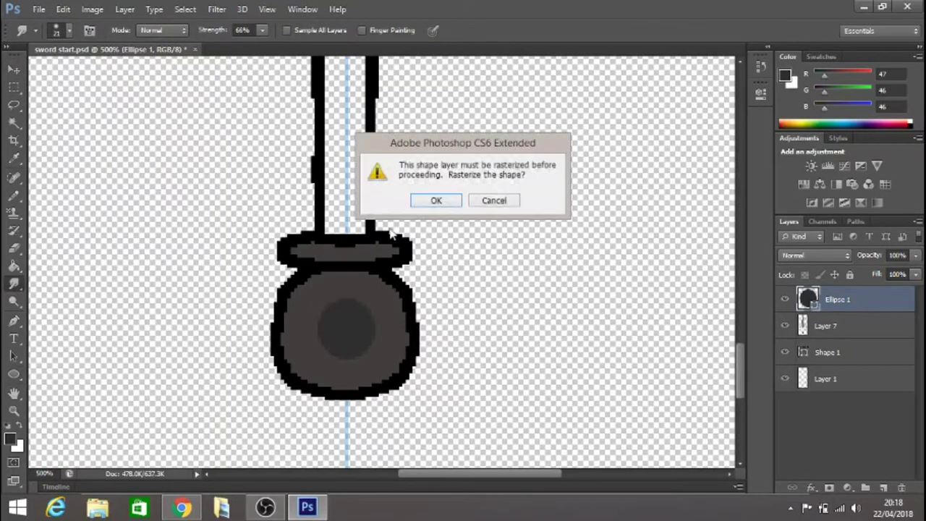
key(Return)
shift+click(823, 326)
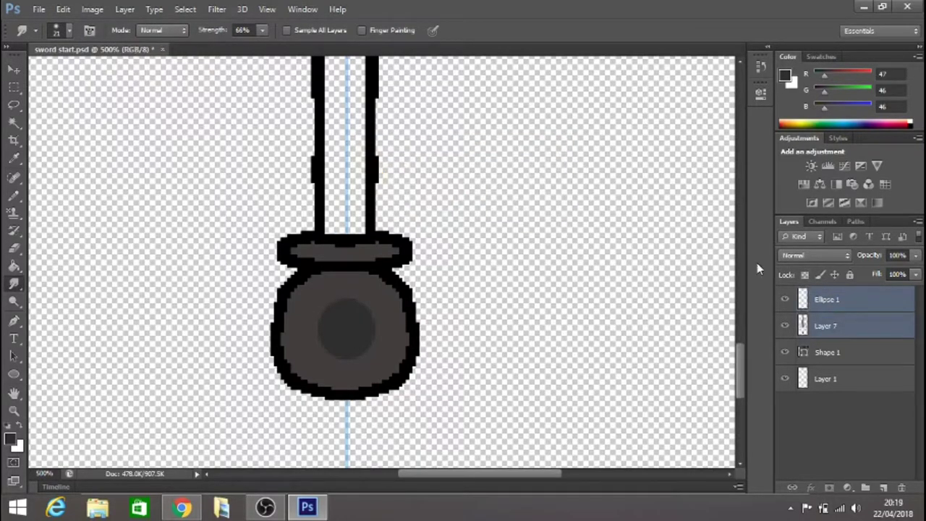
right_click(826, 318)
click(583, 345)
mouse_move(323, 322)
mouse_down()
mouse_move(376, 321)
mouse_move(370, 343)
mouse_move(335, 360)
mouse_move(321, 338)
mouse_move(328, 316)
mouse_move(345, 302)
mouse_move(372, 318)
mouse_up()
mouse_move(350, 352)
mouse_down()
mouse_move(319, 357)
mouse_move(307, 335)
mouse_move(306, 313)
mouse_move(335, 295)
mouse_move(361, 309)
mouse_move(371, 341)
mouse_move(340, 345)
mouse_move(330, 316)
mouse_move(353, 329)
mouse_move(333, 315)
mouse_up()
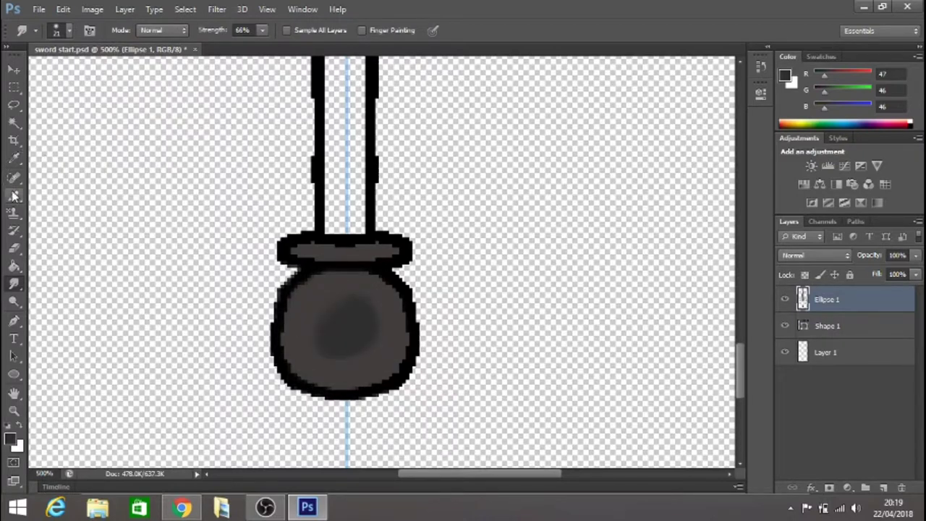
Fill the grip with brown #612809.
click(14, 410)
click(69, 31)
click(103, 140)
click(104, 140)
click(103, 140)
click(103, 140)
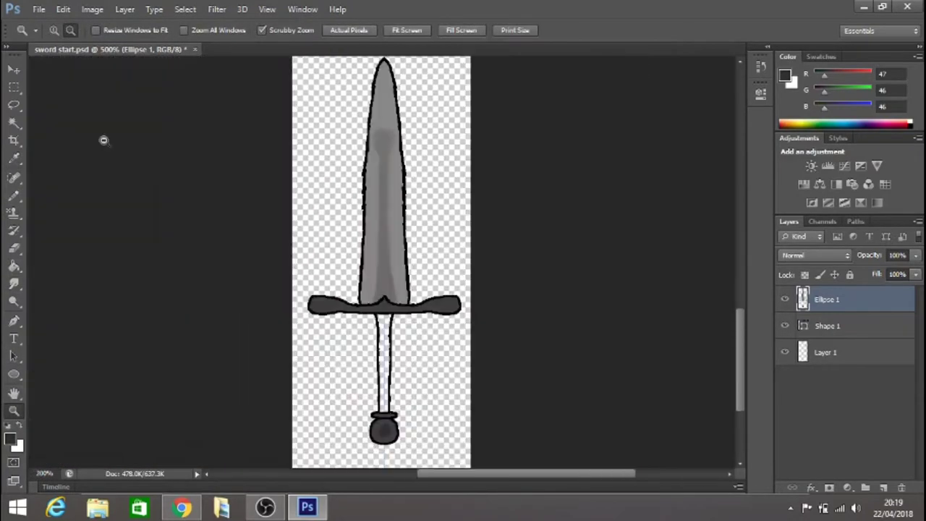
click(104, 140)
click(433, 339)
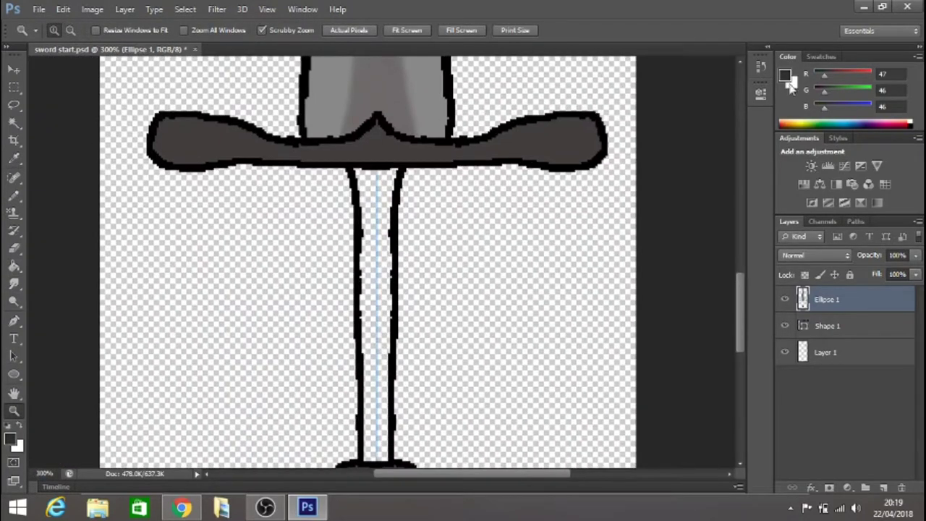
click(786, 122)
click(784, 75)
click(471, 282)
drag(438, 192, 438, 228)
click(472, 284)
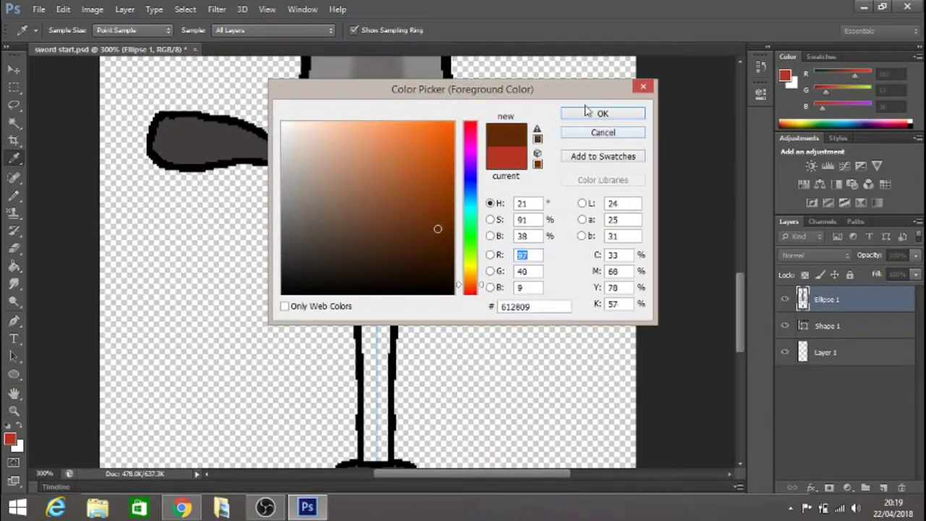
click(580, 116)
click(13, 266)
click(378, 221)
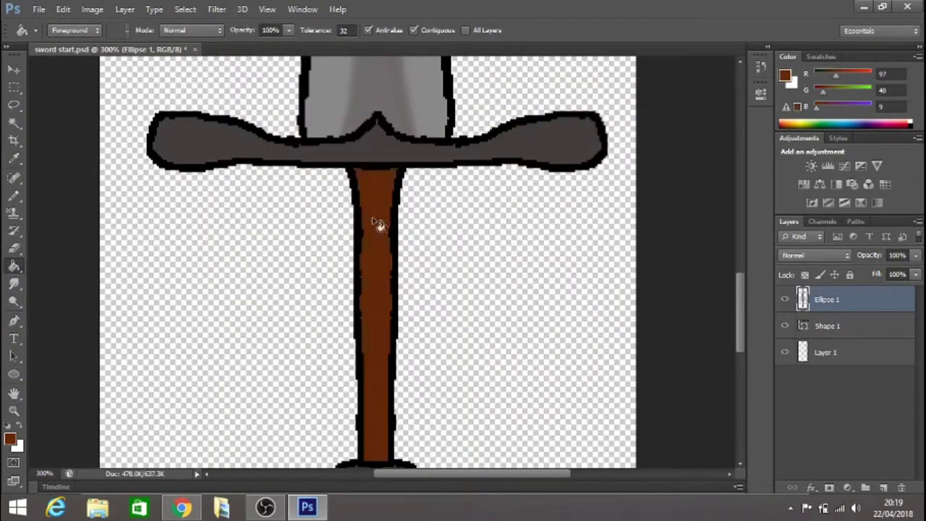
Draw diagonal wrap lines down the whole grip in darker brown (RGB 76, 32, 8) with a 2 px pencil.
click(784, 75)
click(434, 242)
click(607, 115)
key(z)
click(384, 203)
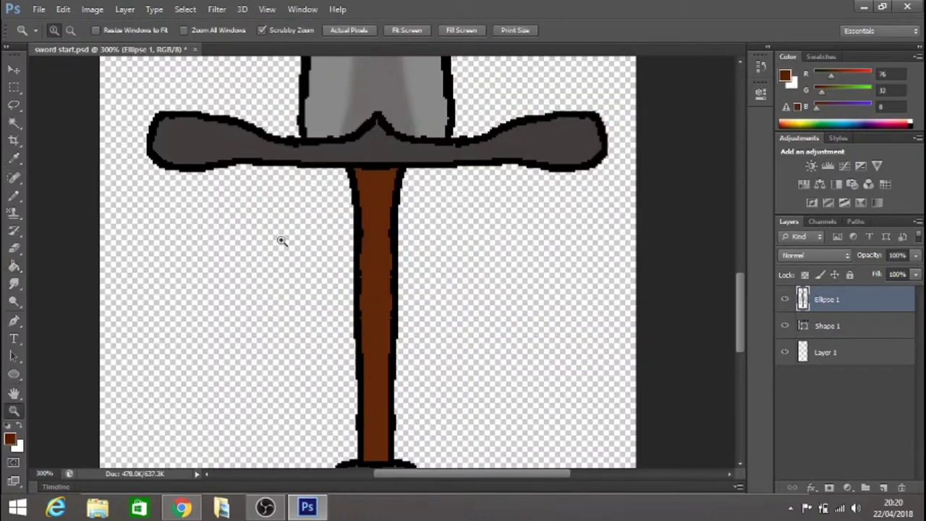
click(383, 202)
key(b)
click(69, 31)
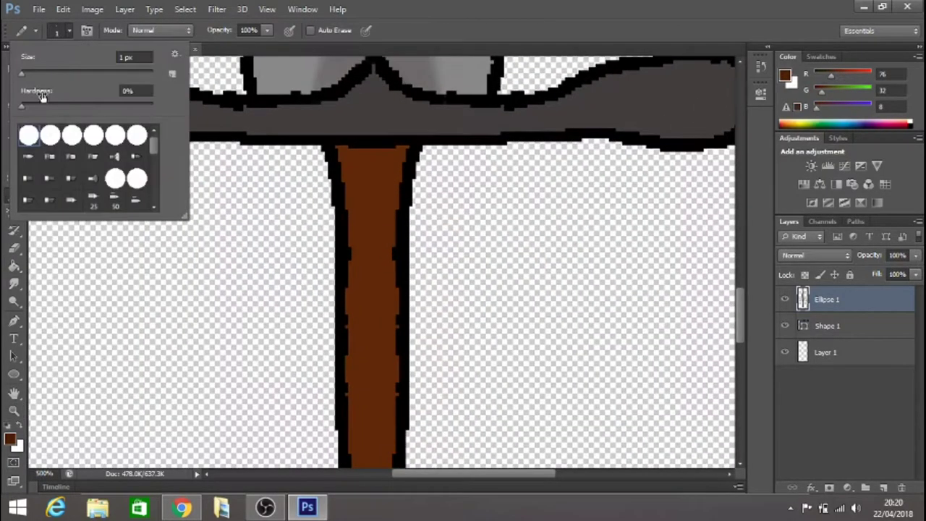
click(121, 57)
key(BackSpace)
text(2)
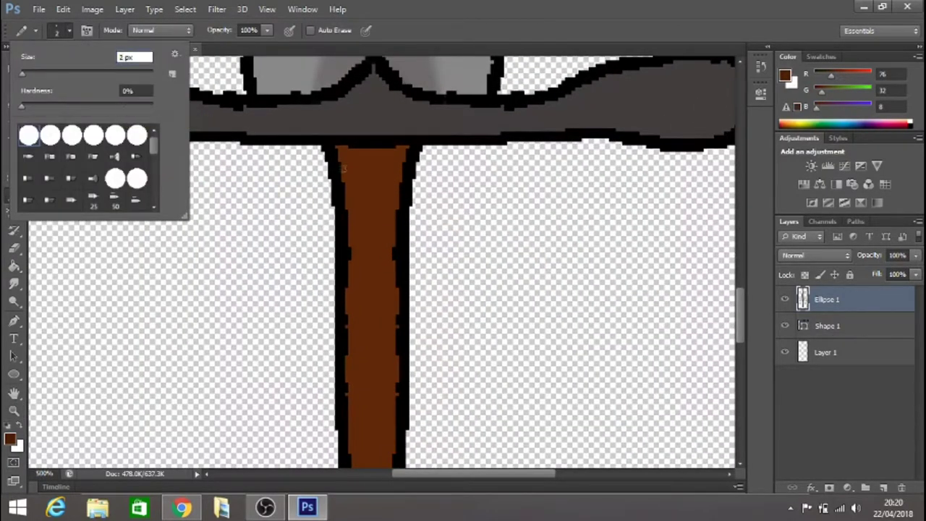
click(347, 162)
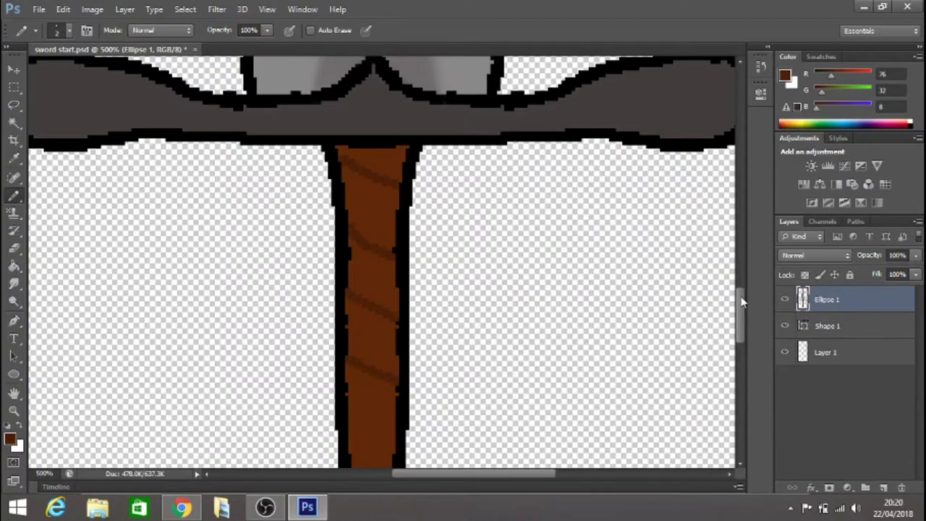
scroll(743, 302, down, 3)
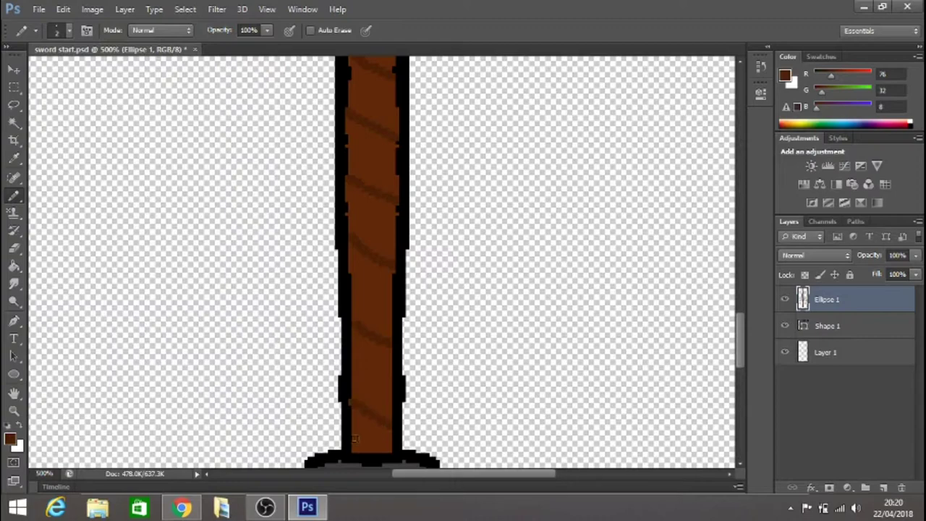
click(14, 411)
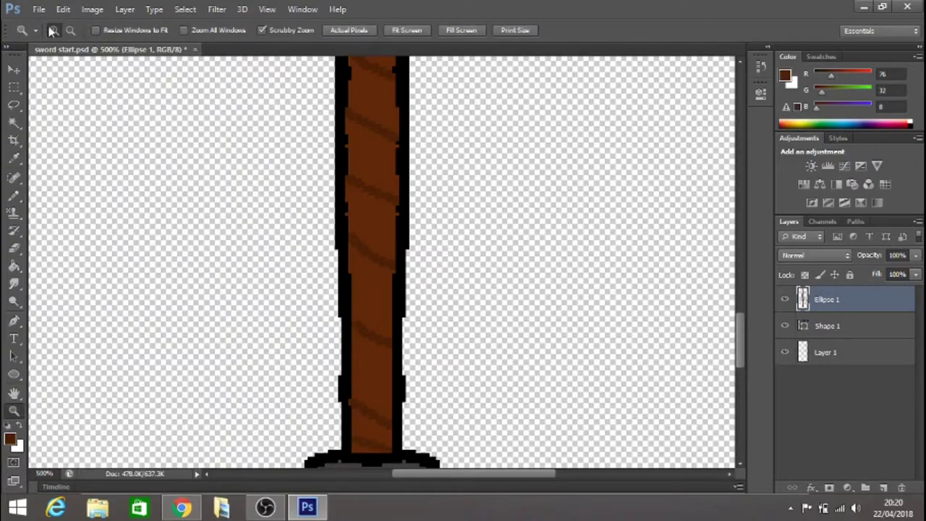
click(70, 31)
click(137, 139)
click(55, 30)
click(381, 336)
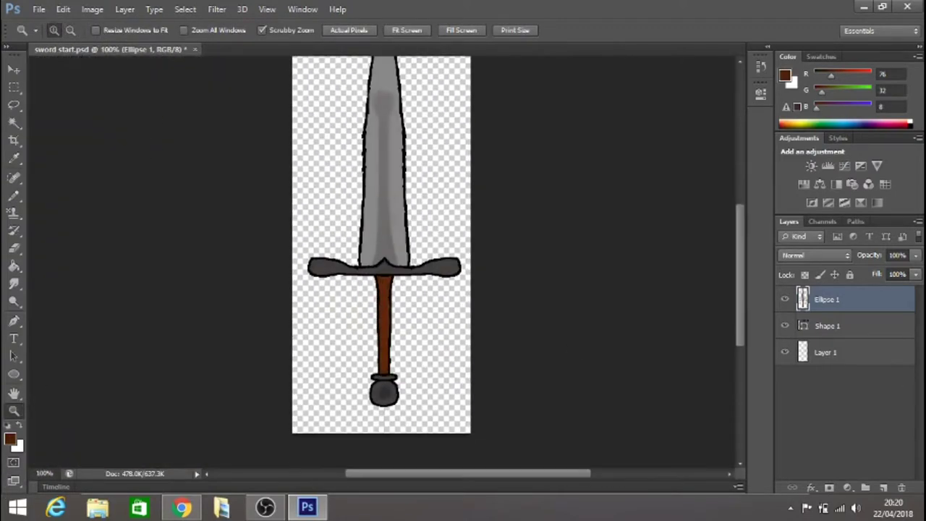
Delete the Shape 1 layer and fill Layer 1 with white as the background.
click(831, 334)
key(Delete)
key(g)
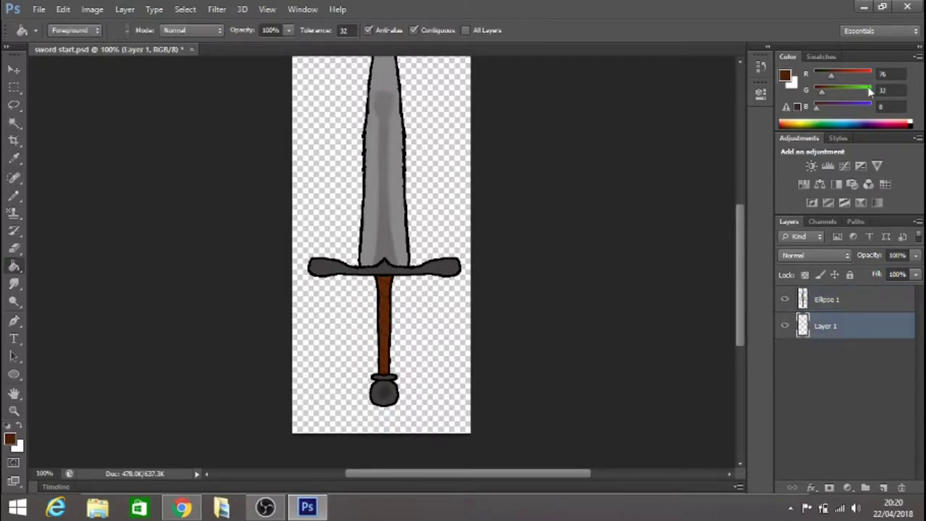
click(20, 432)
click(300, 373)
scroll(286, 354, up, 2)
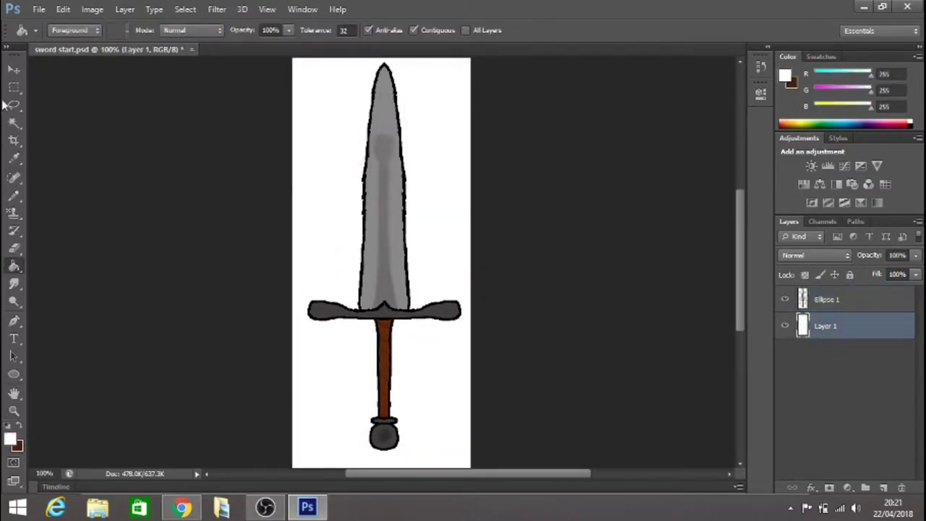
Extend the canvas well beyond its upper-left corner with the Crop tool and fill the added area of Layer 1 with white.
click(14, 409)
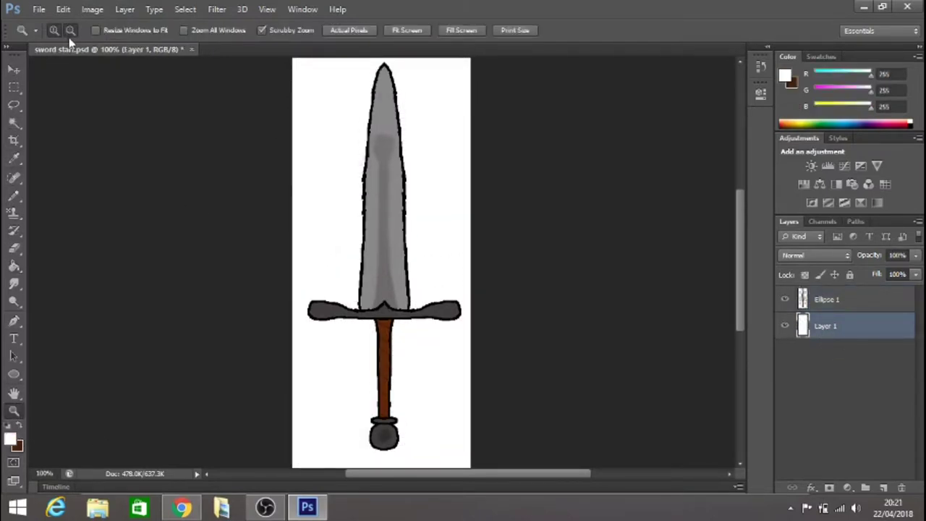
click(13, 139)
drag(338, 158, 214, 113)
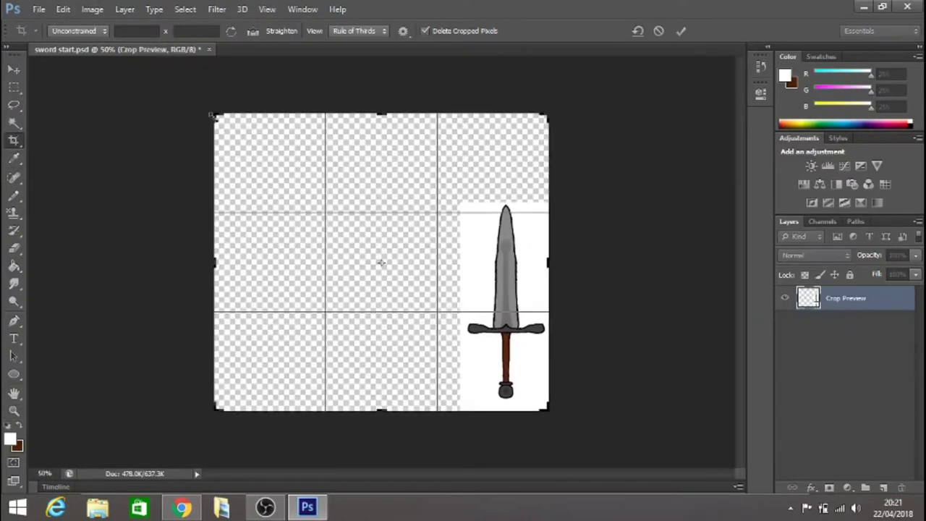
click(681, 31)
click(13, 265)
click(268, 225)
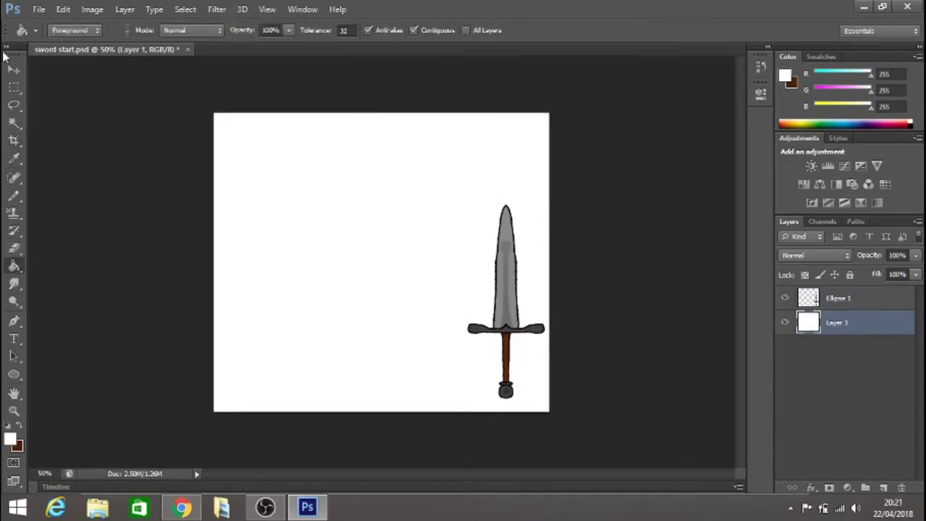
Select the sword on the Ellipse 1 layer and move it up and to the left, away from the canvas edge.
key(m)
click(839, 297)
drag(434, 180, 562, 410)
key(v)
drag(480, 240, 422, 161)
Rotate the sword 90° clockwise and then 180° so that its blade points left.
click(63, 9)
mouse_move(130, 262)
click(312, 377)
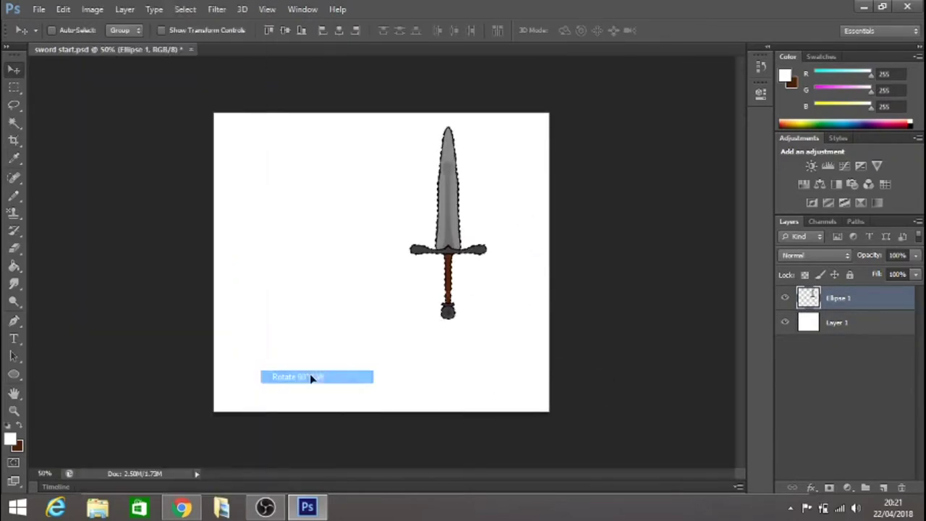
click(62, 9)
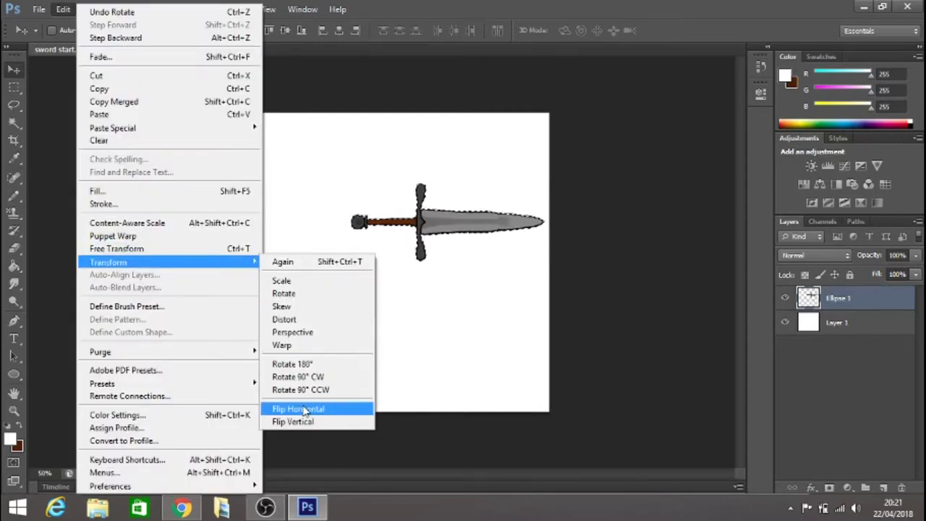
click(293, 364)
Duplicate the sword onto its own layer with one sword above the other, and add an empty layer on top.
drag(476, 225, 437, 257)
key(ctrl+j)
key(z)
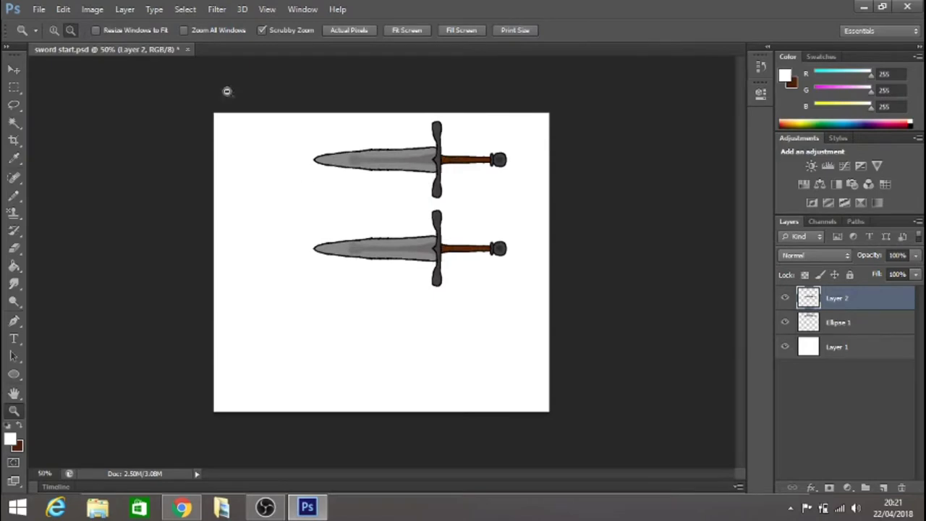
click(415, 255)
click(416, 255)
click(415, 255)
click(917, 221)
click(780, 173)
click(578, 160)
Select the lower sword's black outline on Layer 2 with the Magic Wand and make Layer 3 active.
click(792, 327)
click(787, 323)
click(13, 121)
click(134, 203)
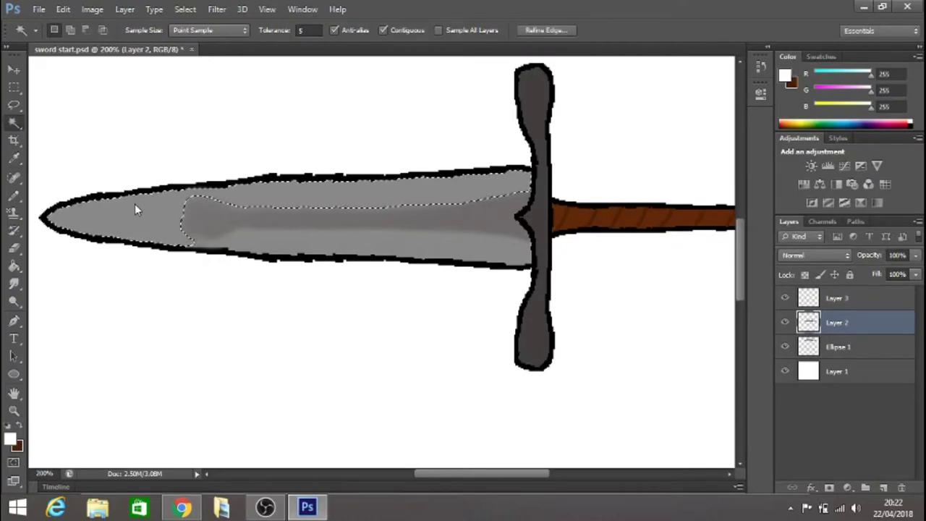
click(430, 124)
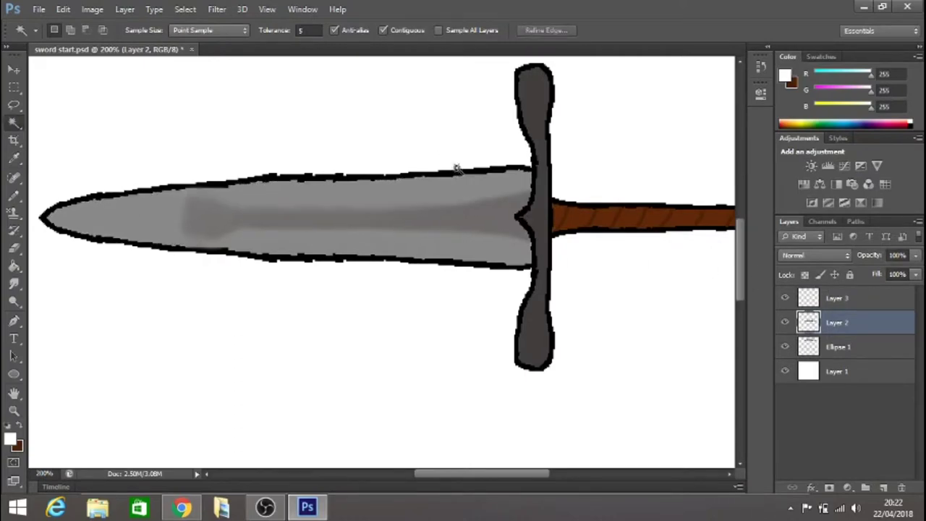
click(807, 299)
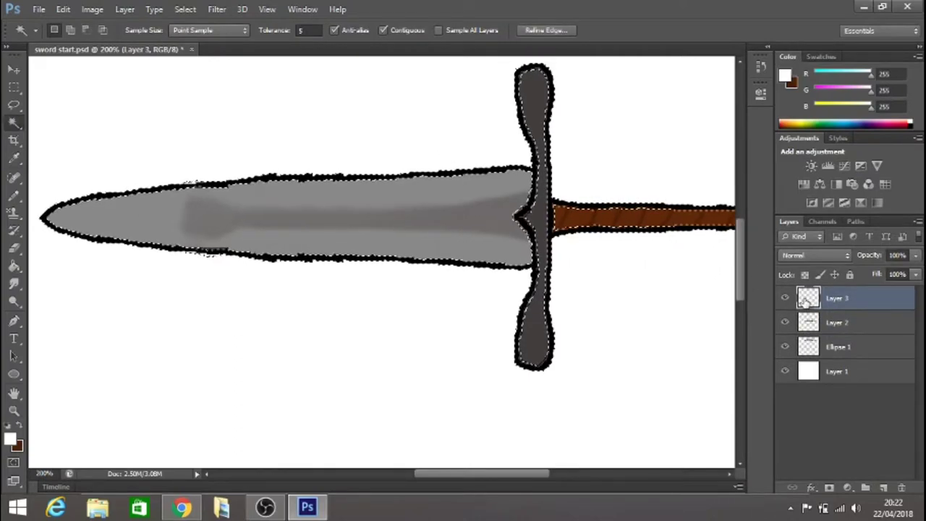
Trace the lower sword's blade outline on Layer 3 in black with a 3 px pencil.
click(14, 195)
click(57, 30)
drag(118, 57, 142, 91)
text(3)
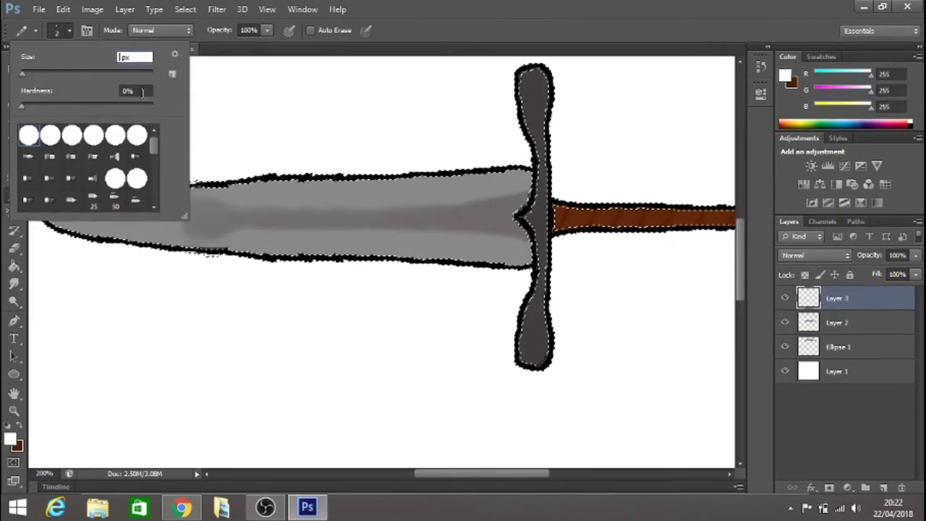
key(Return)
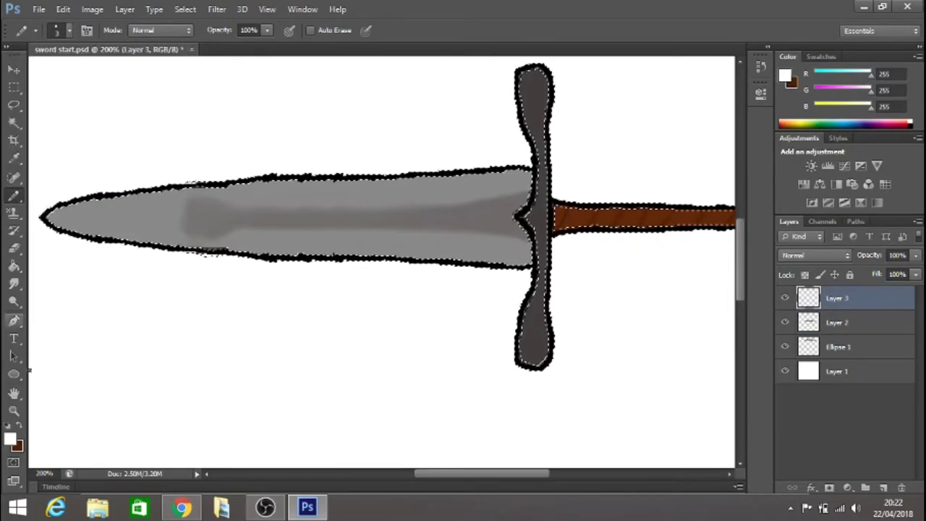
click(10, 426)
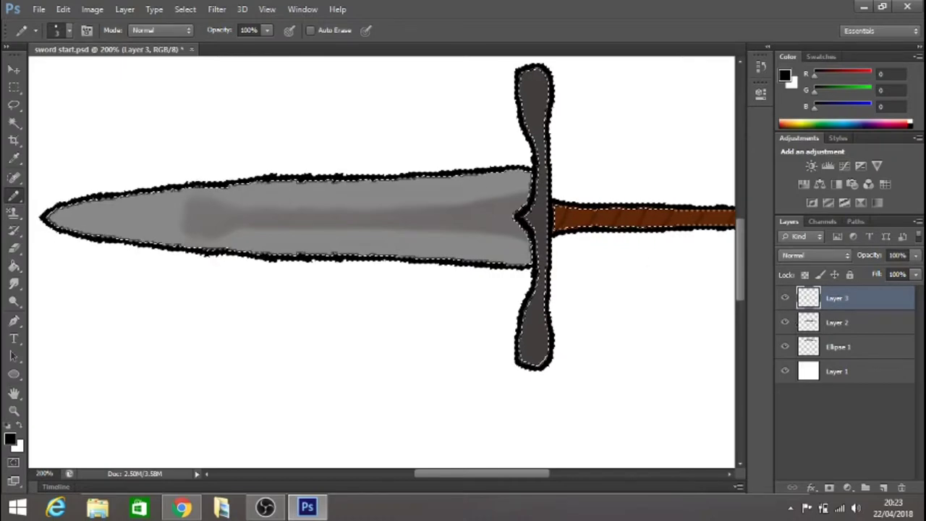
Hide Layer 2 and fill the remaining gaps in the traced blade outline with the pencil.
key(v)
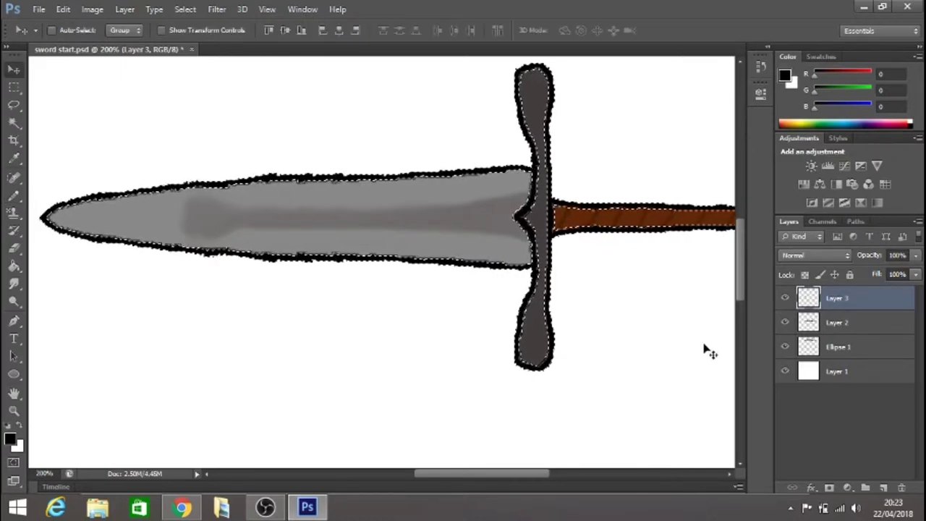
click(784, 322)
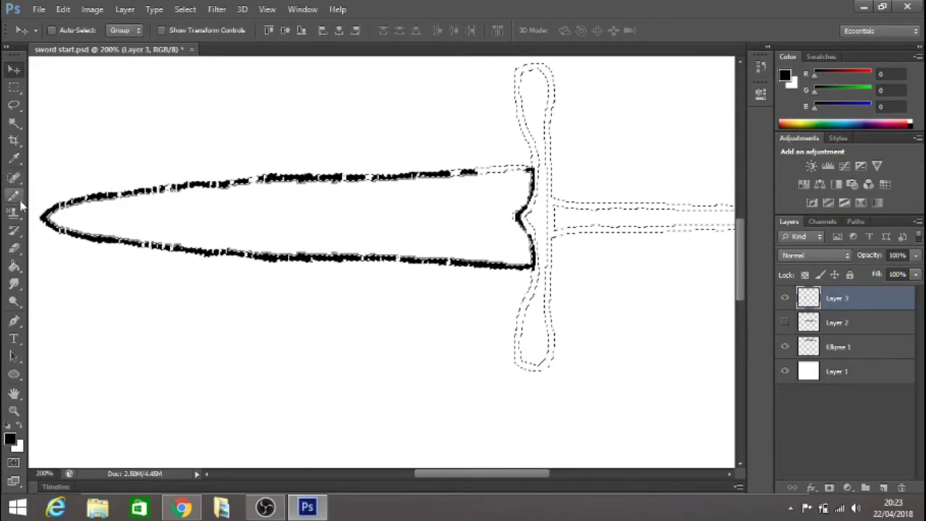
key(b)
drag(206, 249, 230, 252)
mouse_move(449, 261)
mouse_down()
mouse_move(466, 264)
mouse_move(411, 258)
mouse_up()
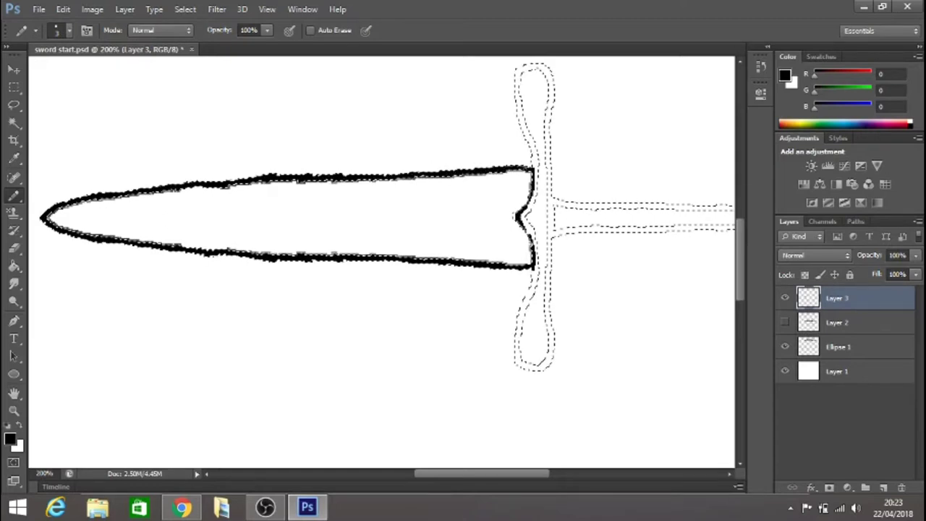
Clear the selection, delete the duplicate sword's Layer 2 and make Layer 3 active.
click(839, 322)
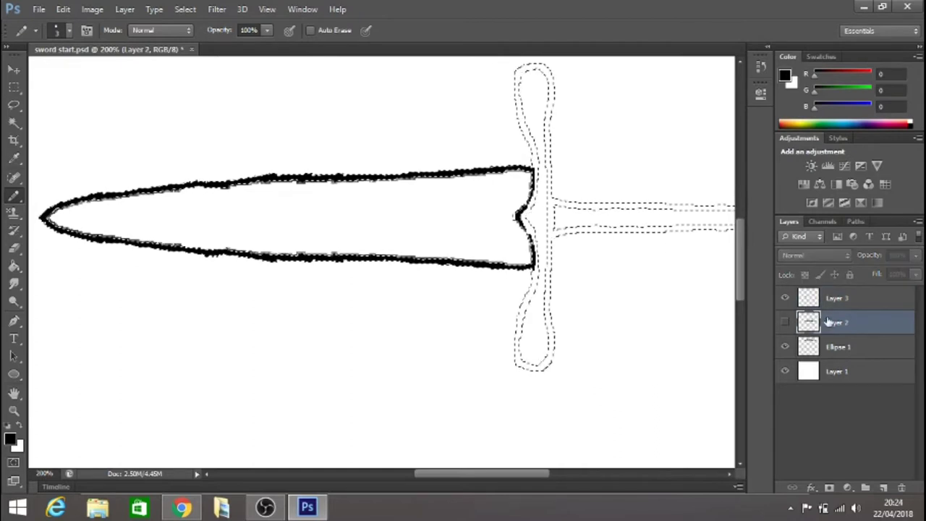
key(w)
key(ctrl+d)
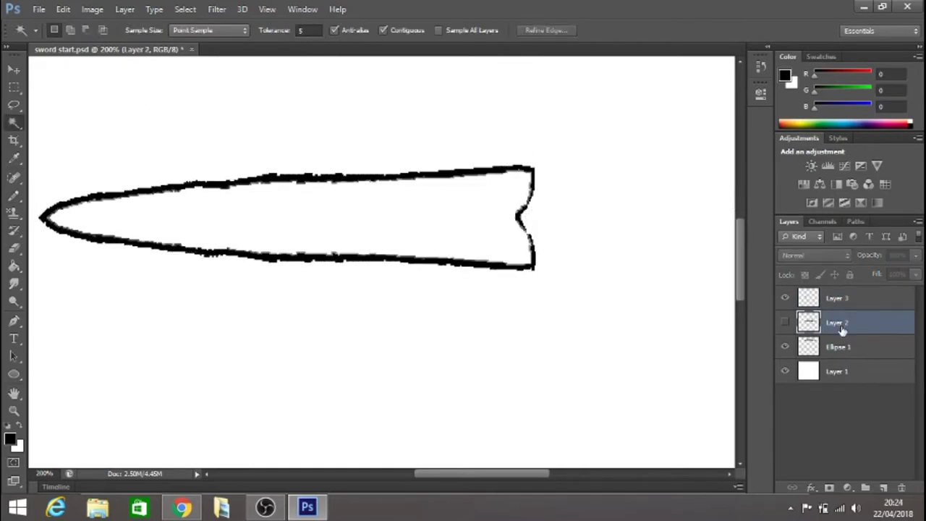
key(Delete)
click(799, 307)
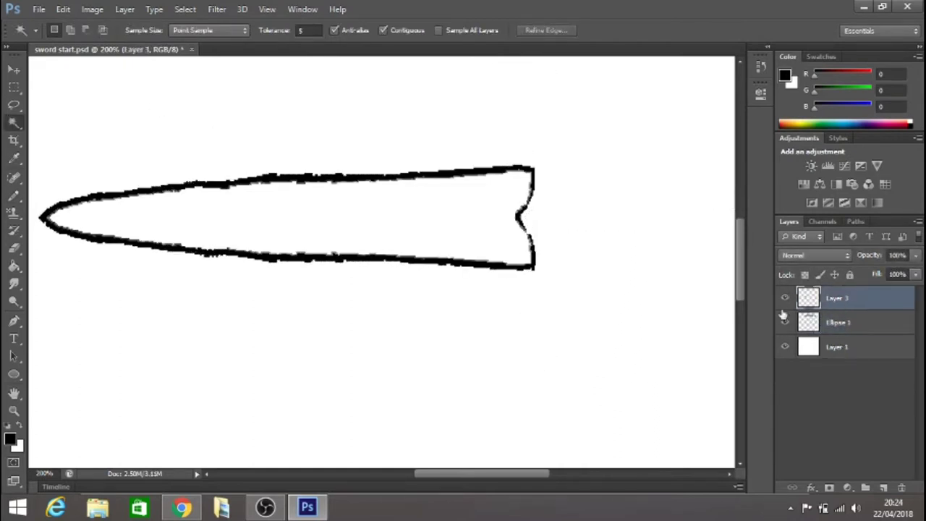
Sample the brown of the upper sword's grip (RGB 97, 40, 9) as the foreground colour.
click(16, 266)
click(14, 196)
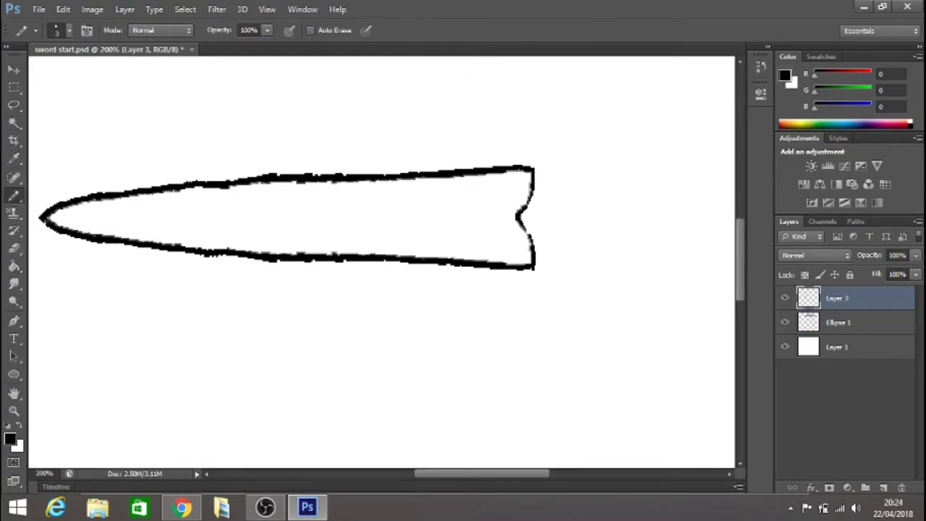
click(15, 266)
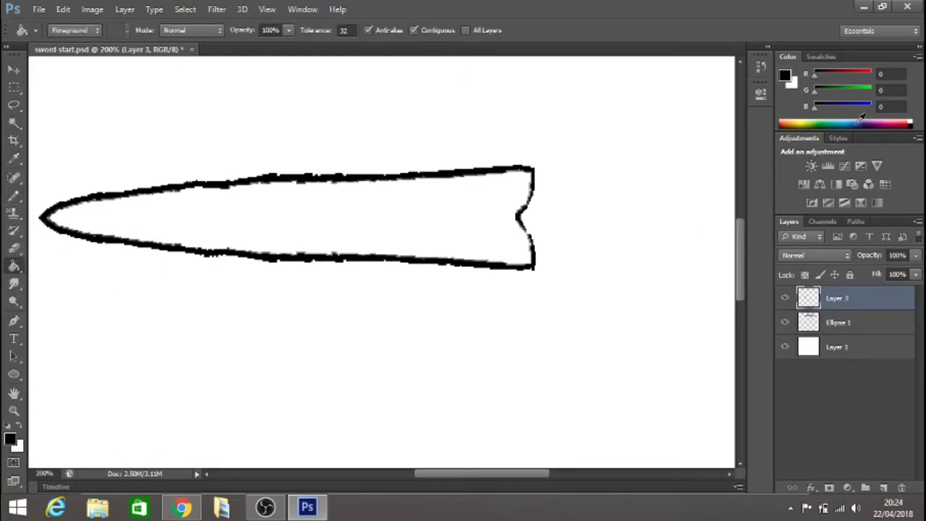
drag(735, 236, 733, 167)
key(i)
click(581, 194)
scroll(580, 194, down, 2)
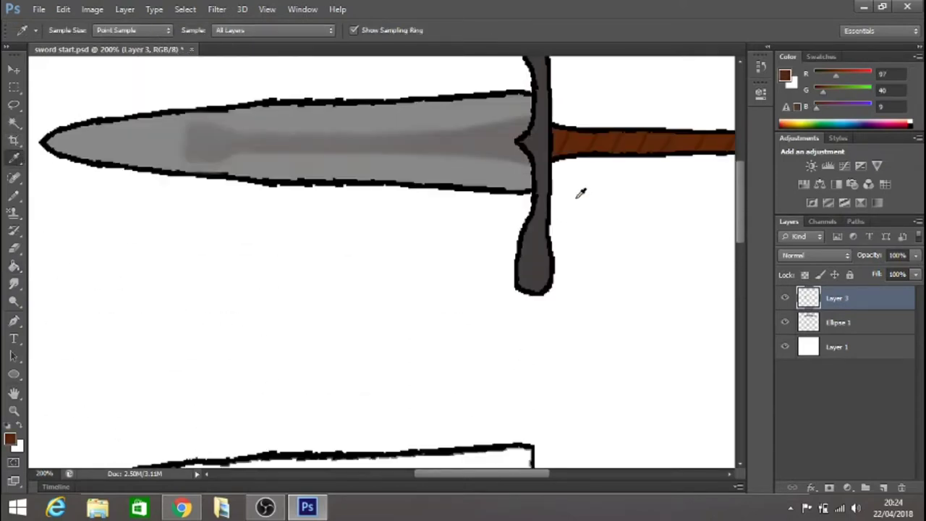
scroll(581, 194, down, 5)
key(m)
drag(36, 210, 270, 379)
click(89, 212)
drag(50, 187, 398, 423)
click(397, 422)
drag(30, 186, 415, 389)
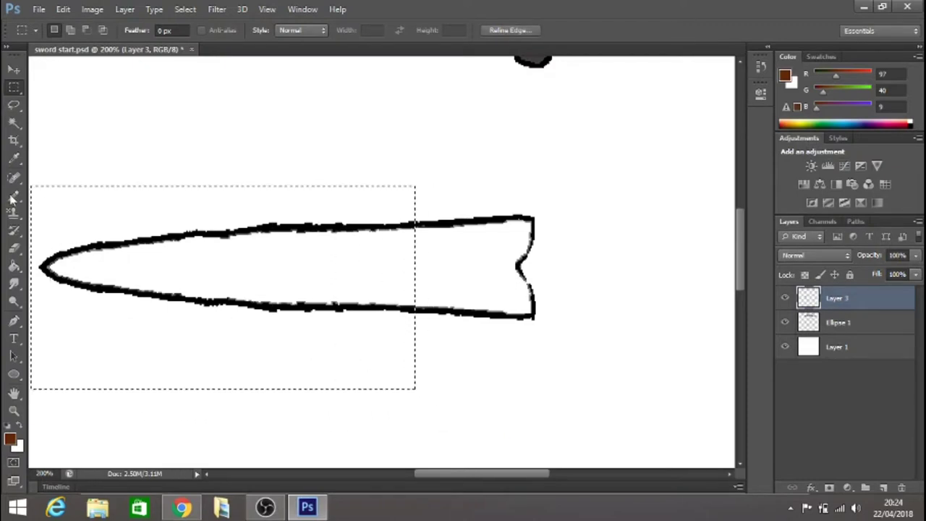
click(14, 265)
click(14, 87)
key(ctrl+d)
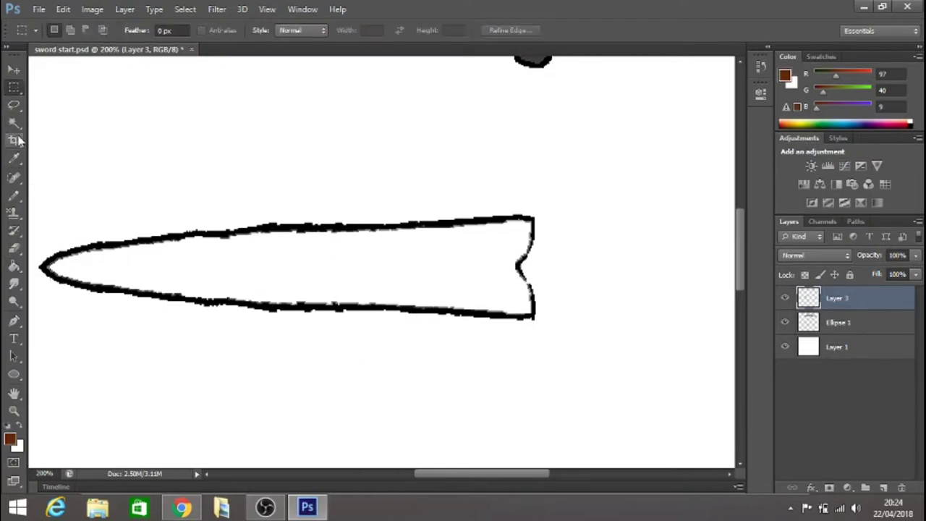
Try to fill the traced blade outline with brown and undo the fill.
click(14, 268)
click(301, 279)
key(ctrl+z)
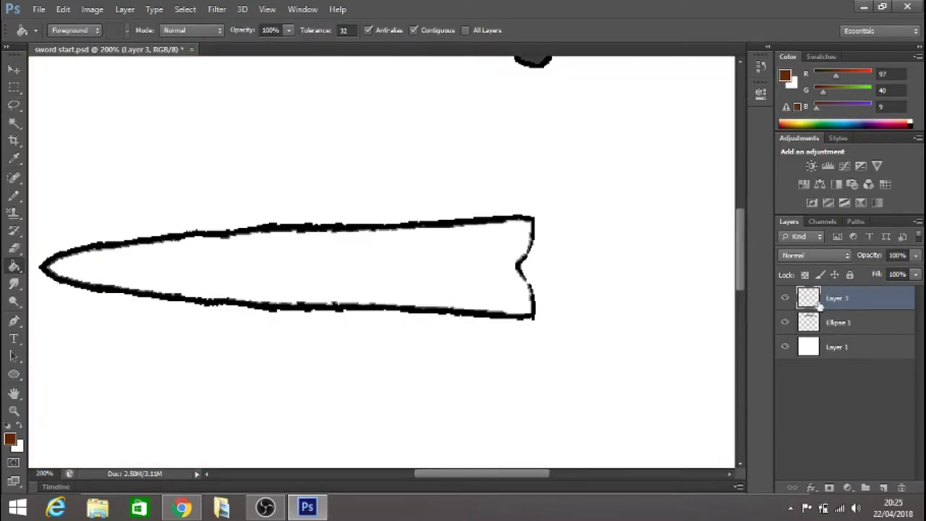
Sample black from the traced outline and touch up the outline at the blade's notched base with the pencil.
click(14, 410)
click(162, 278)
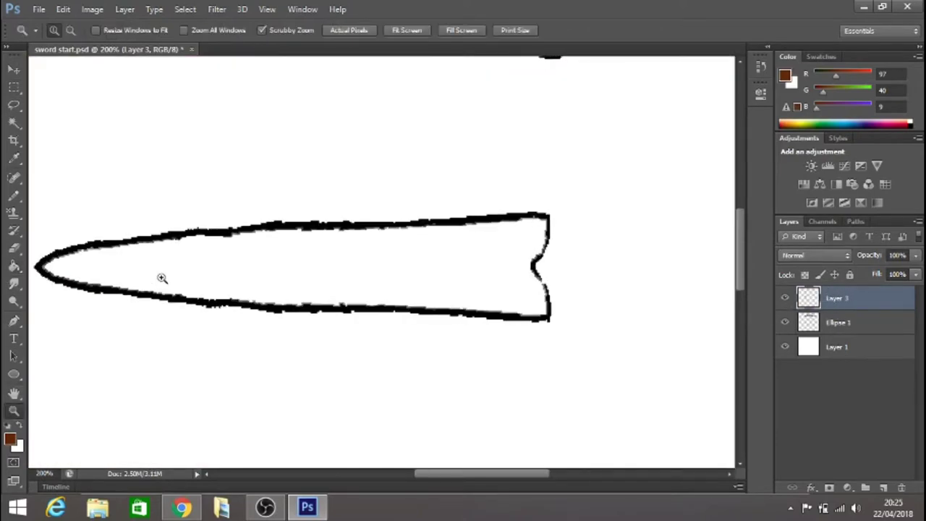
click(11, 163)
click(661, 188)
click(14, 196)
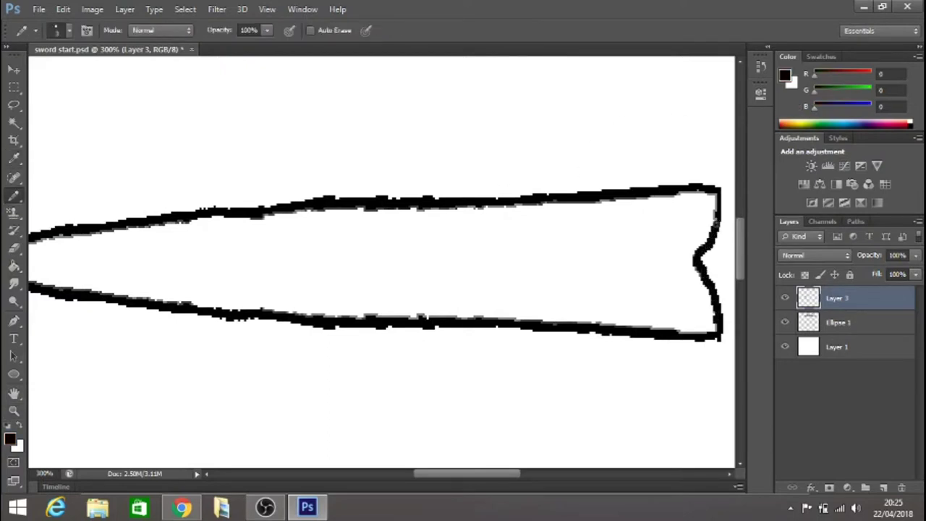
Fill the traced blade outline on Layer 3 with the brown sampled from the upper sword's grip (RGB 97, 40, 9).
click(13, 158)
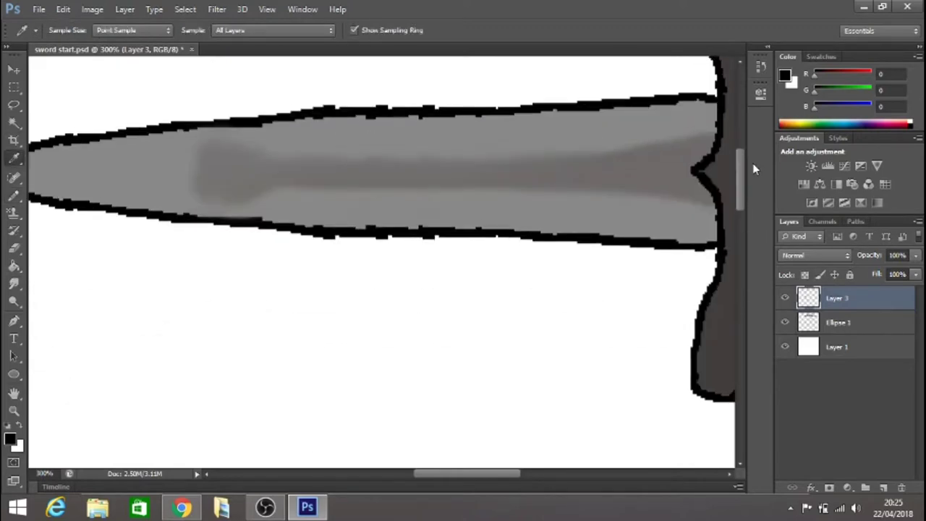
drag(481, 475, 526, 476)
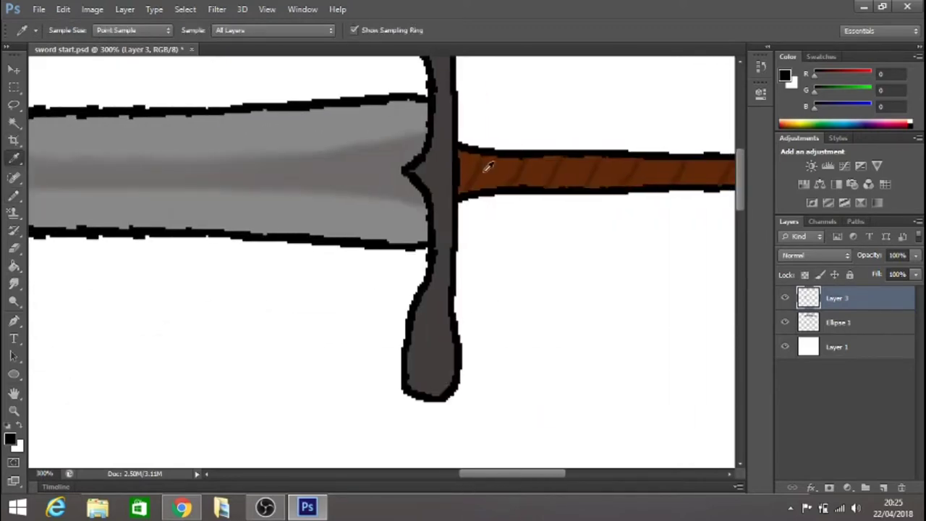
click(486, 168)
click(13, 410)
click(70, 30)
click(124, 237)
click(133, 234)
click(283, 144)
click(54, 31)
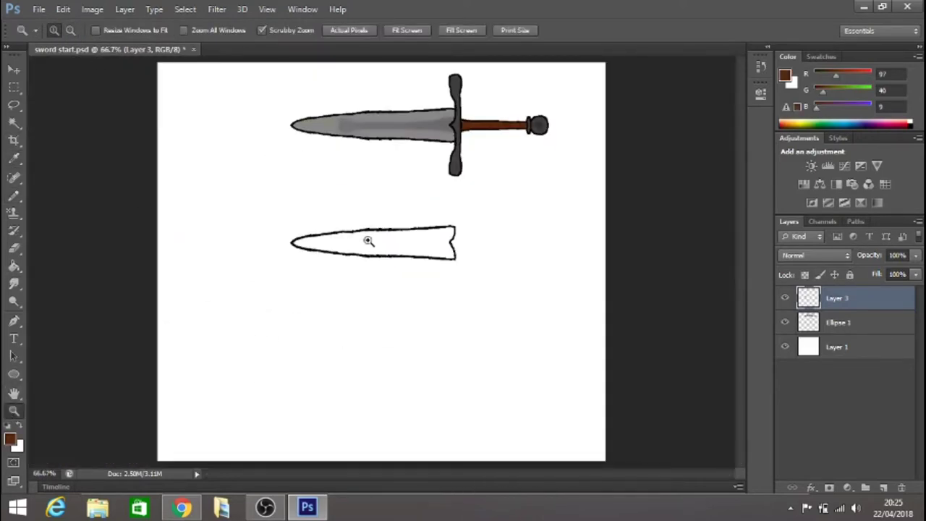
triple_click(369, 242)
click(14, 265)
click(371, 259)
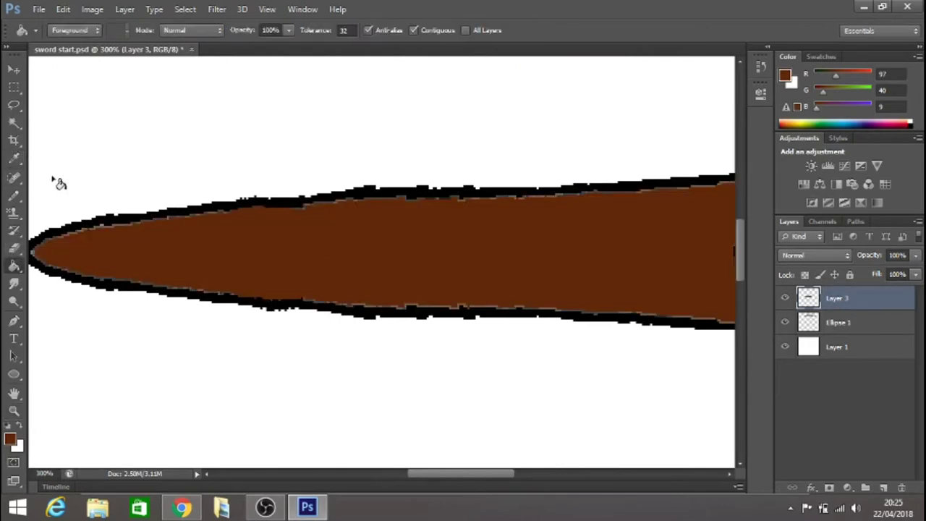
Delete the tip and middle of the brown blade shape, keeping only the short section at its notched base.
click(14, 410)
click(70, 30)
click(289, 164)
key(m)
drag(80, 135, 462, 342)
key(Delete)
click(38, 118)
Outline the open cut end of the brown piece in black with the 3 px pencil.
click(14, 195)
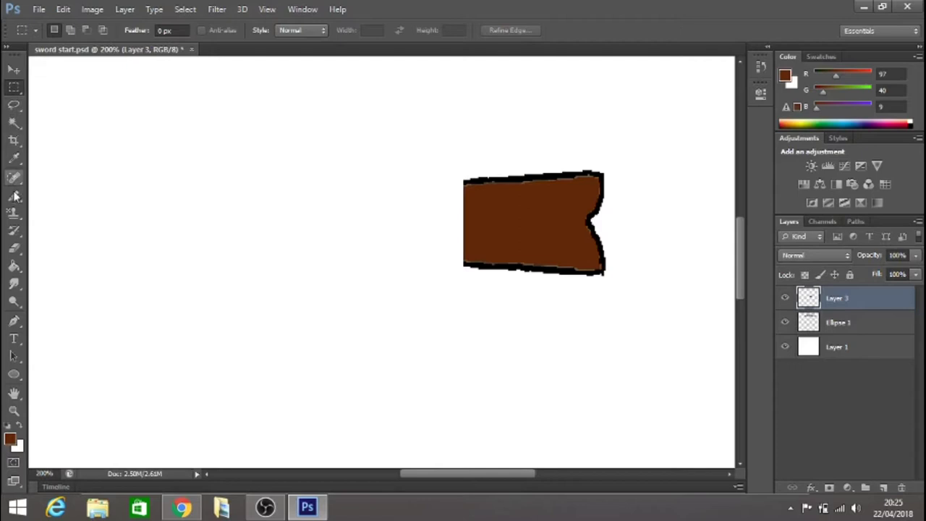
key(d)
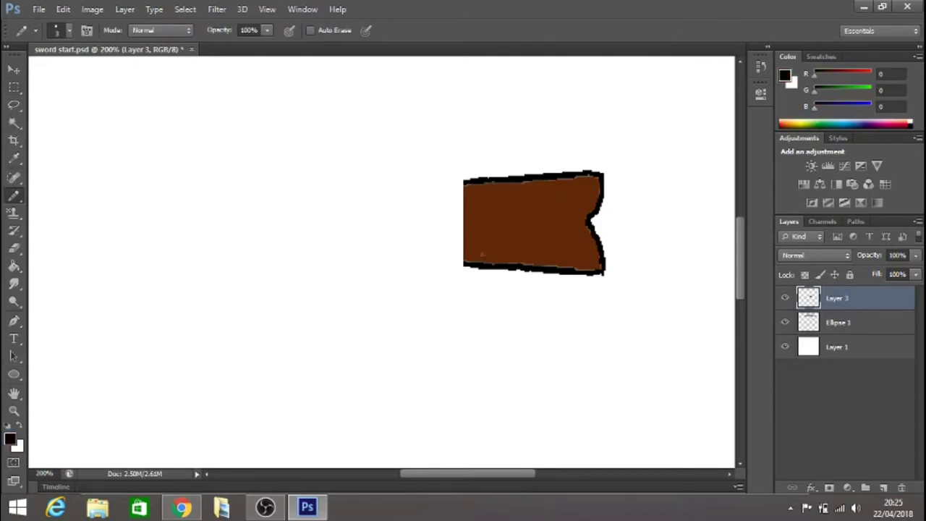
click(14, 410)
click(455, 217)
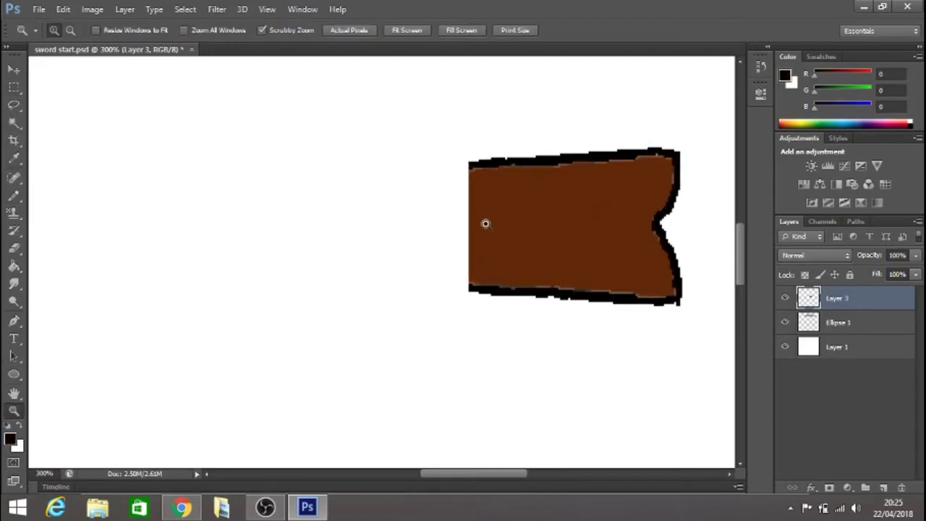
click(14, 195)
drag(465, 197, 466, 255)
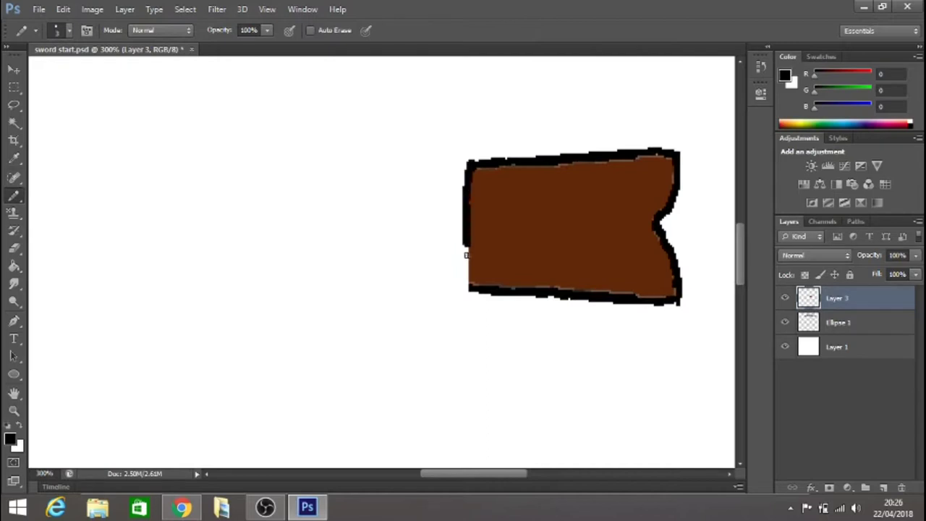
Sample the darker brown (RGB 76, 32, 8) from the sword above and pencil 2 px seam lines across the piece near both ends.
click(14, 159)
drag(739, 246, 743, 171)
click(727, 148)
scroll(730, 145, down, 6)
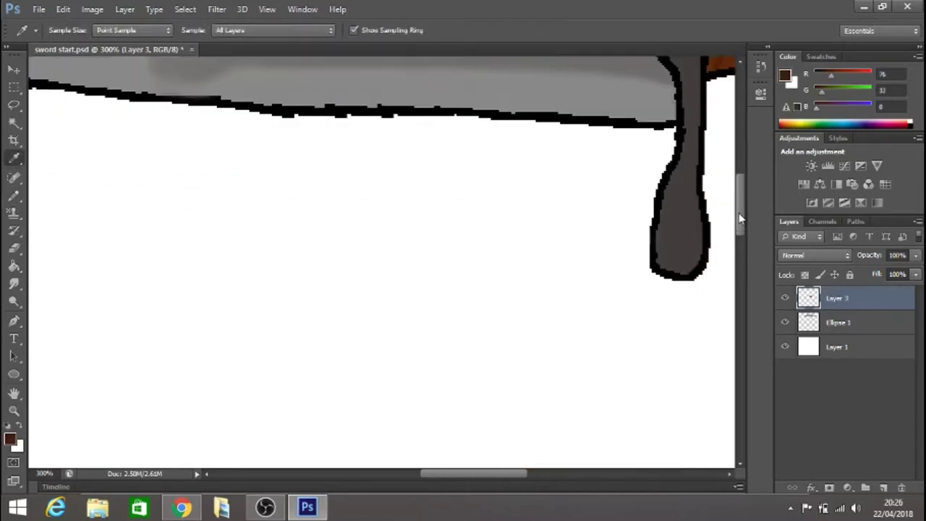
click(14, 195)
click(57, 30)
click(116, 61)
text(2)
key(Return)
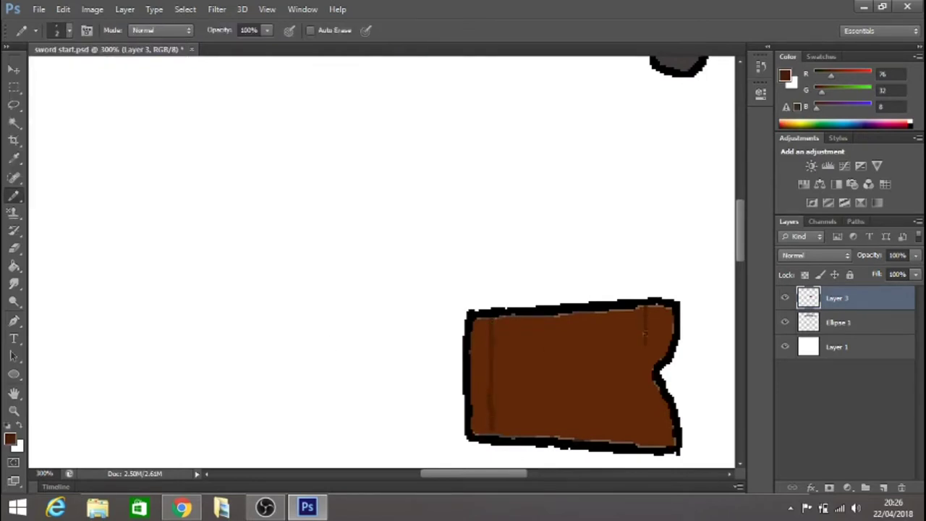
Set the foreground to RGB 54, 22, 5 and pencil short 1 px stitches across the upper end of the seam near the cut end.
click(785, 75)
click(438, 253)
click(605, 112)
click(14, 411)
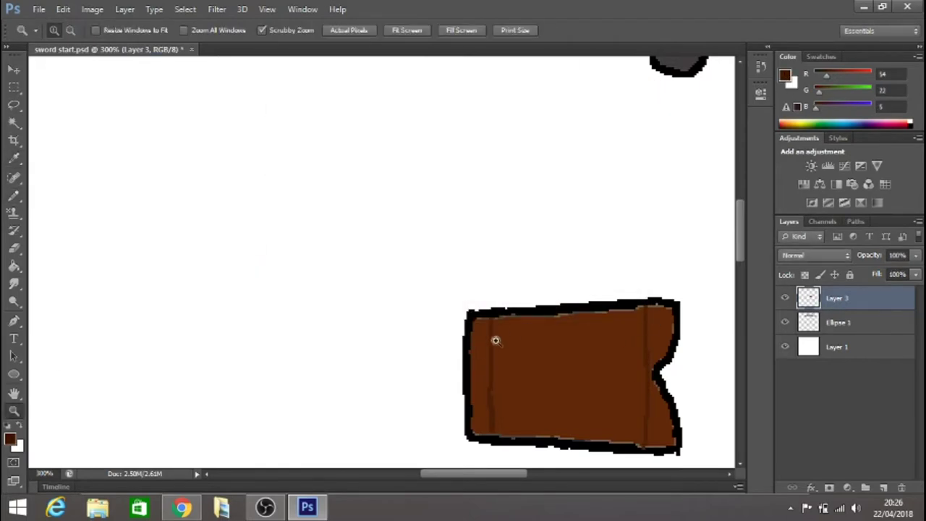
click(490, 347)
click(13, 195)
click(68, 30)
key(Down)
key(Return)
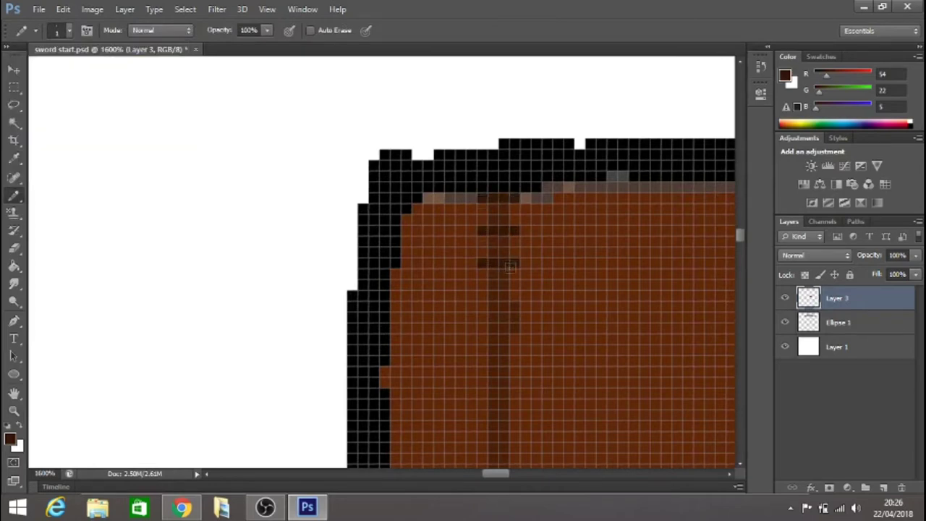
drag(486, 293, 512, 294)
Trim the stray seam pixels with the base brown and continue the RGB 54, 22, 5 stitches down the seam near the cut end.
click(14, 158)
click(410, 269)
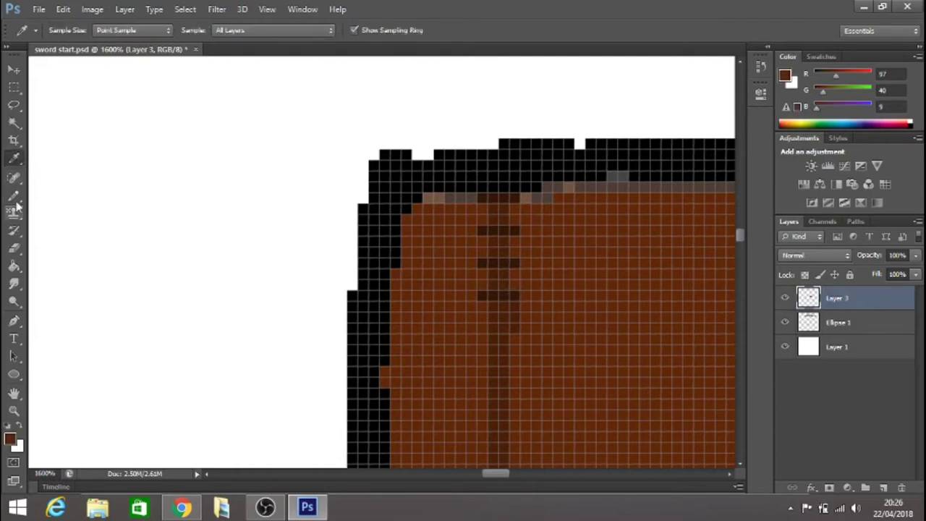
click(14, 195)
alt+click(502, 246)
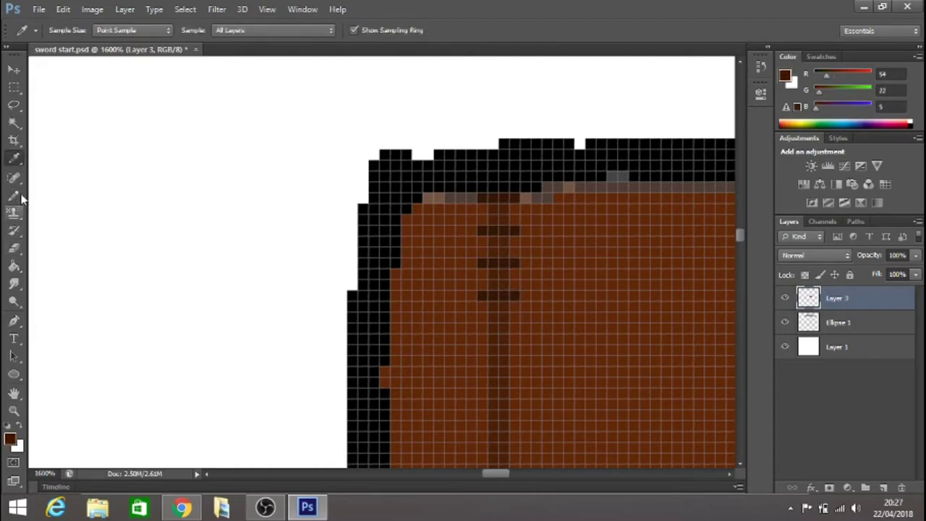
drag(481, 329, 518, 331)
scroll(506, 318, down, 5)
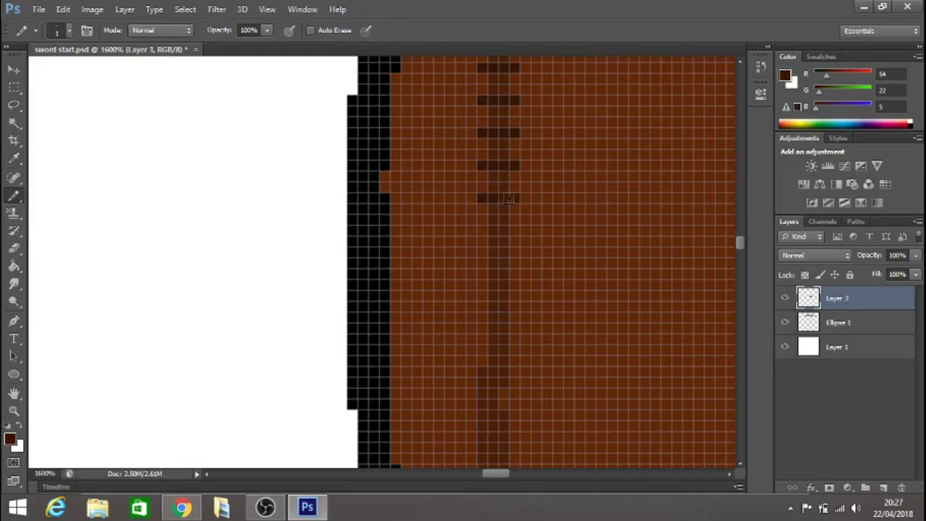
drag(484, 232, 518, 232)
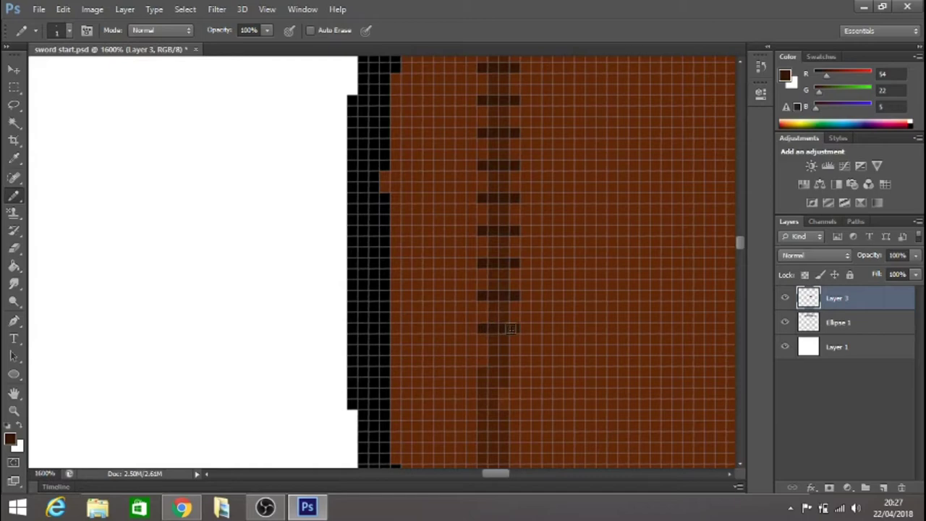
Straighten the lower middle of the cut-end seam with the base and seam browns, and add more evenly spaced dark stitches across it.
scroll(510, 360, down, 4)
alt+click(446, 265)
drag(482, 268, 474, 238)
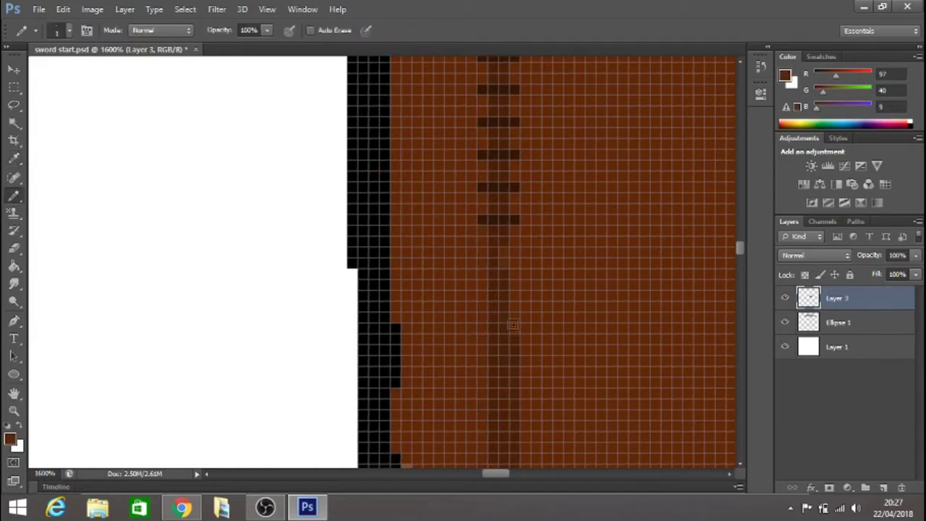
alt+click(512, 226)
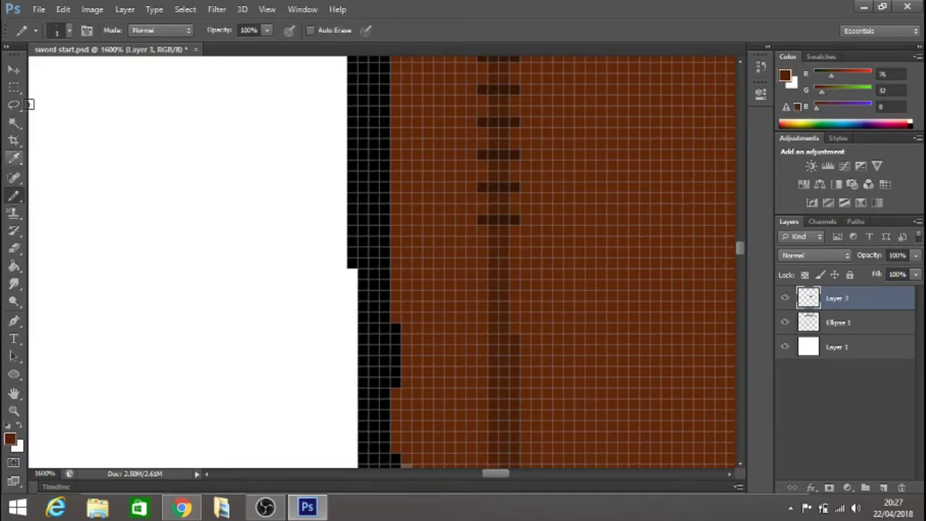
alt+click(511, 193)
drag(481, 252, 514, 255)
drag(483, 316, 512, 316)
Extend the cut-end seam to the lower outline in RGB 76, 32, 8 and trim its extra width with RGB 97, 40, 9.
scroll(493, 318, down, 3)
click(13, 158)
click(499, 247)
click(13, 196)
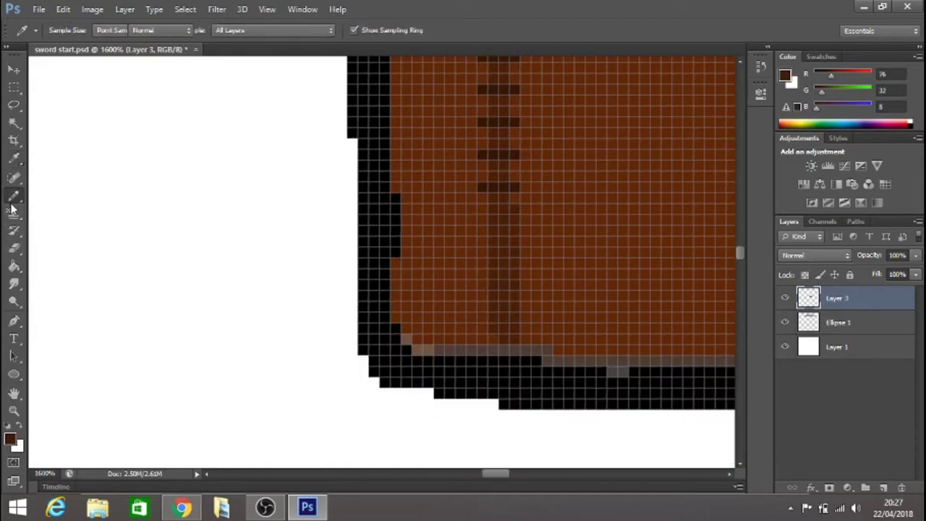
alt+click(420, 236)
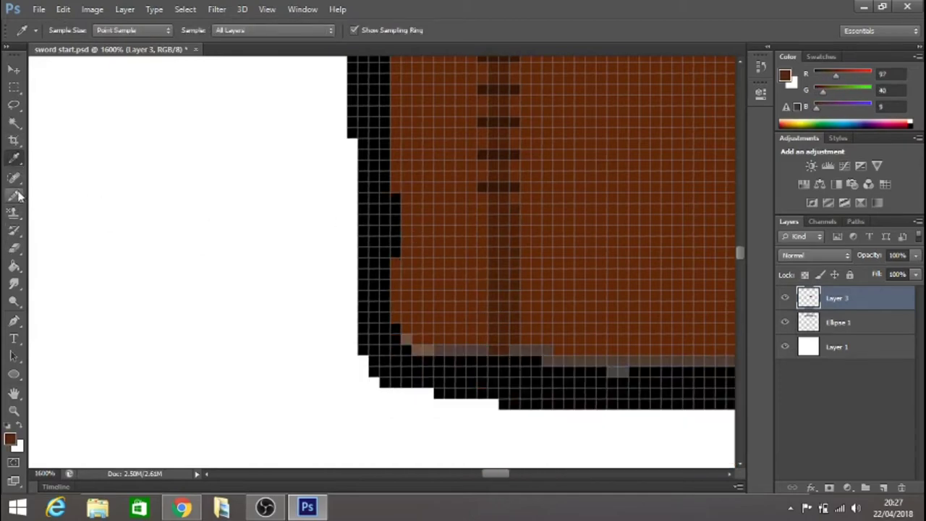
drag(518, 249, 518, 332)
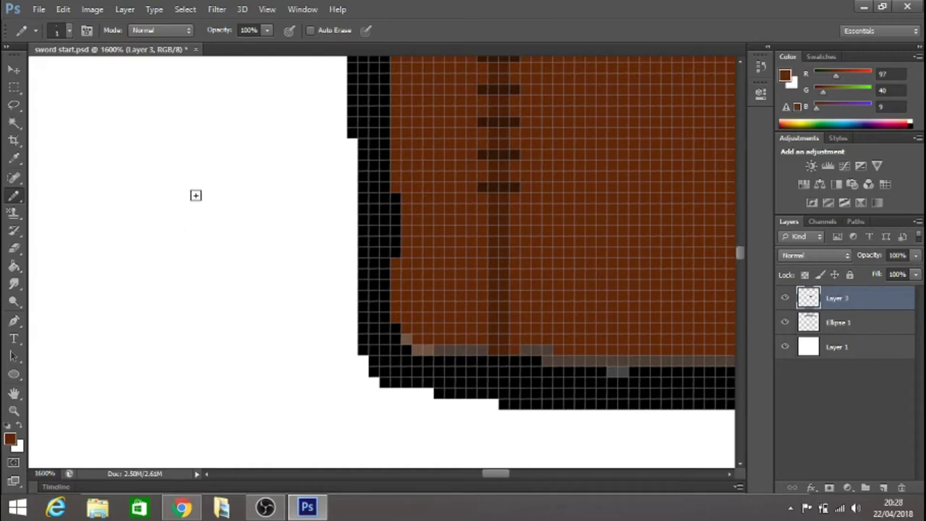
Complete the RGB 54, 22, 5 stitches along the cut-end seam down to the lower outline.
alt+click(518, 182)
click(507, 220)
click(509, 252)
drag(480, 285, 505, 288)
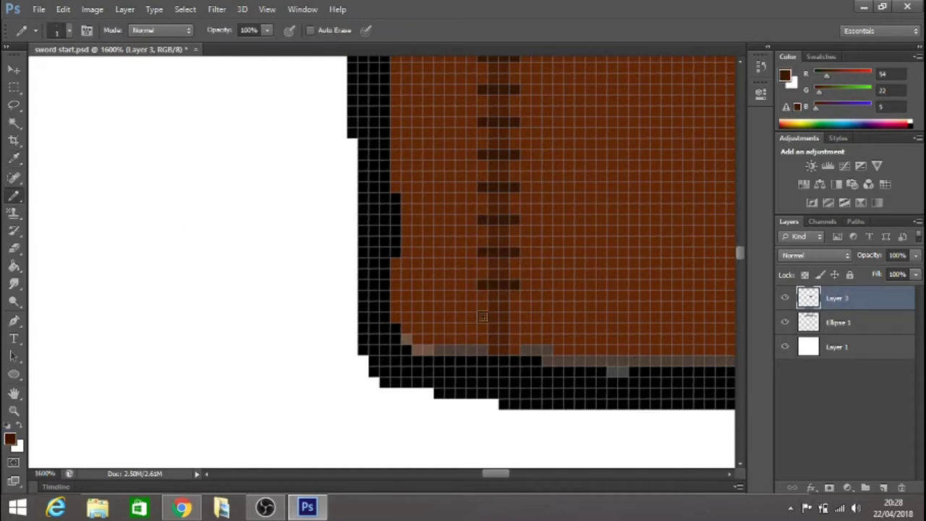
drag(481, 348, 518, 348)
Paint over the grey pixels along the lower outline near the cut end with the base brown (RGB 97, 40, 9).
alt+click(420, 194)
drag(411, 347, 463, 348)
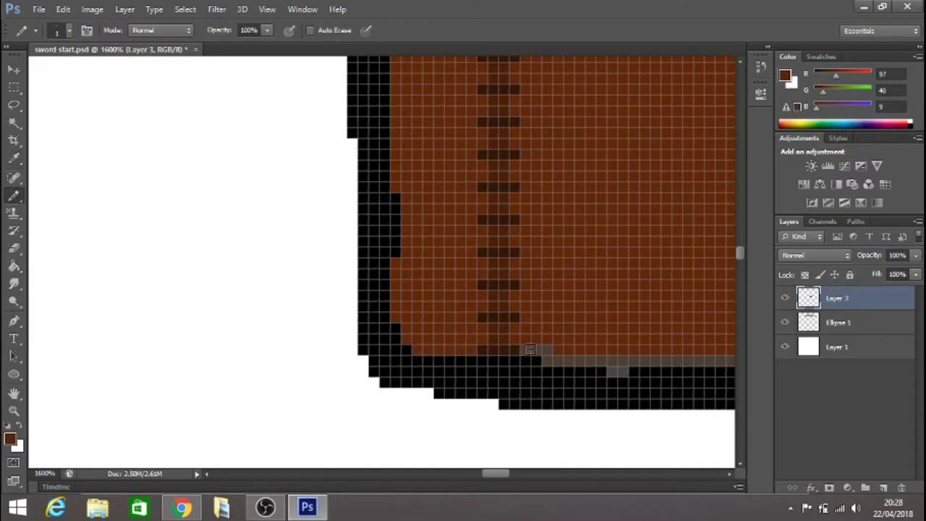
drag(567, 362, 615, 366)
Straighten the seam near the notched end to an even two-pixel width using the base brown and RGB 76, 32, 8.
drag(496, 473, 530, 474)
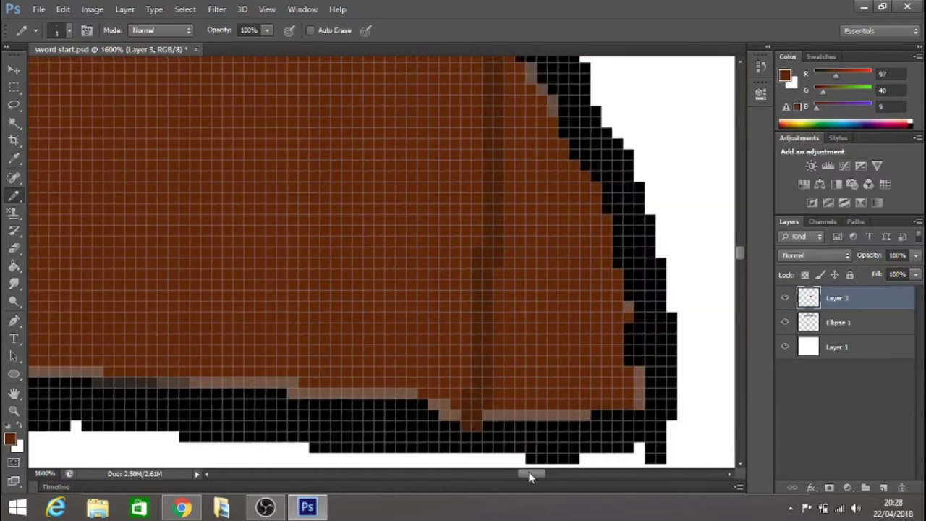
scroll(499, 217, up, 5)
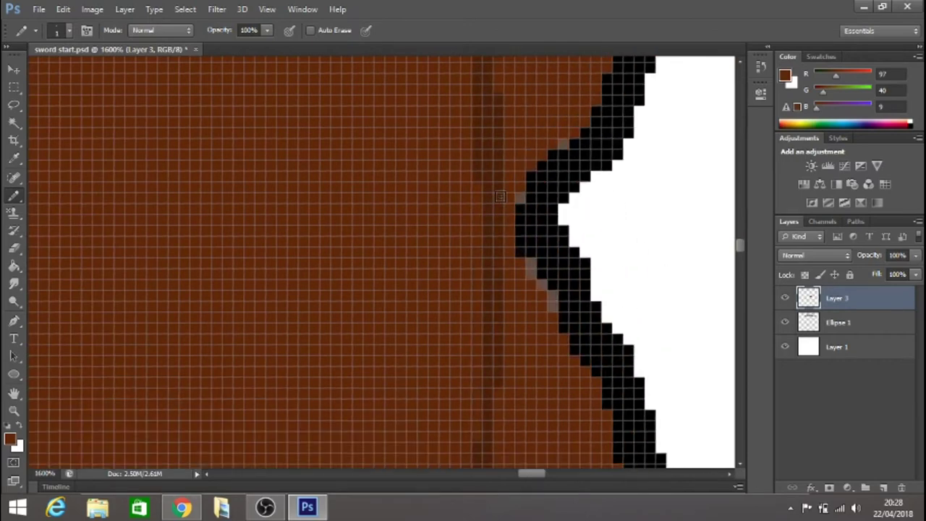
scroll(495, 340, down, 3)
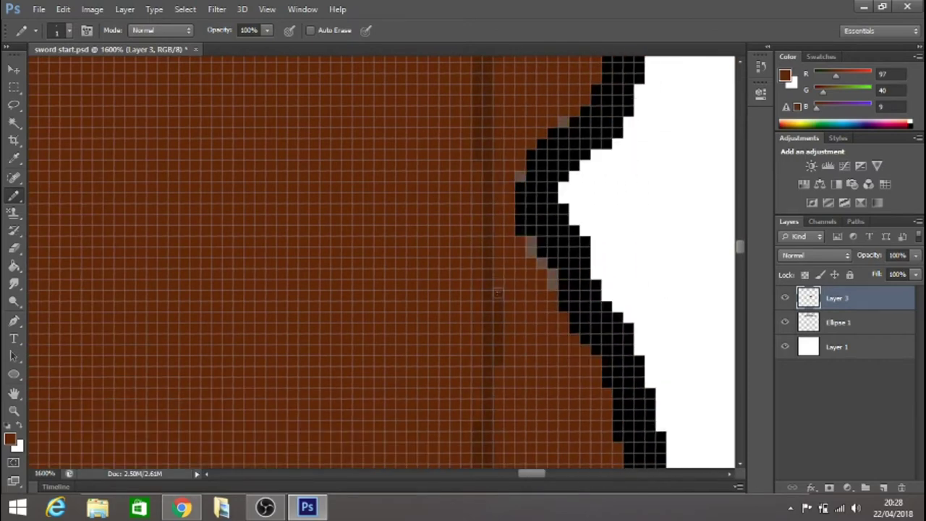
key(i)
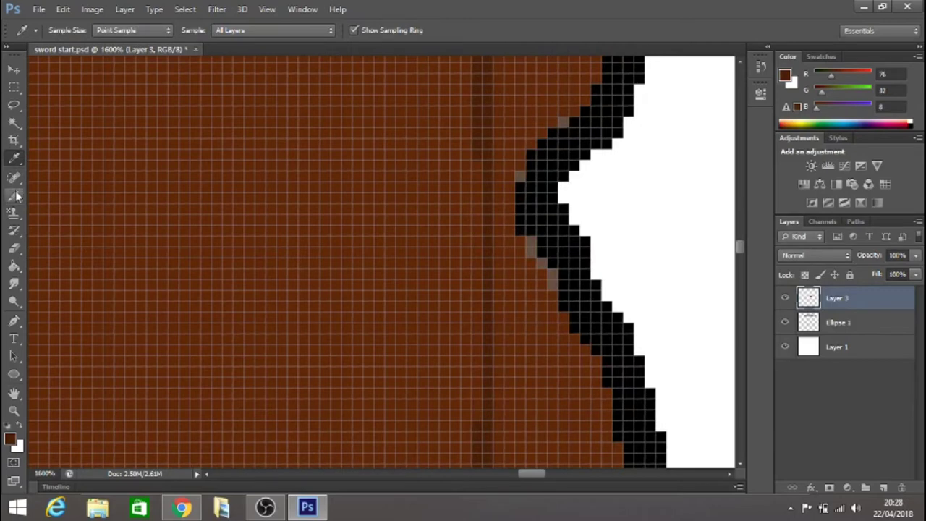
click(16, 196)
key(ctrl+z)
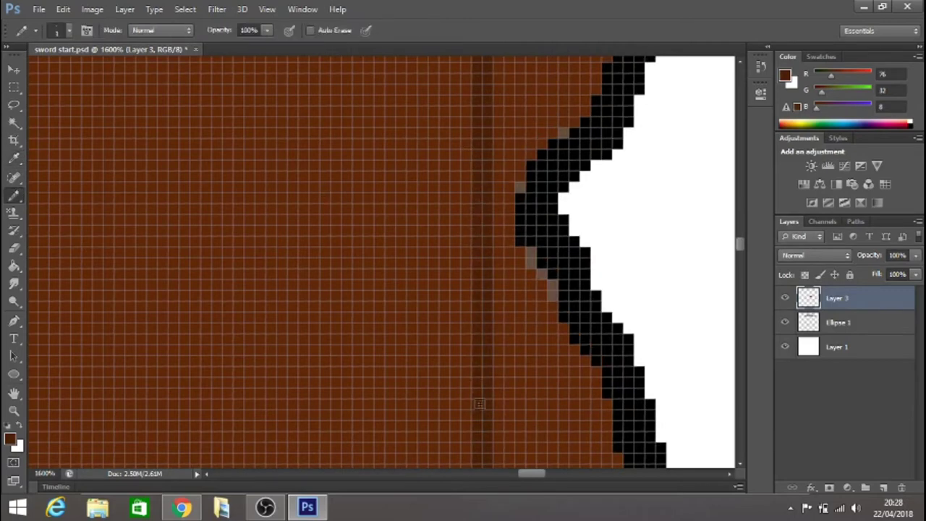
Paint over the grey pixels along the inside of the upper outline with the base brown (RGB 97, 40, 9).
scroll(479, 404, up, 7)
click(13, 159)
click(359, 294)
click(20, 194)
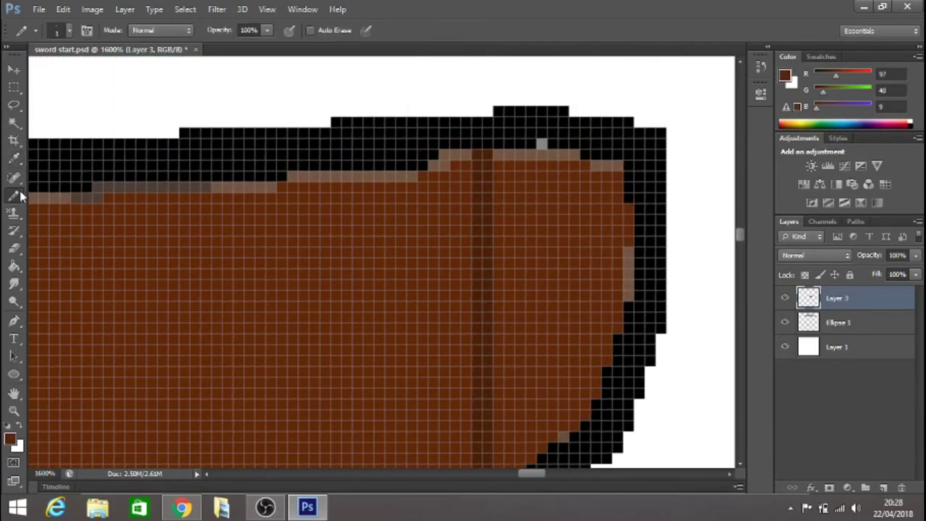
scroll(614, 350, left, 10)
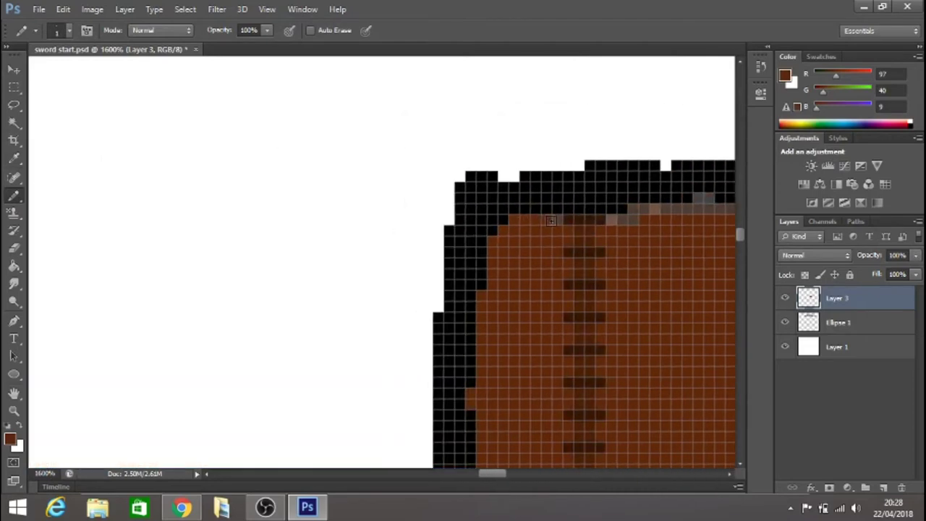
drag(613, 219, 705, 208)
drag(494, 471, 519, 472)
mouse_move(170, 210)
mouse_down()
mouse_move(496, 199)
mouse_move(450, 189)
mouse_move(686, 187)
mouse_move(644, 176)
mouse_move(734, 177)
mouse_up()
scroll(513, 446, right, 3)
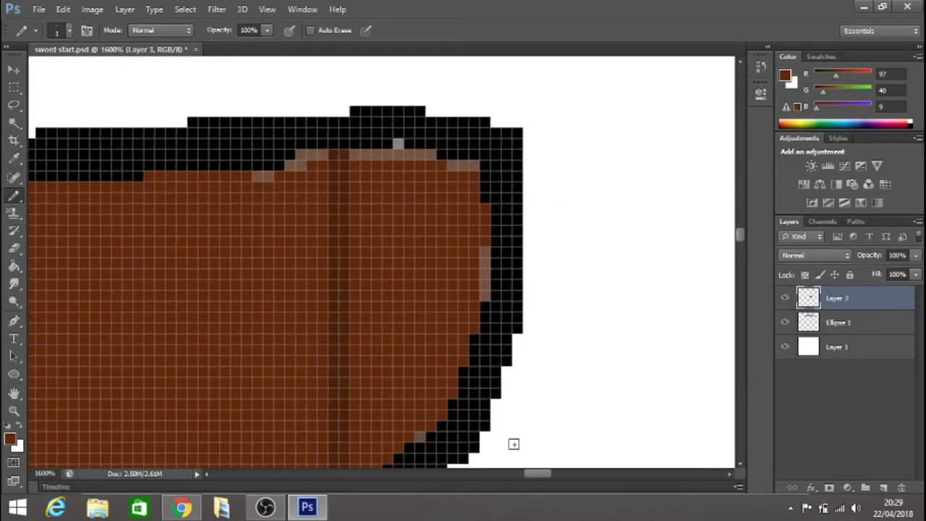
mouse_move(268, 178)
mouse_down()
mouse_move(302, 157)
mouse_move(392, 152)
mouse_move(476, 168)
mouse_up()
Cover the grey pixels inside the notched edge and around its lower corner with the base brown.
drag(740, 237, 741, 248)
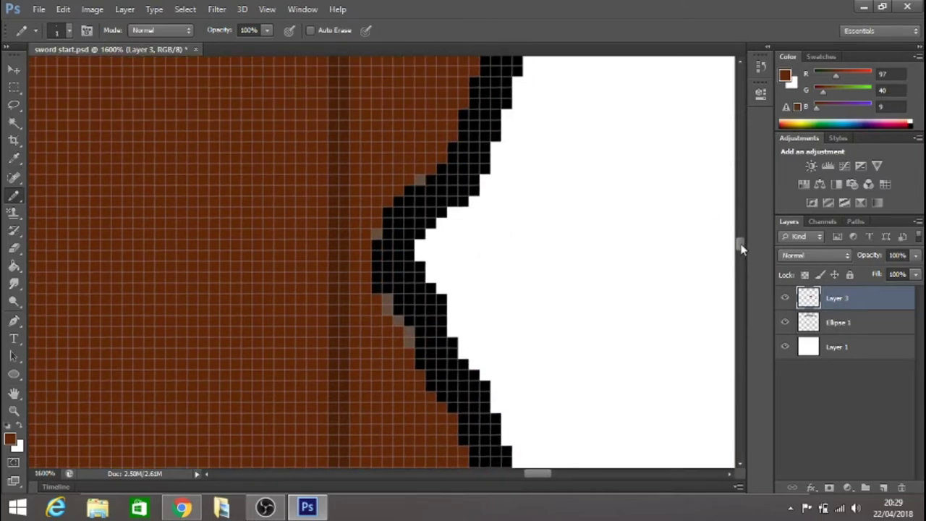
drag(385, 321, 409, 360)
drag(740, 243, 740, 257)
click(483, 164)
drag(496, 225, 497, 262)
drag(340, 270, 443, 270)
click(319, 279)
drag(319, 280, 290, 259)
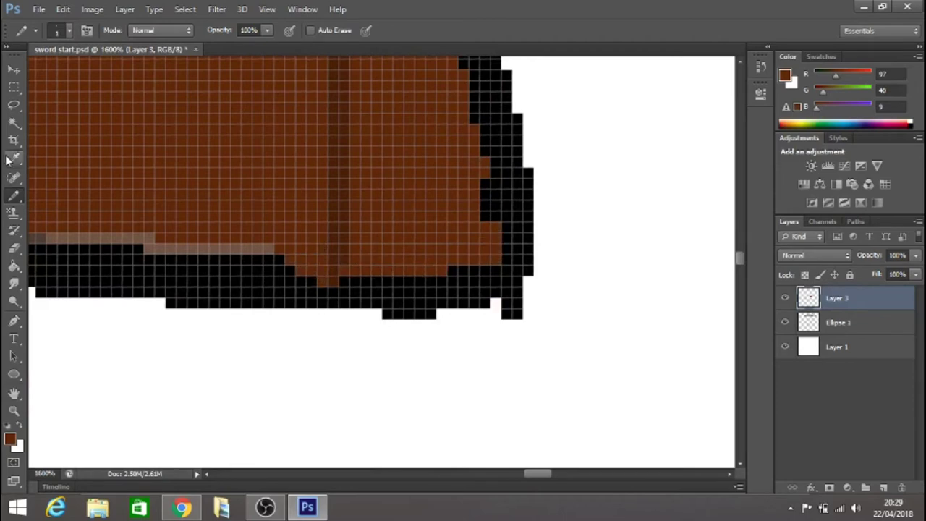
Extend the notched-end seam to the lower outline in RGB 76, 32, 8 and cover the remaining grey lower-edge pixels with the base brown.
alt+click(347, 248)
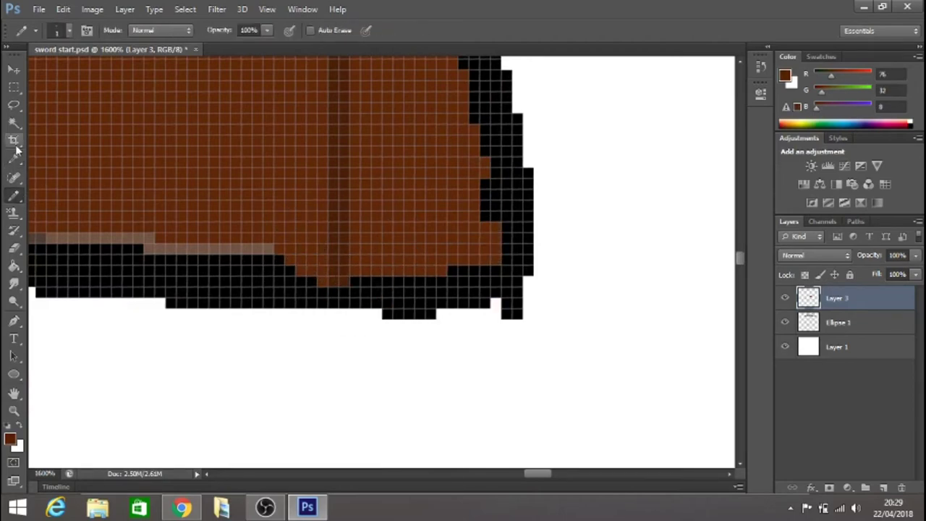
click(13, 158)
click(265, 208)
click(14, 196)
drag(354, 281, 482, 270)
mouse_move(272, 248)
mouse_down()
mouse_move(149, 248)
mouse_move(112, 237)
mouse_up()
drag(536, 473, 512, 472)
mouse_move(253, 215)
mouse_down()
mouse_move(507, 225)
mouse_move(577, 214)
mouse_move(716, 237)
mouse_up()
Sample the stitch brown (RGB 54, 22, 5) and pencil evenly spaced stitches across the upper part of the notched-end seam.
key(i)
click(124, 139)
drag(520, 473, 551, 473)
drag(740, 262, 739, 238)
key(b)
drag(226, 199, 254, 198)
drag(225, 264, 260, 263)
drag(225, 297, 259, 297)
drag(226, 362, 255, 361)
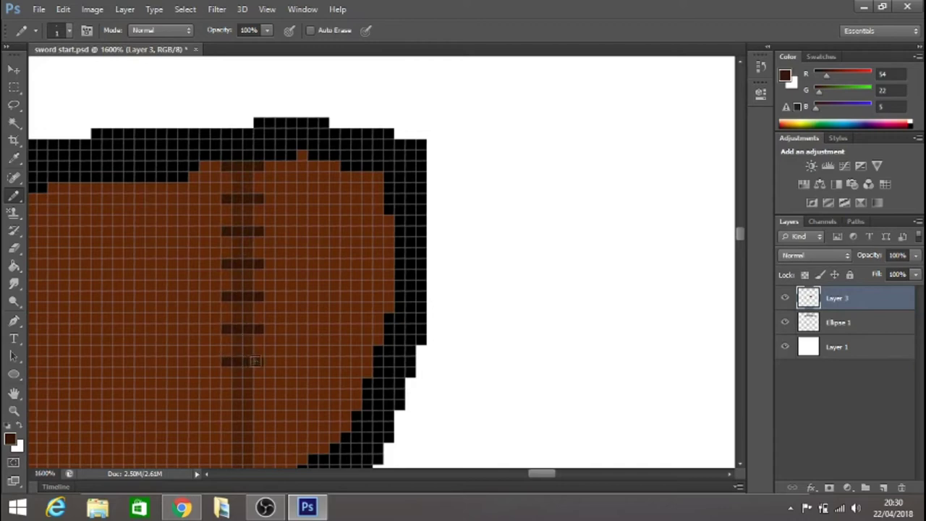
Continue the evenly spaced dark brown stitches down the notched-end seam to the sheath's lower outline.
scroll(469, 207, down, 3)
drag(227, 304, 260, 302)
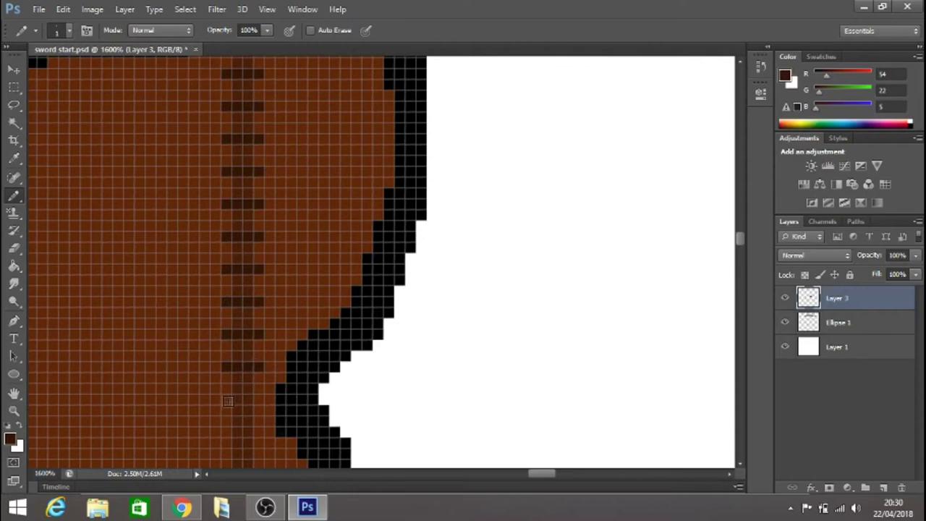
scroll(741, 242, down, 5)
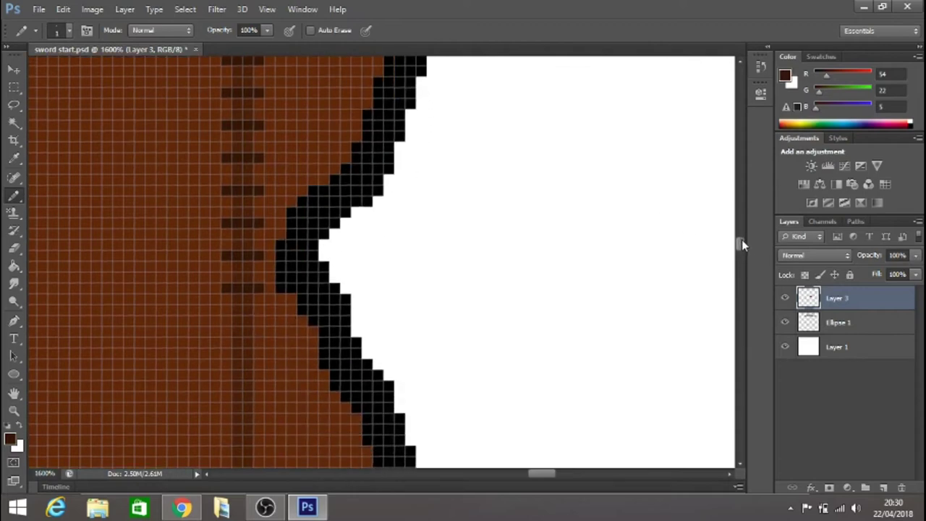
drag(250, 272, 262, 269)
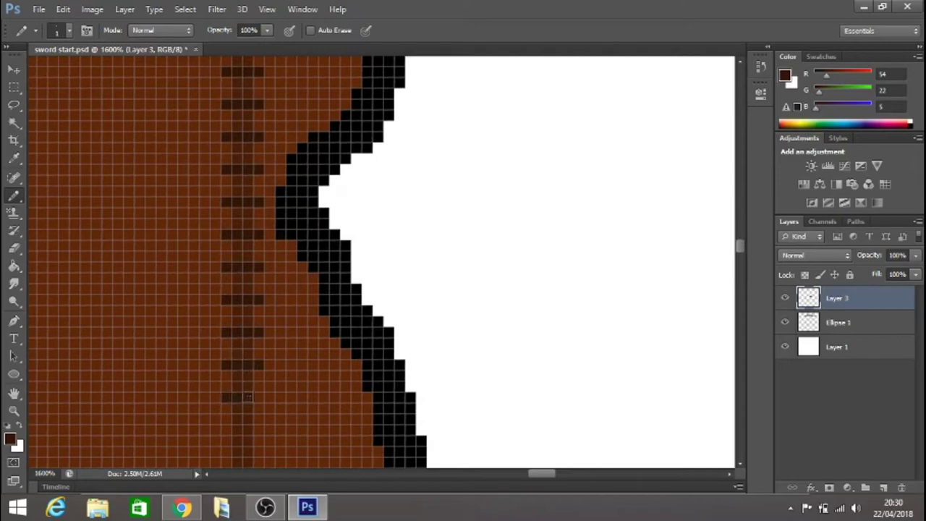
drag(740, 245, 741, 256)
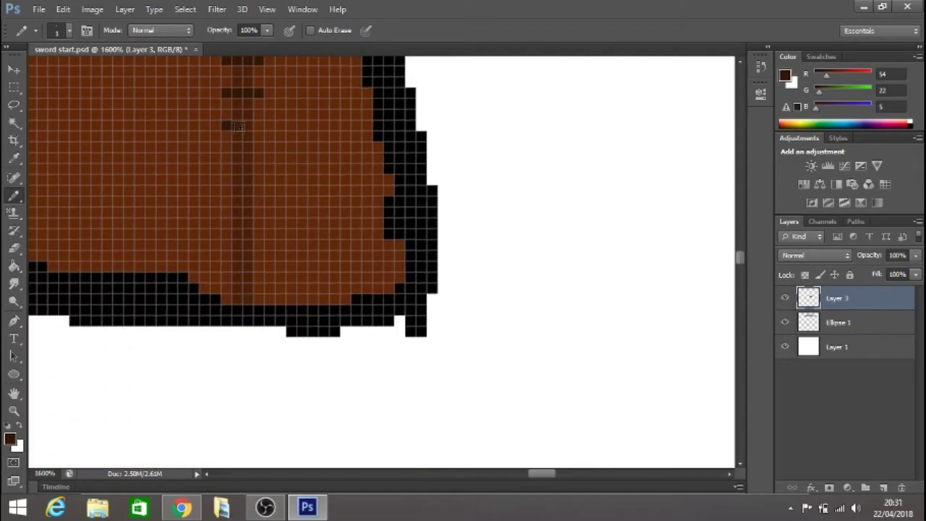
drag(227, 157, 253, 161)
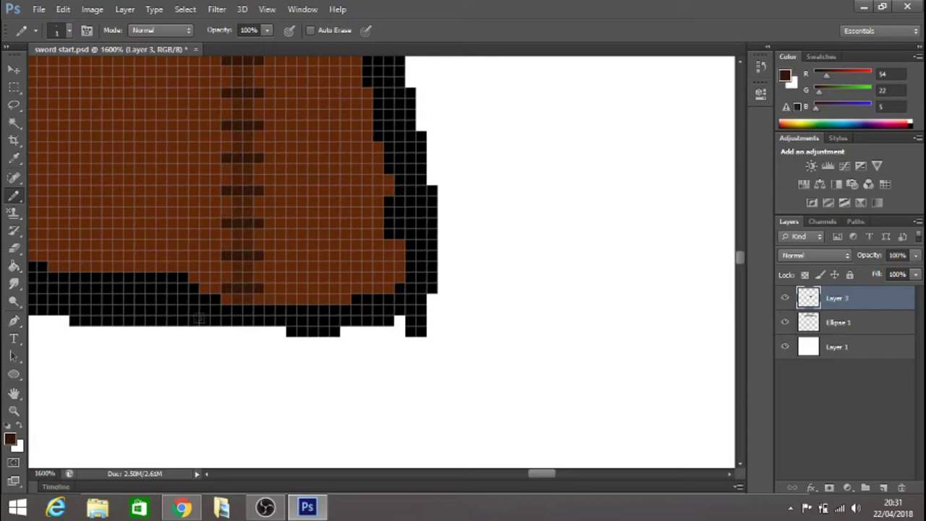
Paste a copy of the finished sword and position it beneath the sheath piece.
click(14, 411)
click(70, 30)
click(66, 118)
drag(534, 474, 506, 474)
scroll(499, 437, up, 3)
click(498, 432)
scroll(499, 429, down, 1)
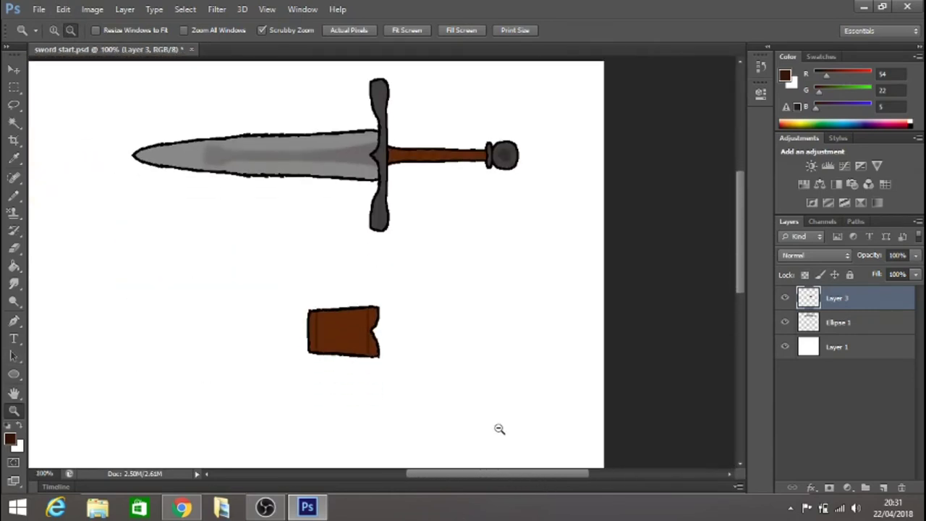
click(844, 322)
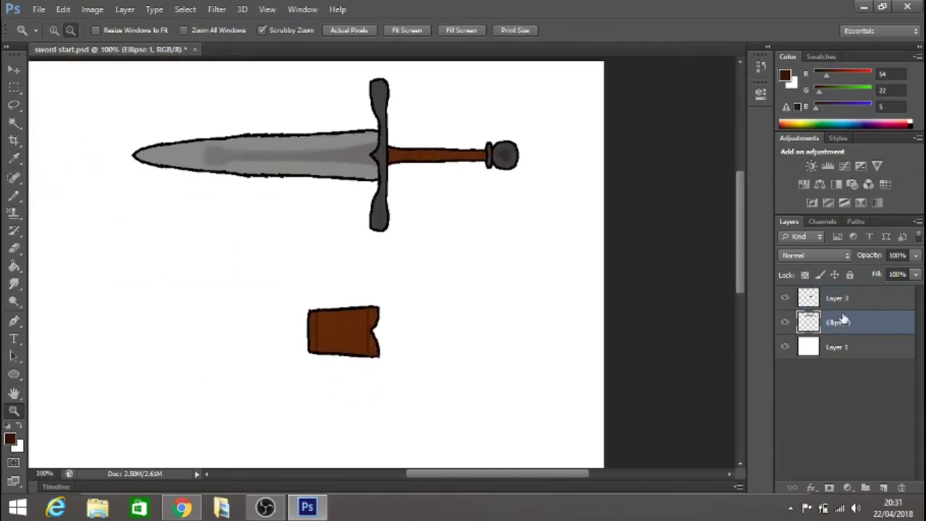
key(ctrl+v)
click(14, 70)
drag(443, 305, 388, 452)
scroll(391, 398, down, 3)
drag(389, 300, 391, 415)
Duplicate the sheath layer and place the copy over the lower sword's blade, against its guard.
right_click(853, 304)
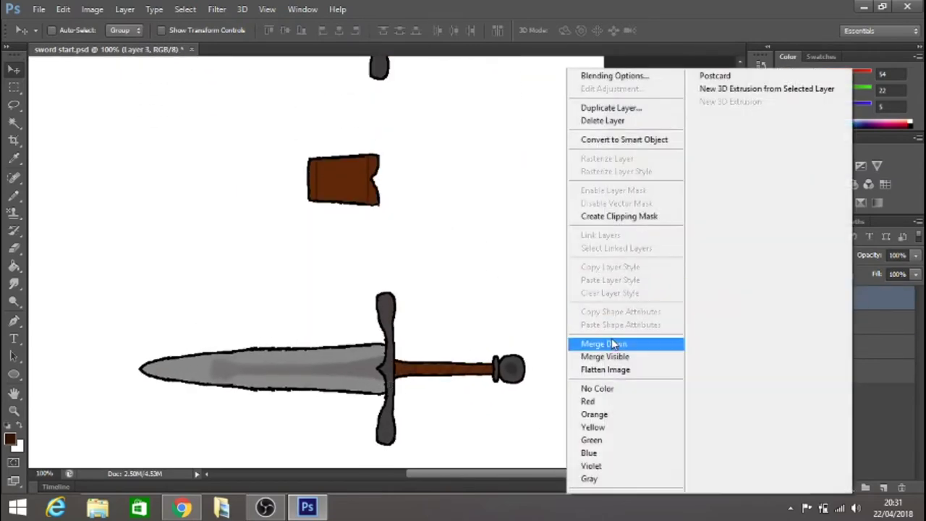
click(611, 107)
click(586, 151)
drag(351, 176, 355, 365)
Merge the sheath copy's layer with the lower sword's layer.
drag(843, 346, 822, 327)
shift+click(836, 299)
right_click(838, 303)
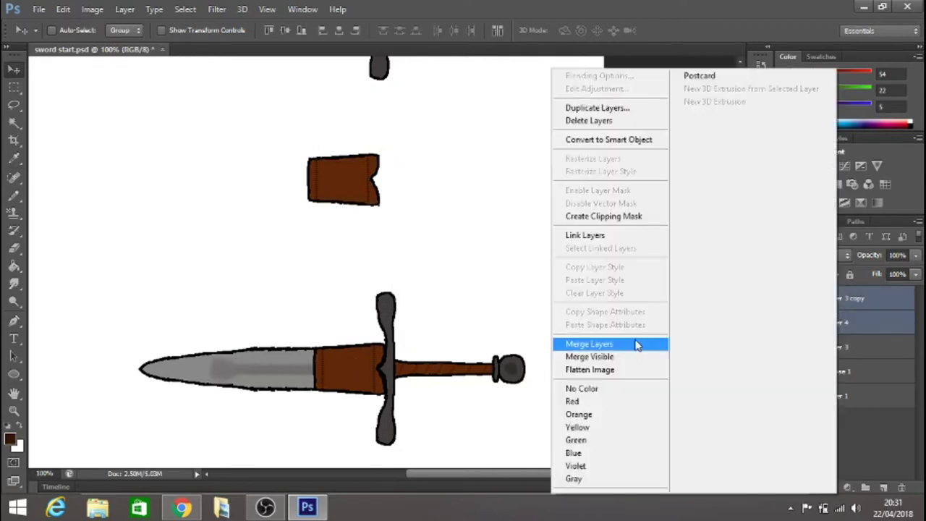
click(636, 345)
Merge Layer 3 copy, Layer 3 and Ellipse 1 into one artwork layer above the white background.
key(z)
alt+click(200, 231)
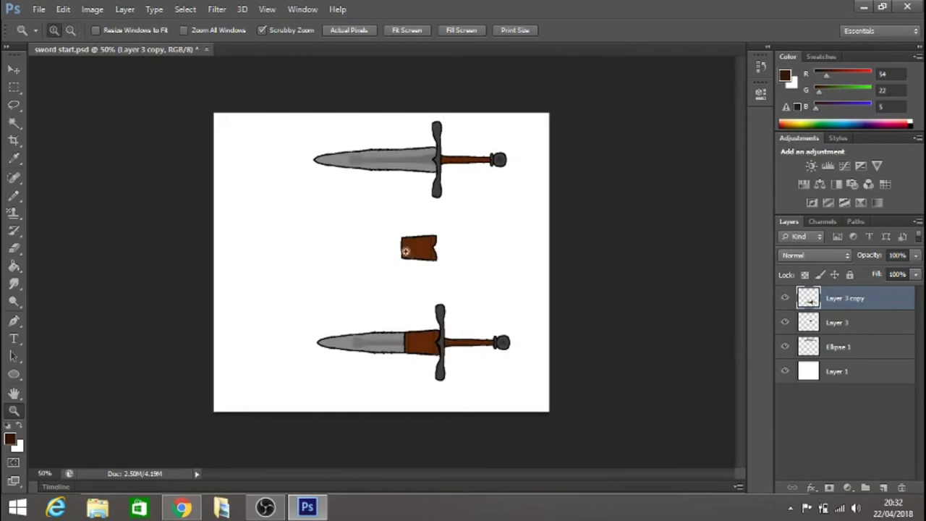
click(406, 251)
shift+click(843, 346)
right_click(842, 347)
click(624, 345)
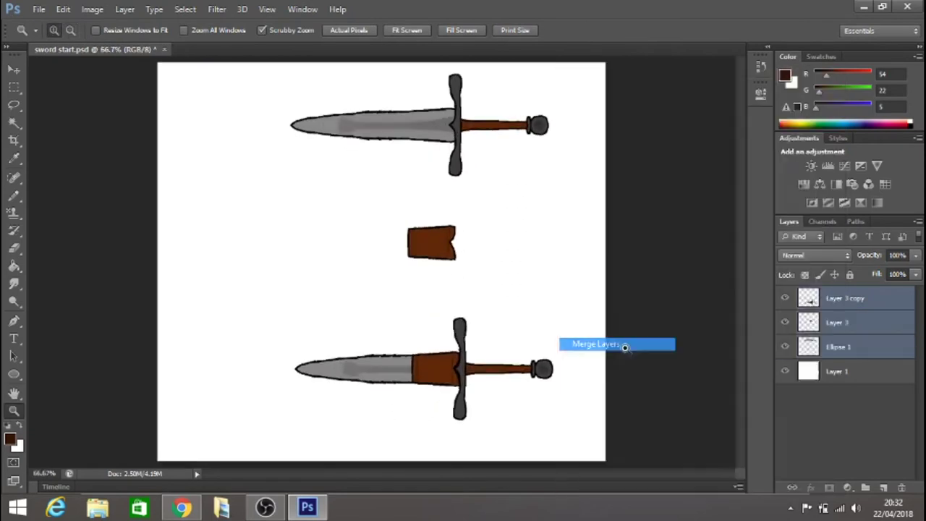
Widen the canvas on both sides with the Crop tool.
click(70, 29)
click(248, 191)
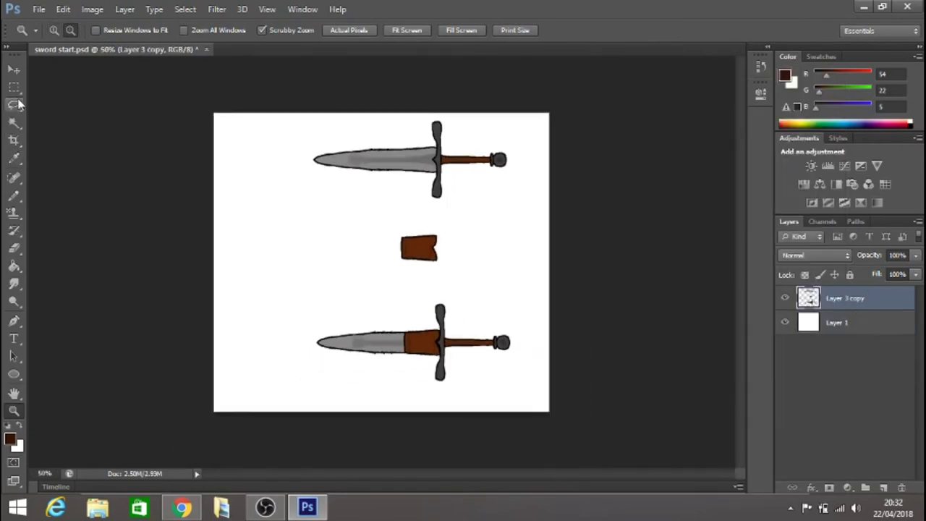
click(13, 140)
drag(215, 260, 180, 258)
drag(583, 263, 622, 265)
click(684, 33)
Fill the transparent strips on both sides of Layer 1 with white.
click(841, 314)
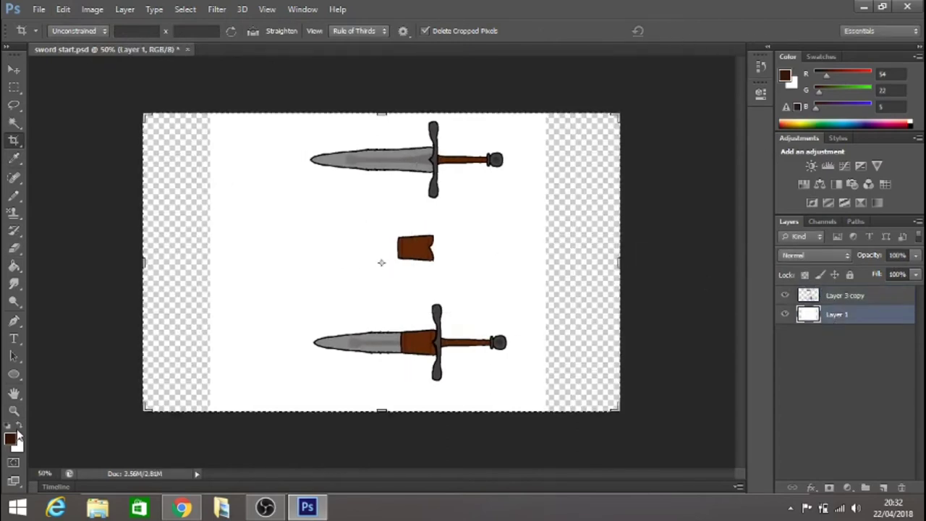
click(18, 434)
key(g)
click(234, 250)
click(579, 262)
Move the merged swords and sheath to the right on the canvas, leaving the white background in place.
key(v)
drag(456, 171, 481, 169)
key(ctrl+z)
click(842, 295)
drag(463, 200, 516, 187)
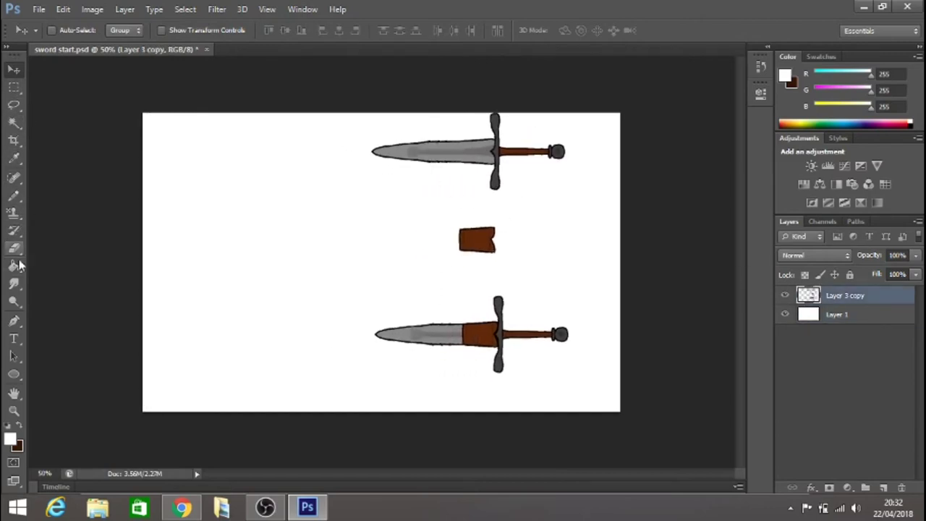
Add a text box in the canvas's upper-left corner reading "Basic_Sword_01" and set its font to Impact.
click(14, 338)
drag(143, 113, 345, 212)
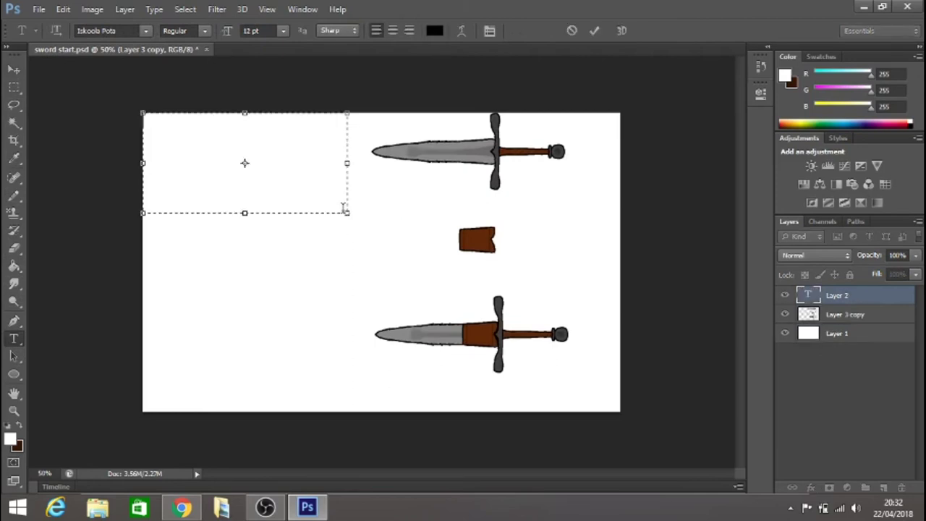
text(Basic Sword)
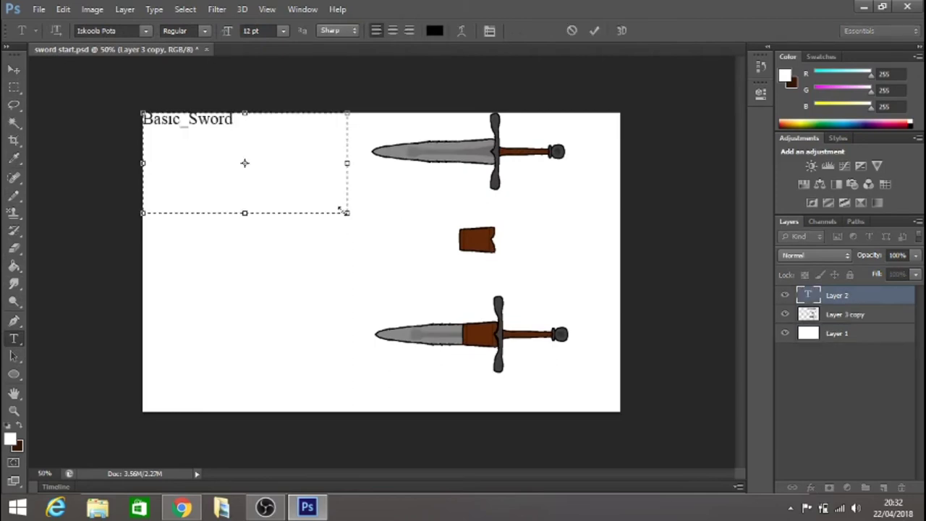
key(ctrl+a)
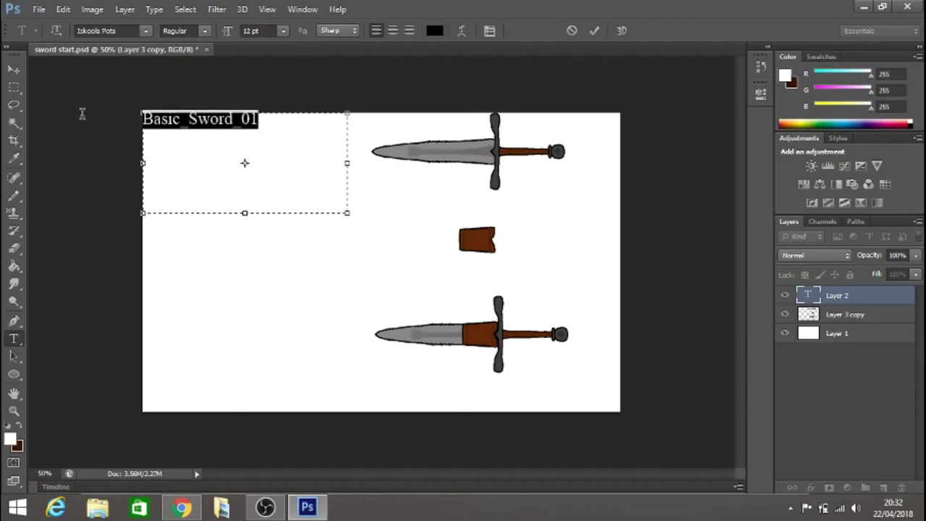
click(145, 31)
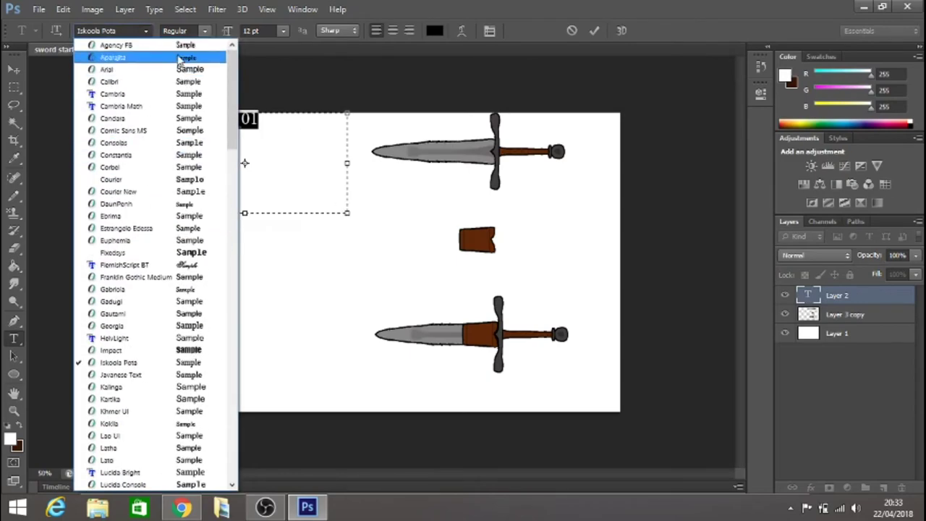
click(112, 349)
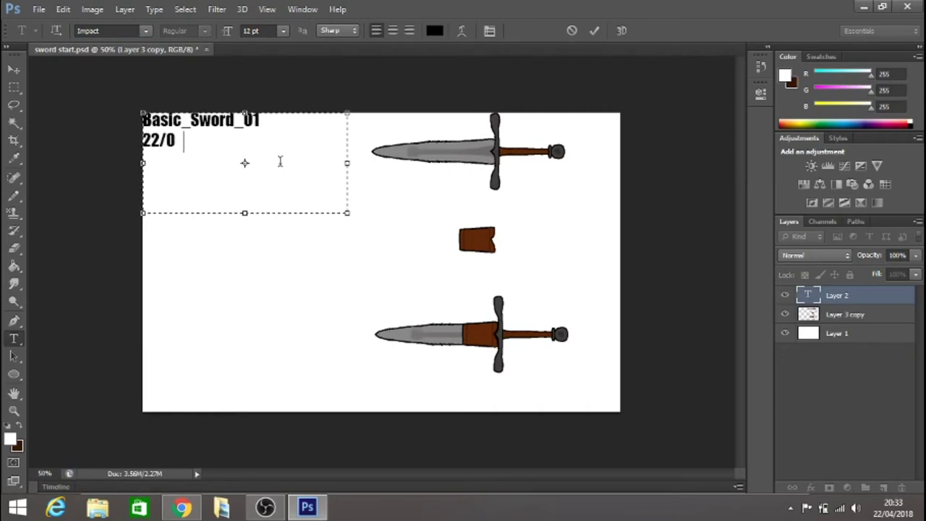
Add the date 22/04/2018 and the author's full name on separate lines below the title.
text(2018 )
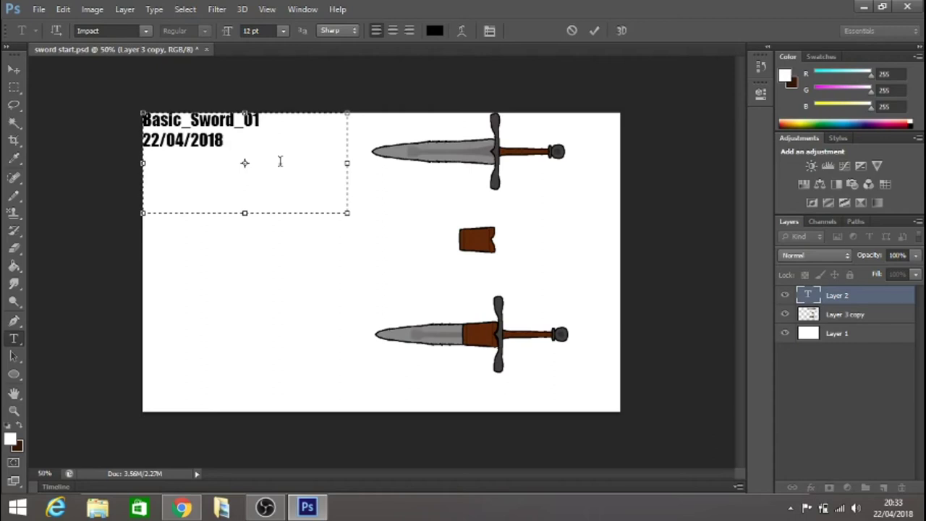
text(Alex Joshua Begley)
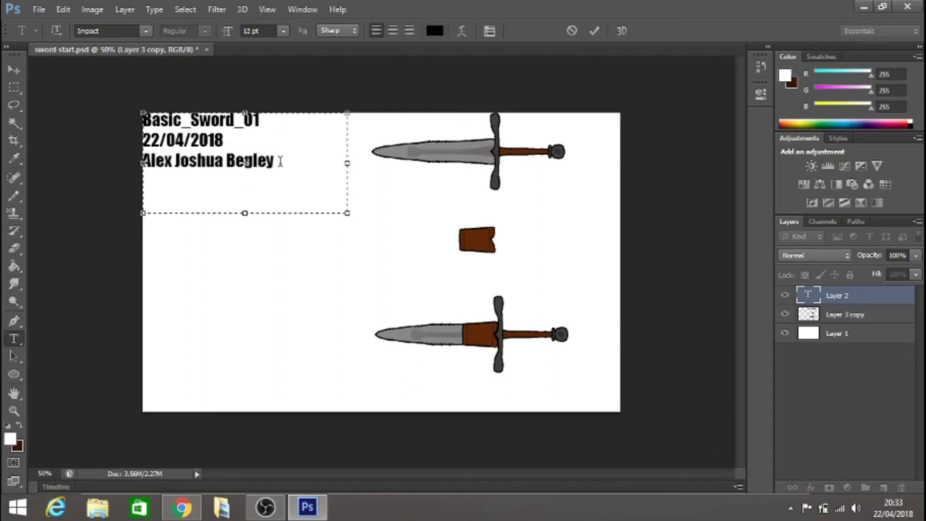
click(14, 195)
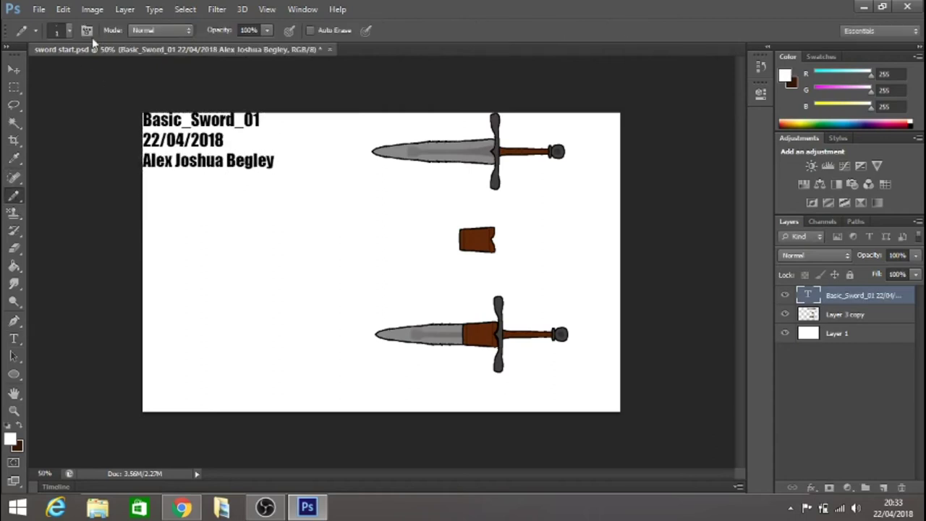
Rasterize the text layer and set up a 4 px Pencil in black (RGB 0, 0, 0).
click(69, 31)
drag(126, 57, 115, 57)
text(4)
key(Return)
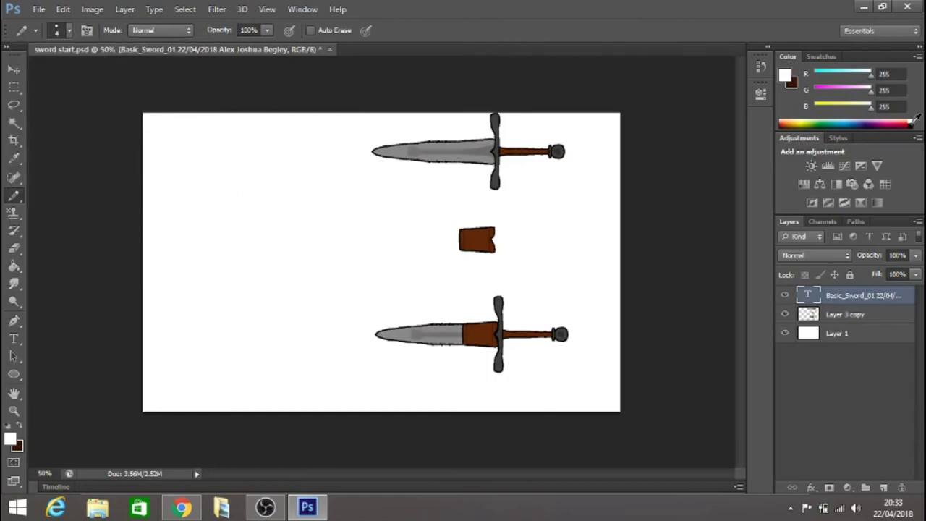
click(14, 159)
click(446, 214)
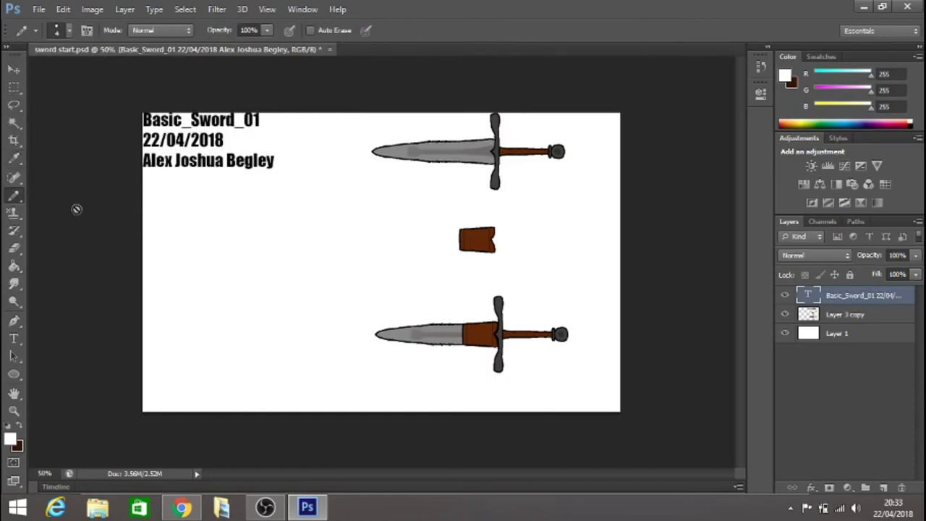
click(446, 208)
click(910, 125)
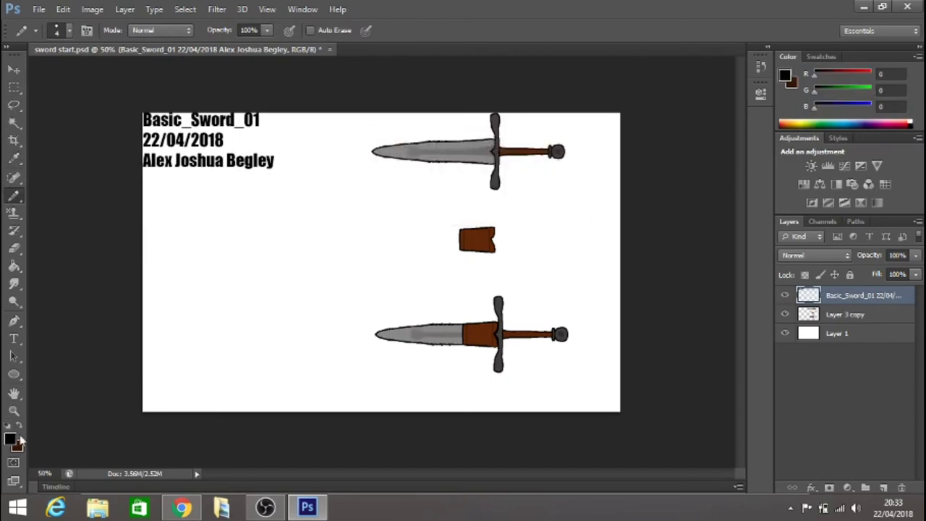
Set the Pencil size to 5 px and draw a handwritten signature in the canvas's lower-left area.
drag(150, 362, 167, 365)
key(ctrl+z)
click(68, 30)
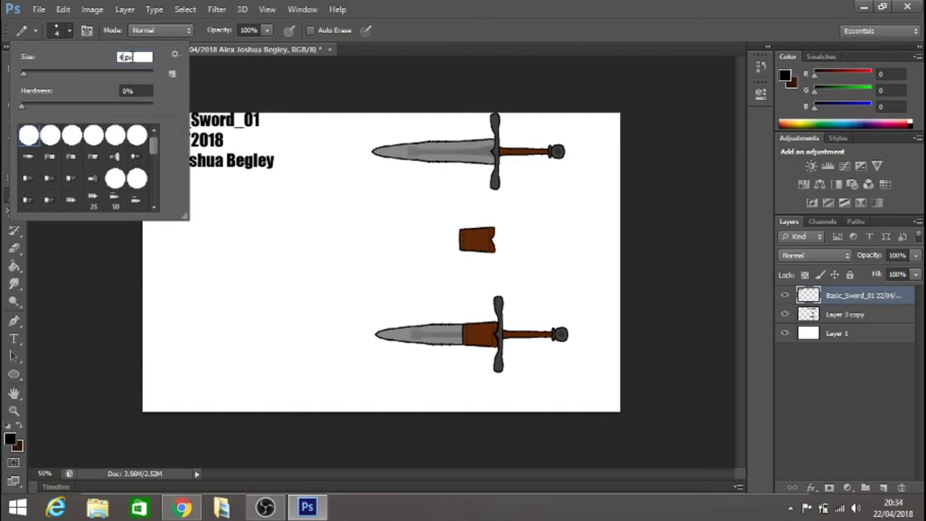
text(5)
key(Return)
mouse_move(150, 359)
mouse_down()
mouse_move(168, 354)
mouse_move(195, 295)
mouse_move(221, 340)
mouse_move(246, 302)
mouse_move(311, 326)
mouse_up()
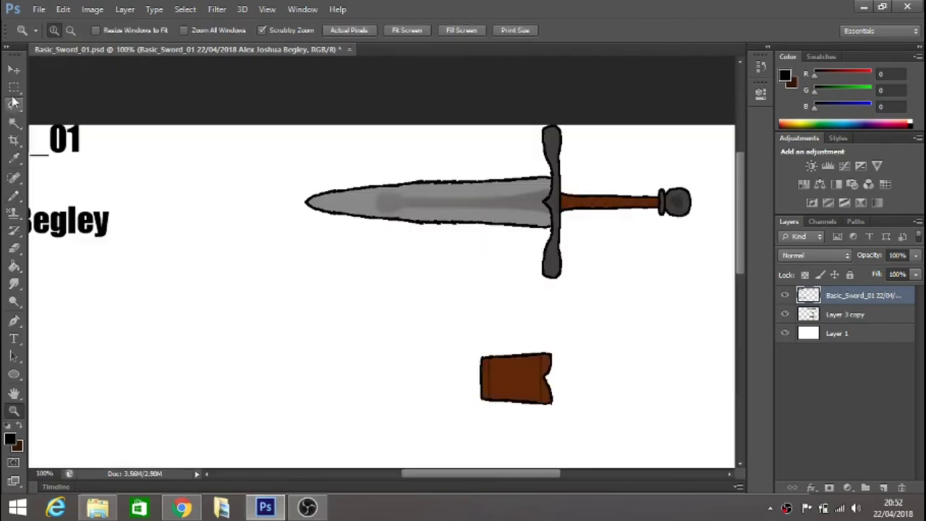
Cut the handle and pommel of the upper sword from the Layer 3 copy layer.
key(m)
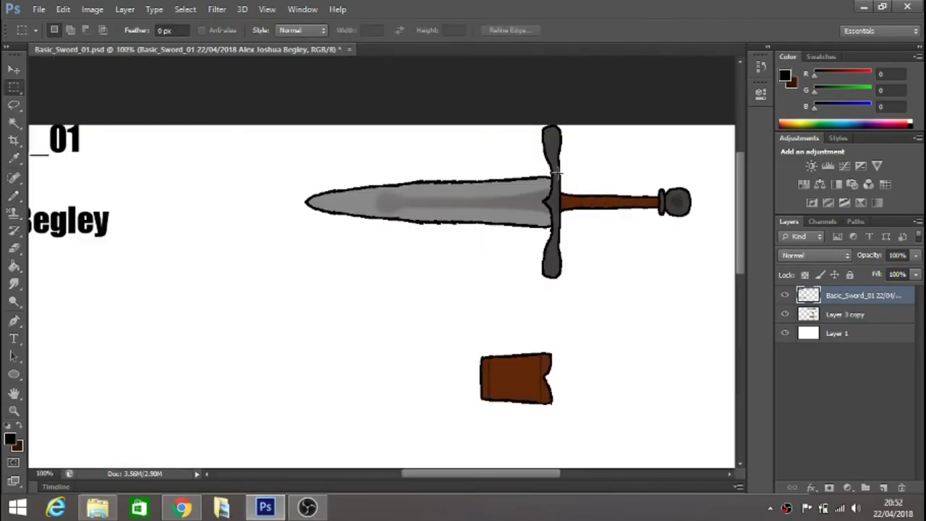
click(852, 314)
drag(702, 159, 560, 238)
key(v)
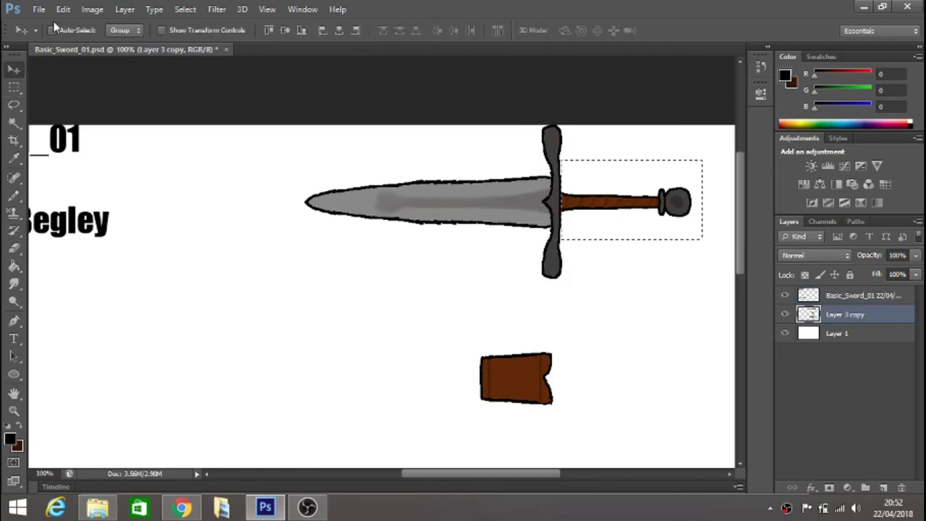
key(ctrl+x)
key(m)
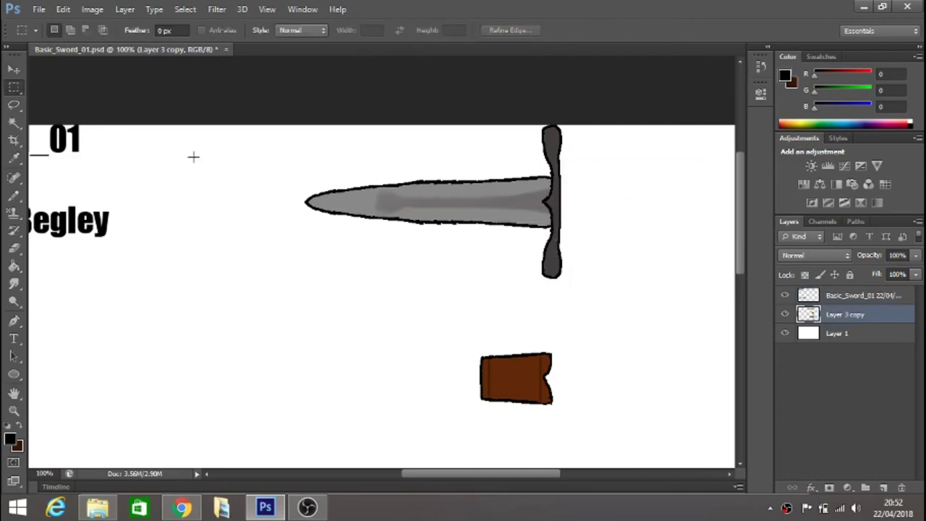
Paste the handle as a new layer and scale it to about 111% width and 152% height.
key(ctrl+v)
click(63, 9)
mouse_move(103, 260)
click(333, 281)
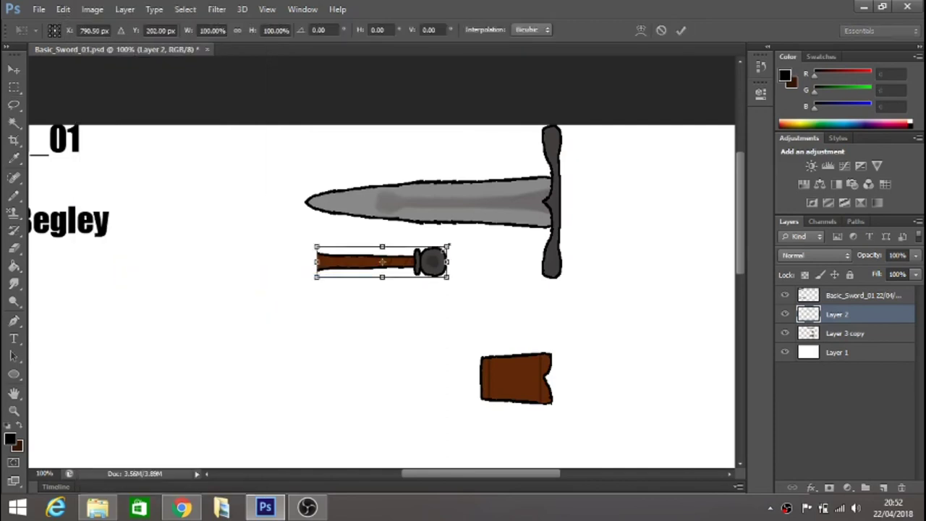
drag(447, 246, 456, 241)
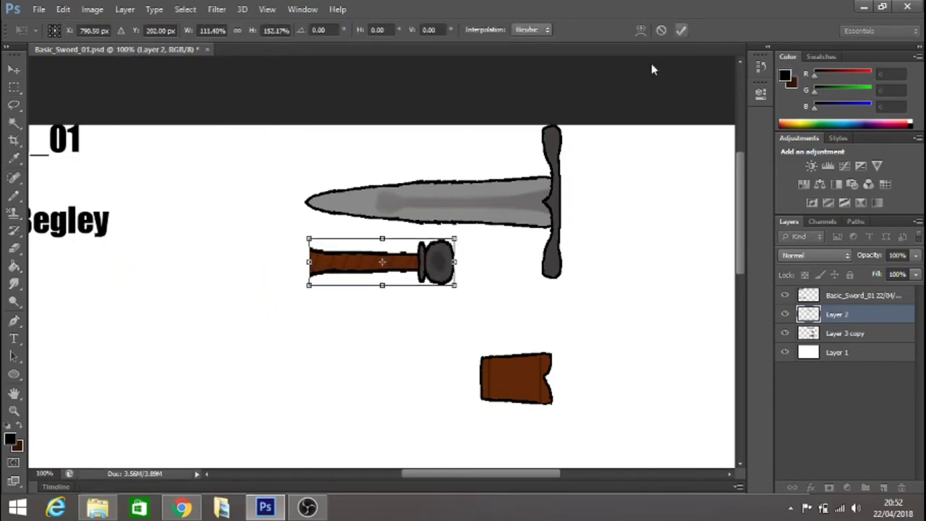
click(681, 30)
Move the enlarged handle against the upper sword's guard and duplicate its layer.
key(v)
drag(367, 262, 623, 196)
right_click(851, 317)
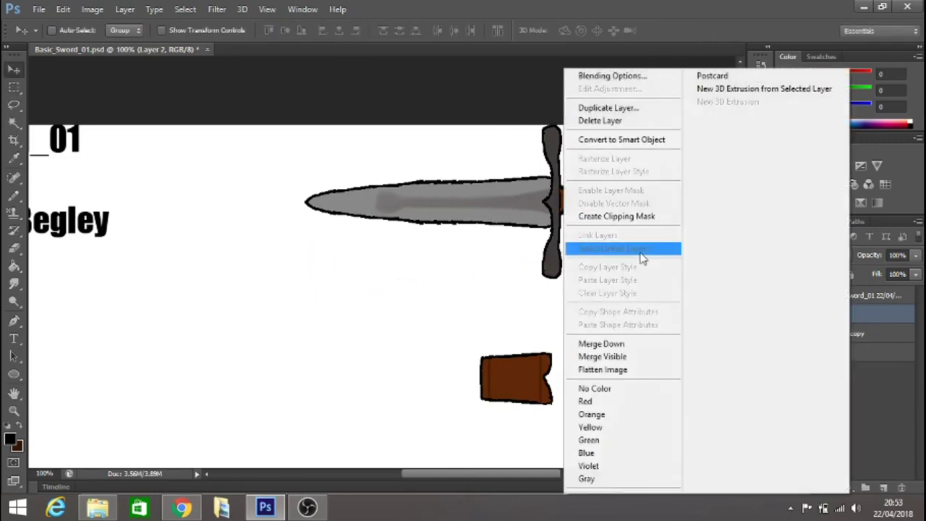
click(616, 110)
key(Return)
Cut the old handle and pommel of the lower sword from the Layer 3 copy layer.
scroll(610, 240, down, 5)
key(m)
drag(707, 317, 566, 395)
drag(718, 311, 567, 383)
key(v)
click(664, 365)
key(Return)
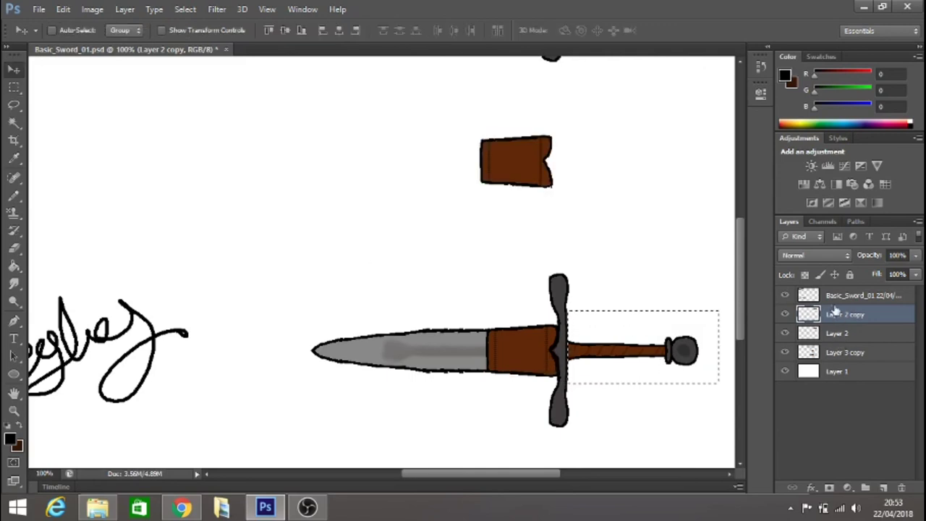
ctrl+click(687, 365)
key(ctrl+x)
key(m)
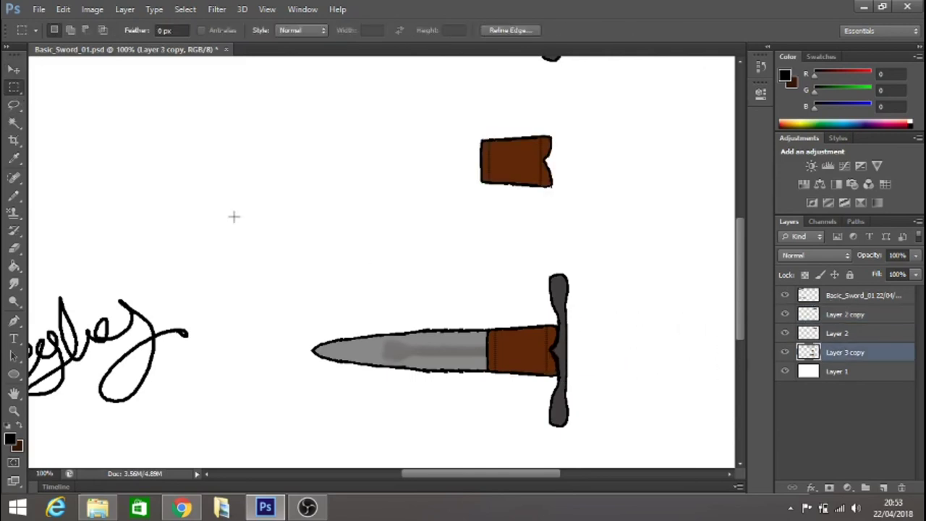
Move the Layer 2 enlarged handle down and fit it against the lower sword's guard.
scroll(233, 215, up, 3)
click(831, 333)
key(v)
drag(620, 82, 658, 429)
scroll(648, 346, down, 3)
drag(648, 346, 614, 356)
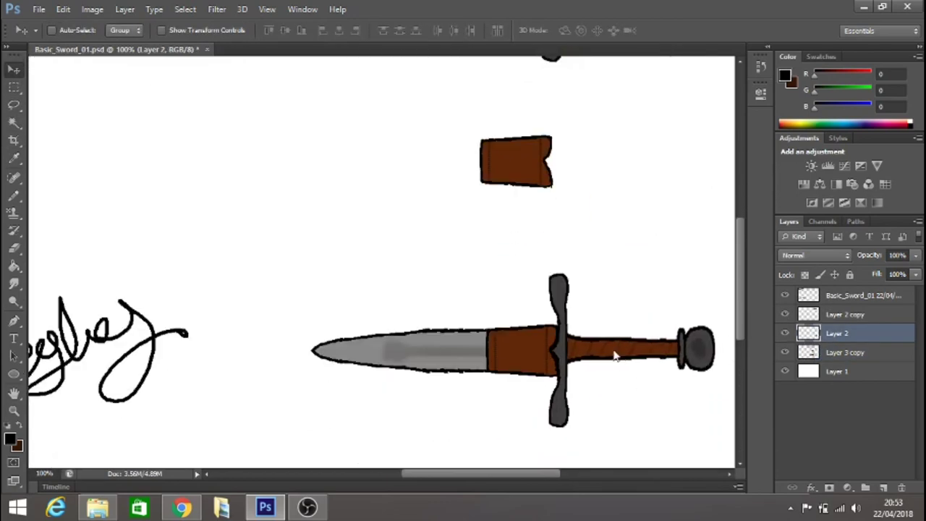
Check the new handles on both swords and select Layer 2 copy together with Layer 3 copy.
scroll(614, 331, up, 3)
scroll(618, 327, down, 3)
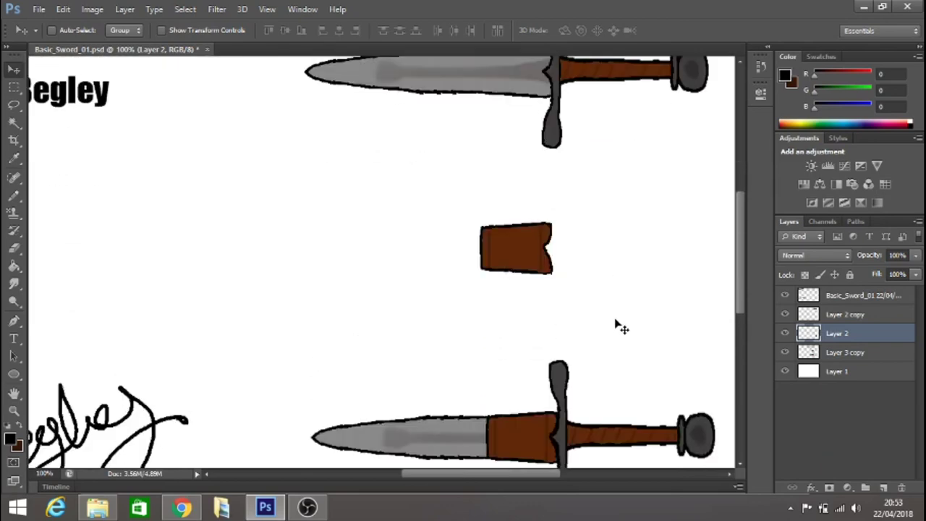
scroll(616, 325, up, 2)
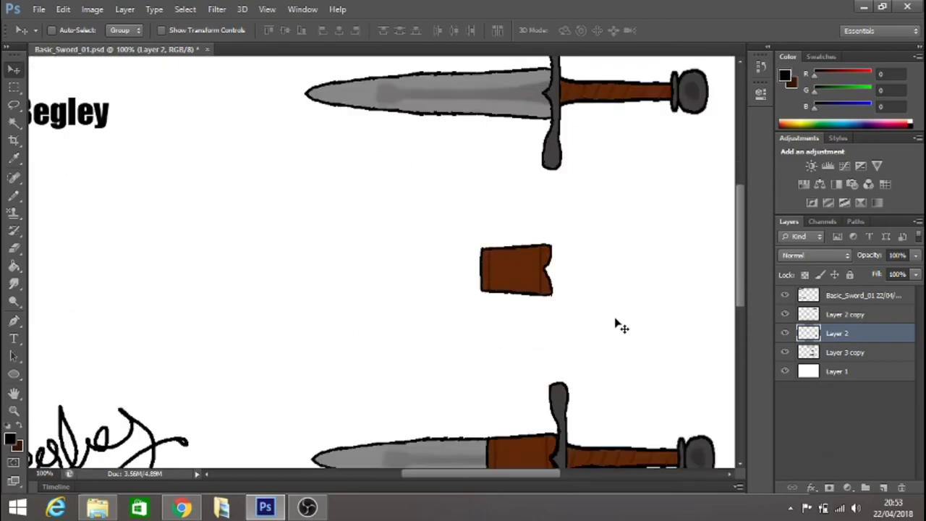
scroll(617, 312, down, 2)
click(845, 314)
ctrl+click(845, 352)
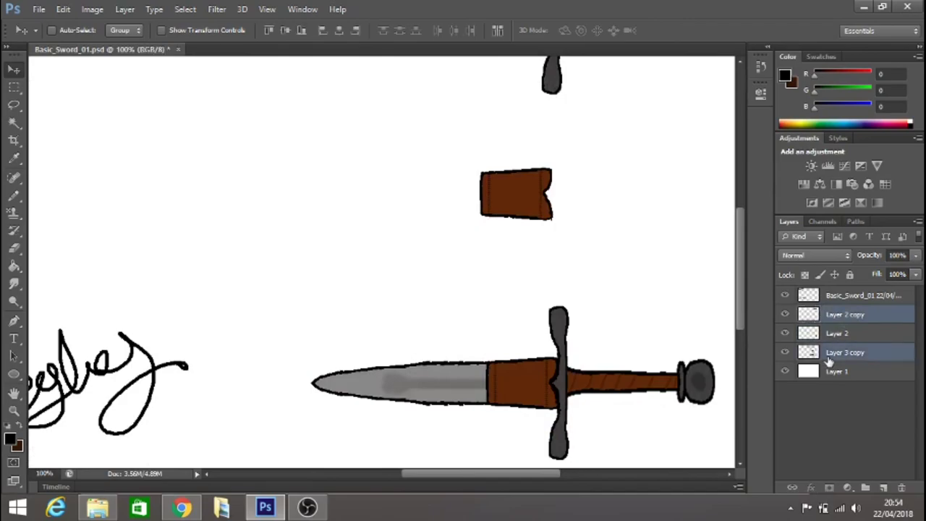